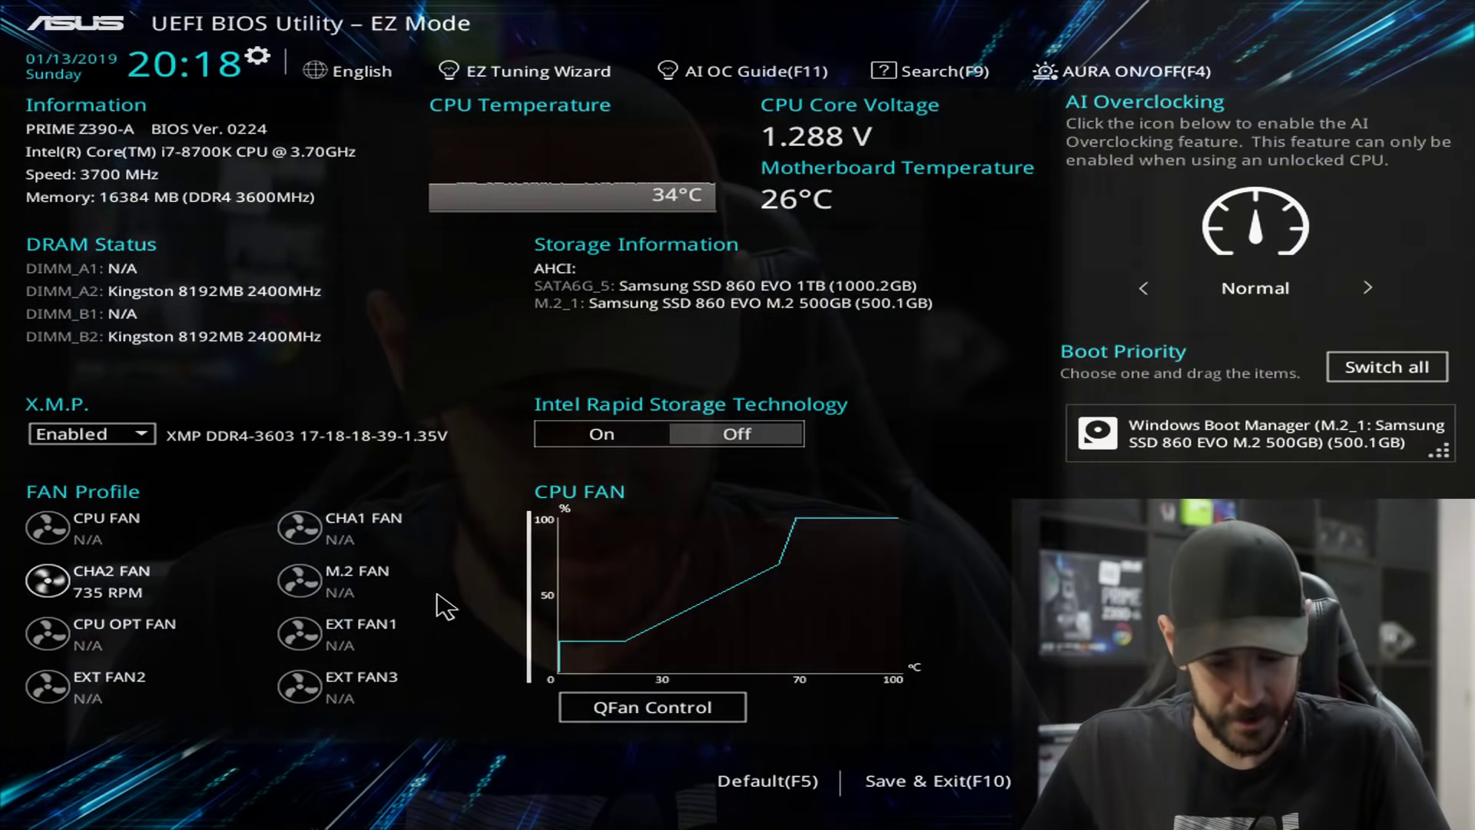
- Switch the BIOS from EZ Mode to Advanced Mode and open the Ai Tweaker settings
key("F7")
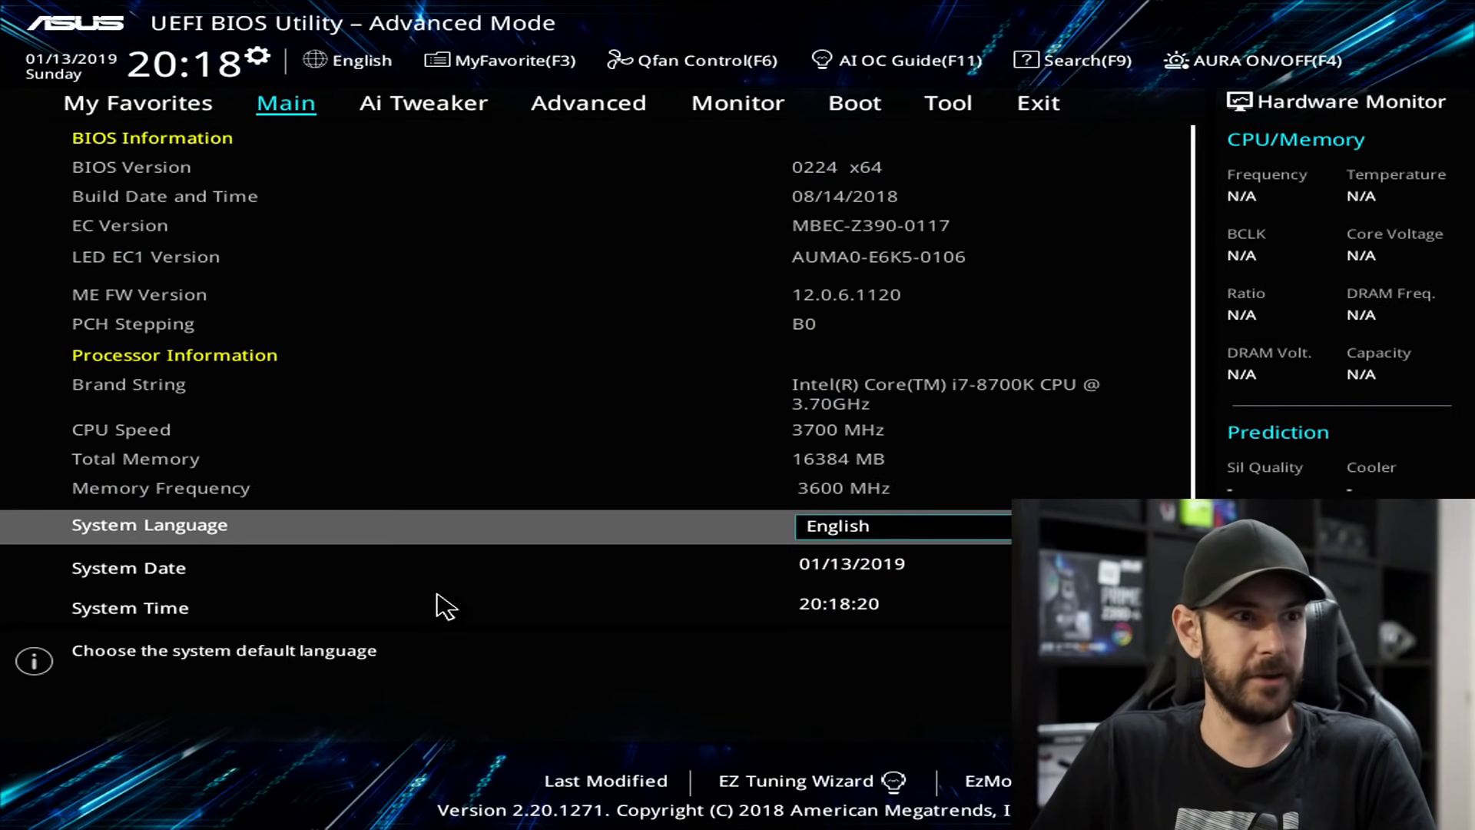
key("Left")
key("Right")
key("Right")
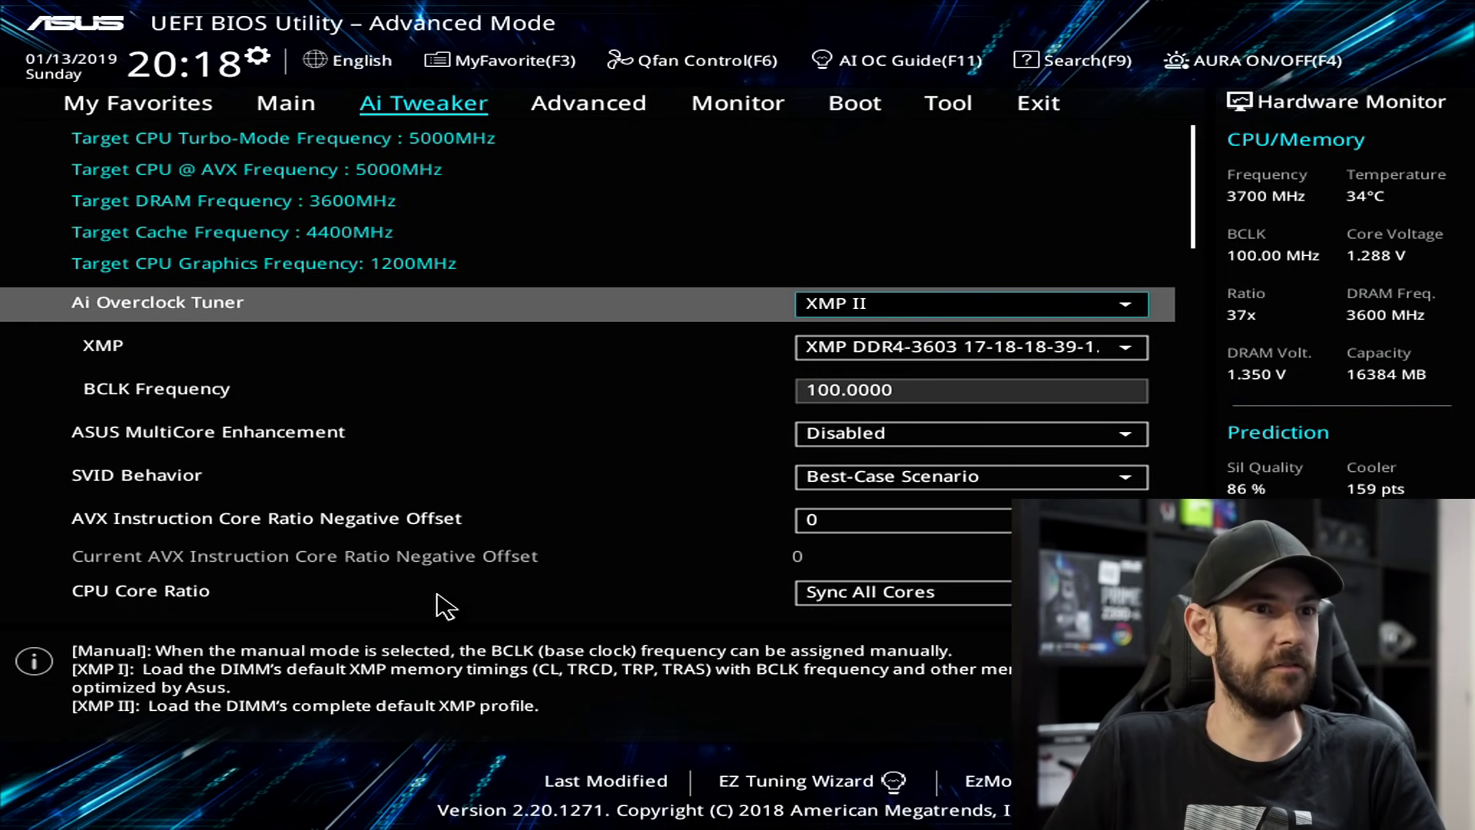
- Select XMP II for Ai Overclock Tuner and review the XMP profile, BCLK Frequency and ASUS MultiCore Enhancement settings
key("Return")
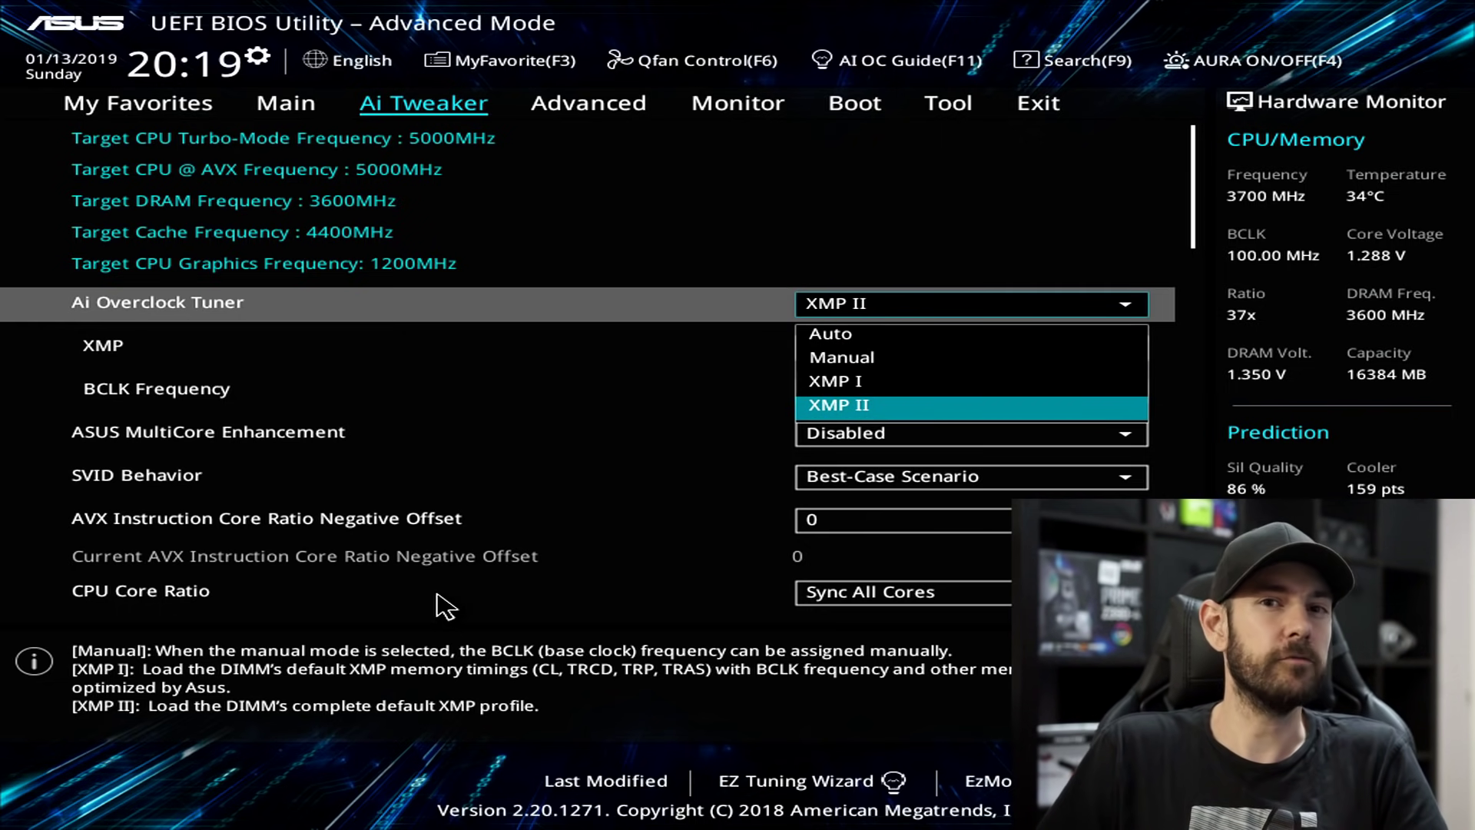
key("Return")
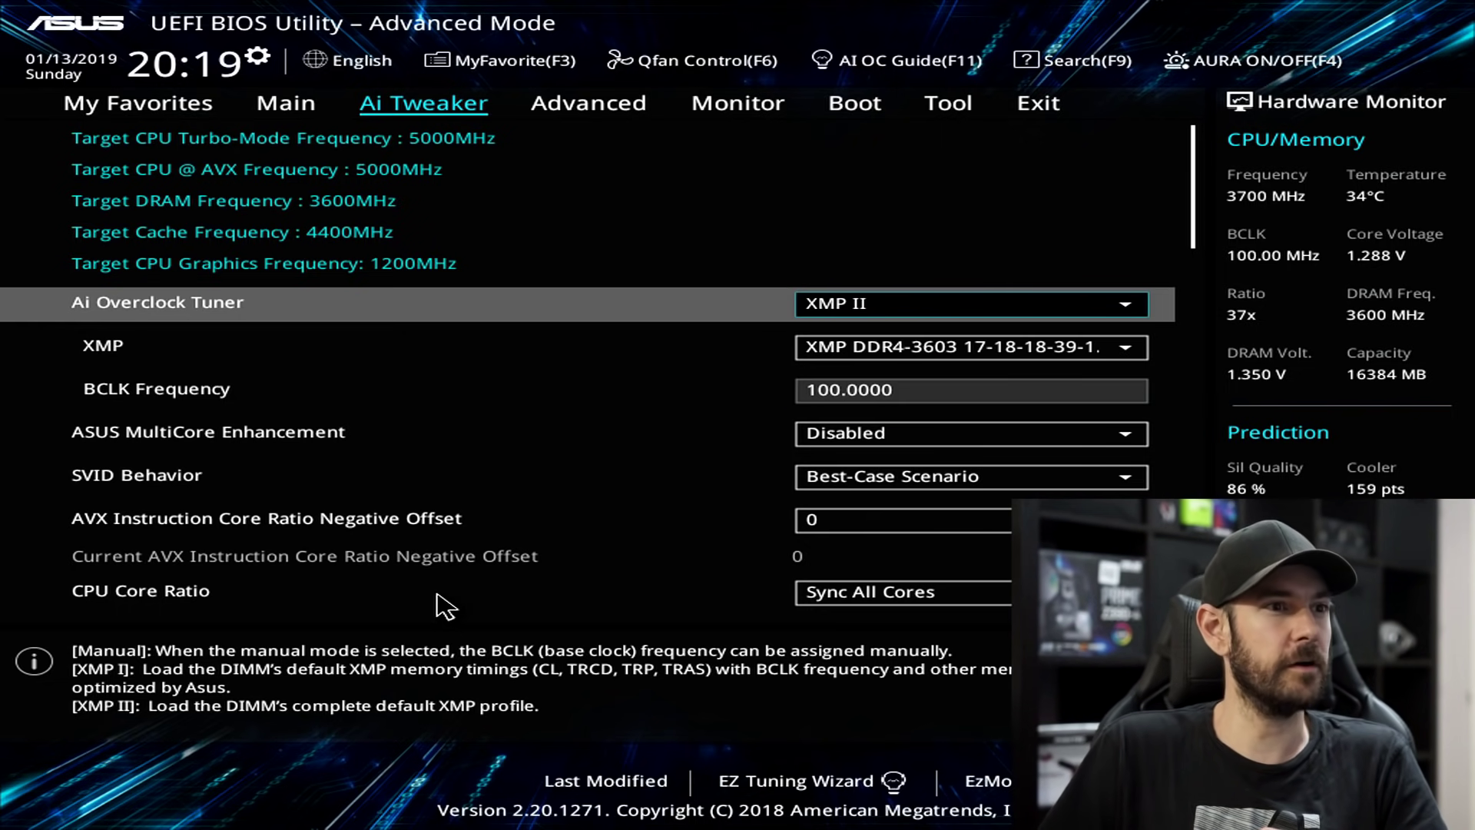
key("Down")
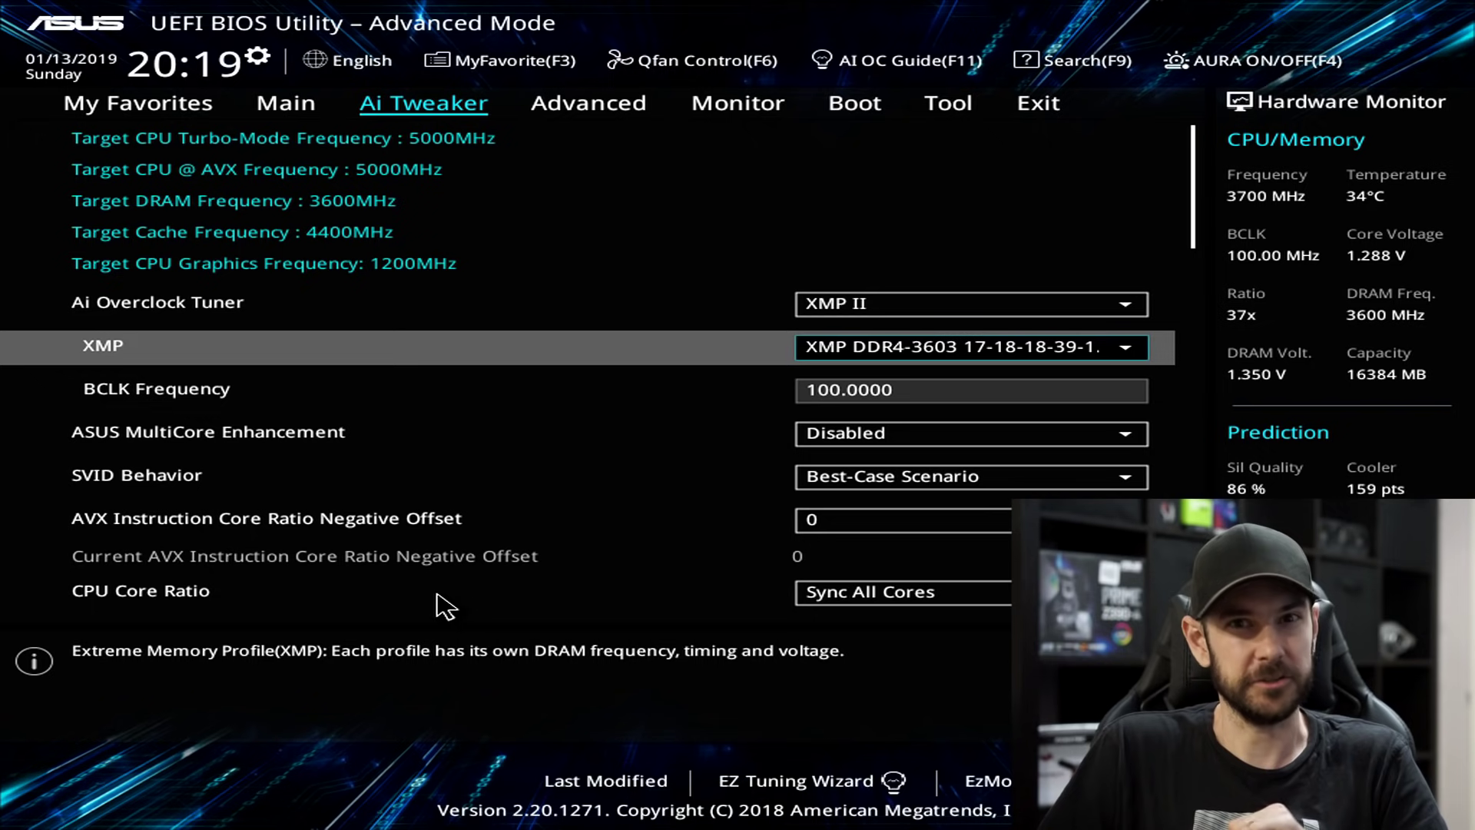
key("Down")
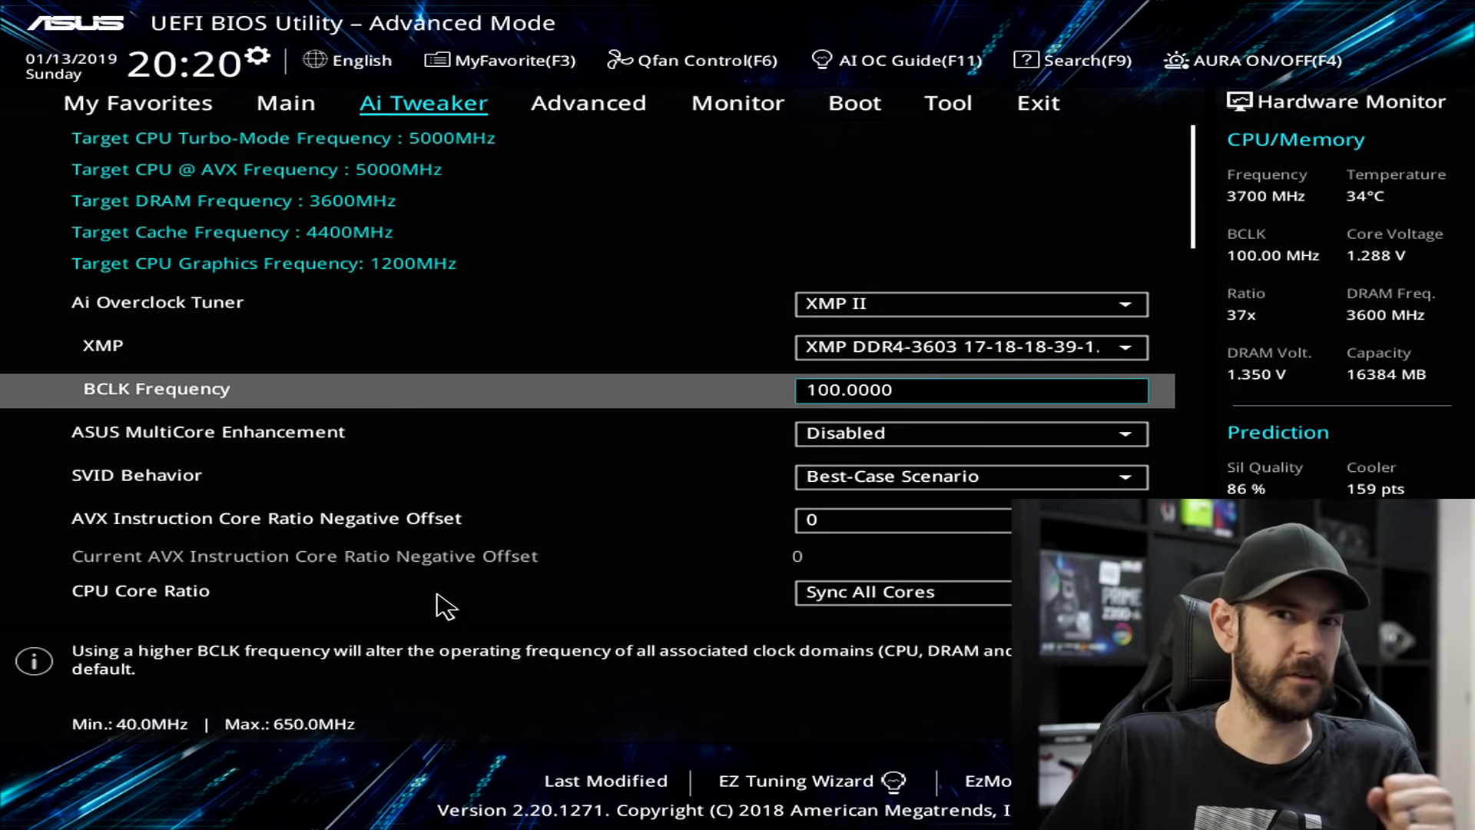
key("Down")
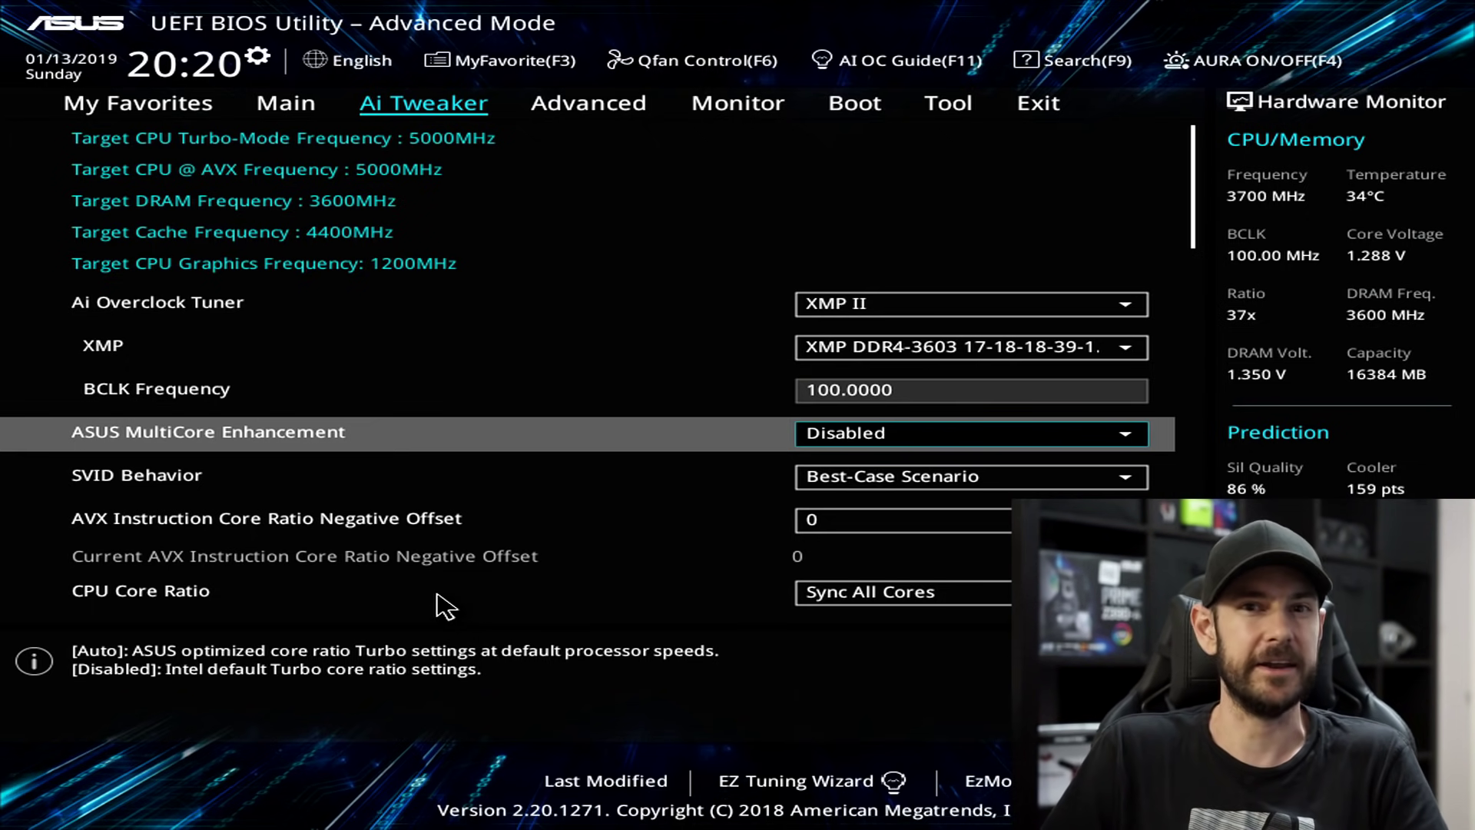
- Set SVID Behavior to Typical Scenario
key("Down")
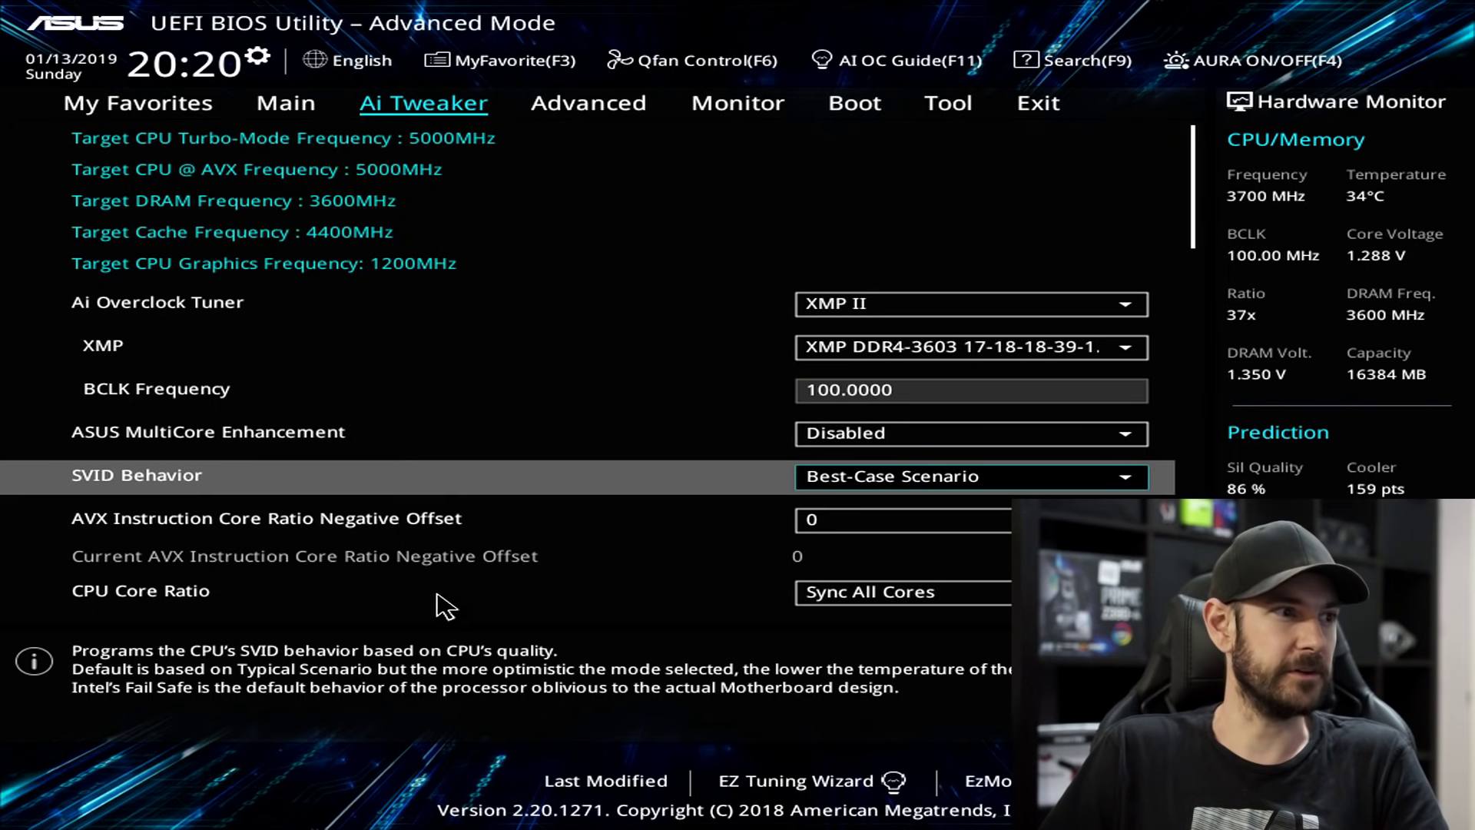
key("Return")
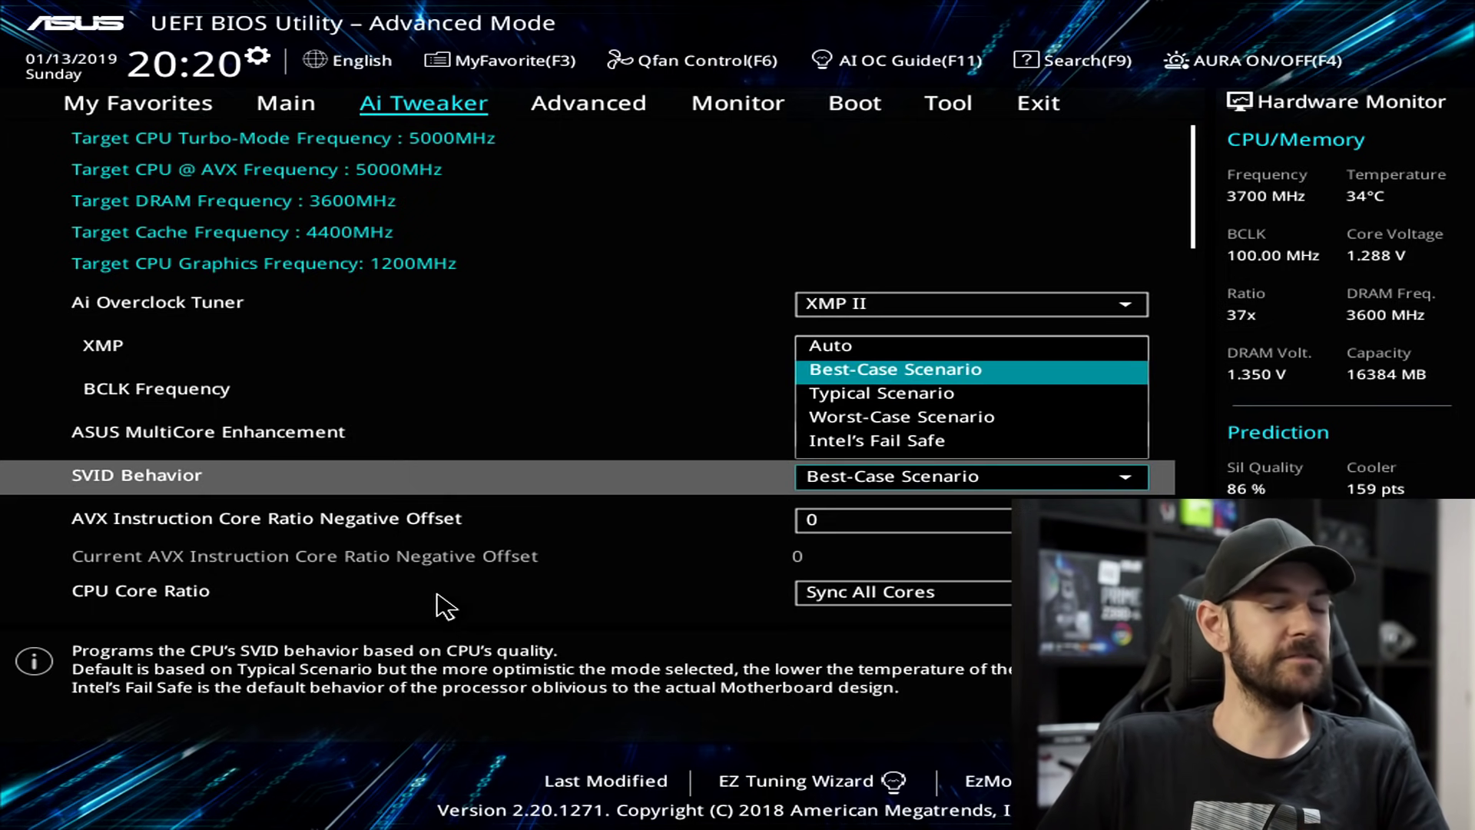
key("Down")
key("Down")
key("Up")
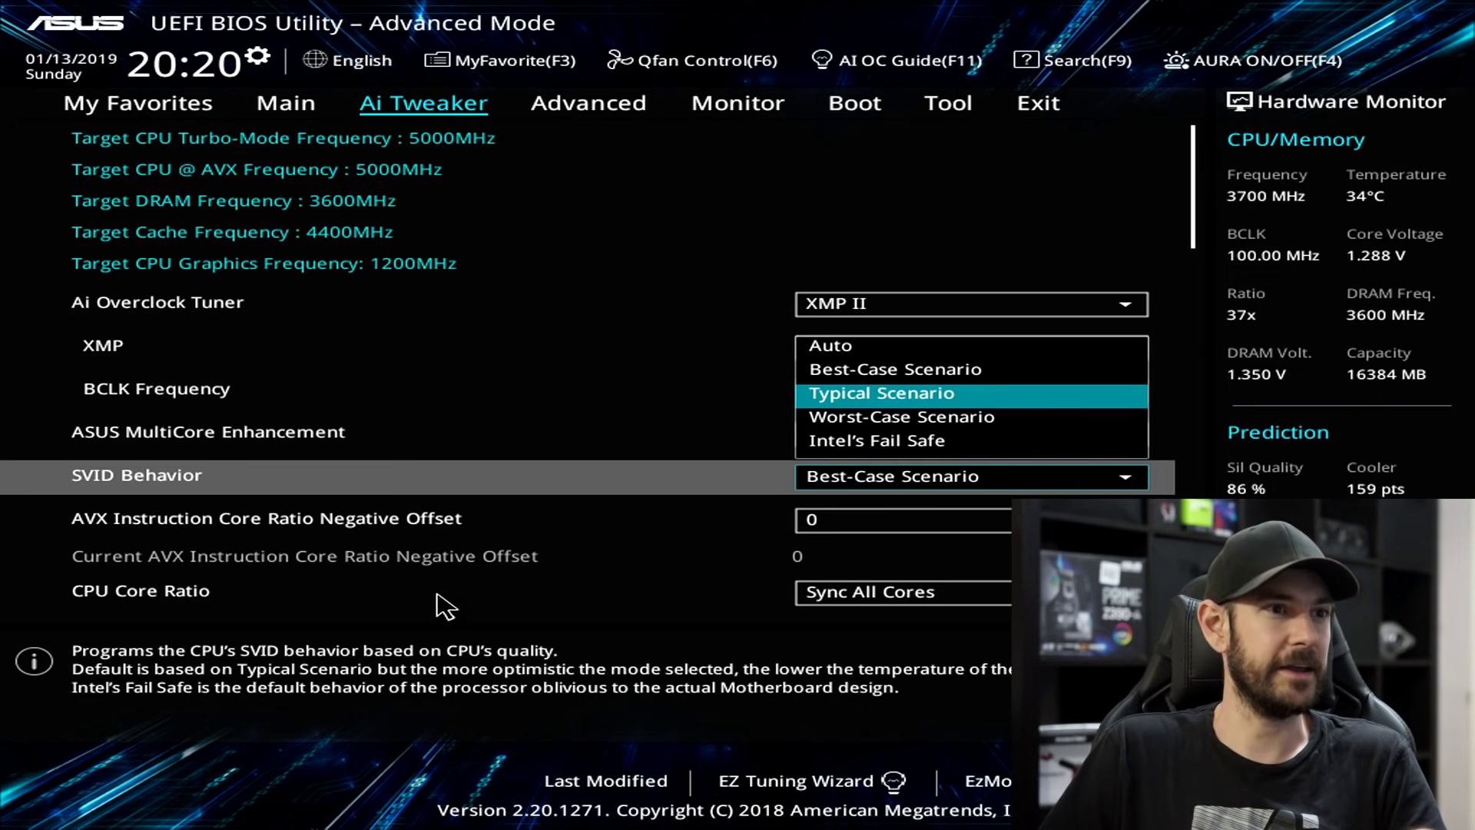
key("Down")
key("Up")
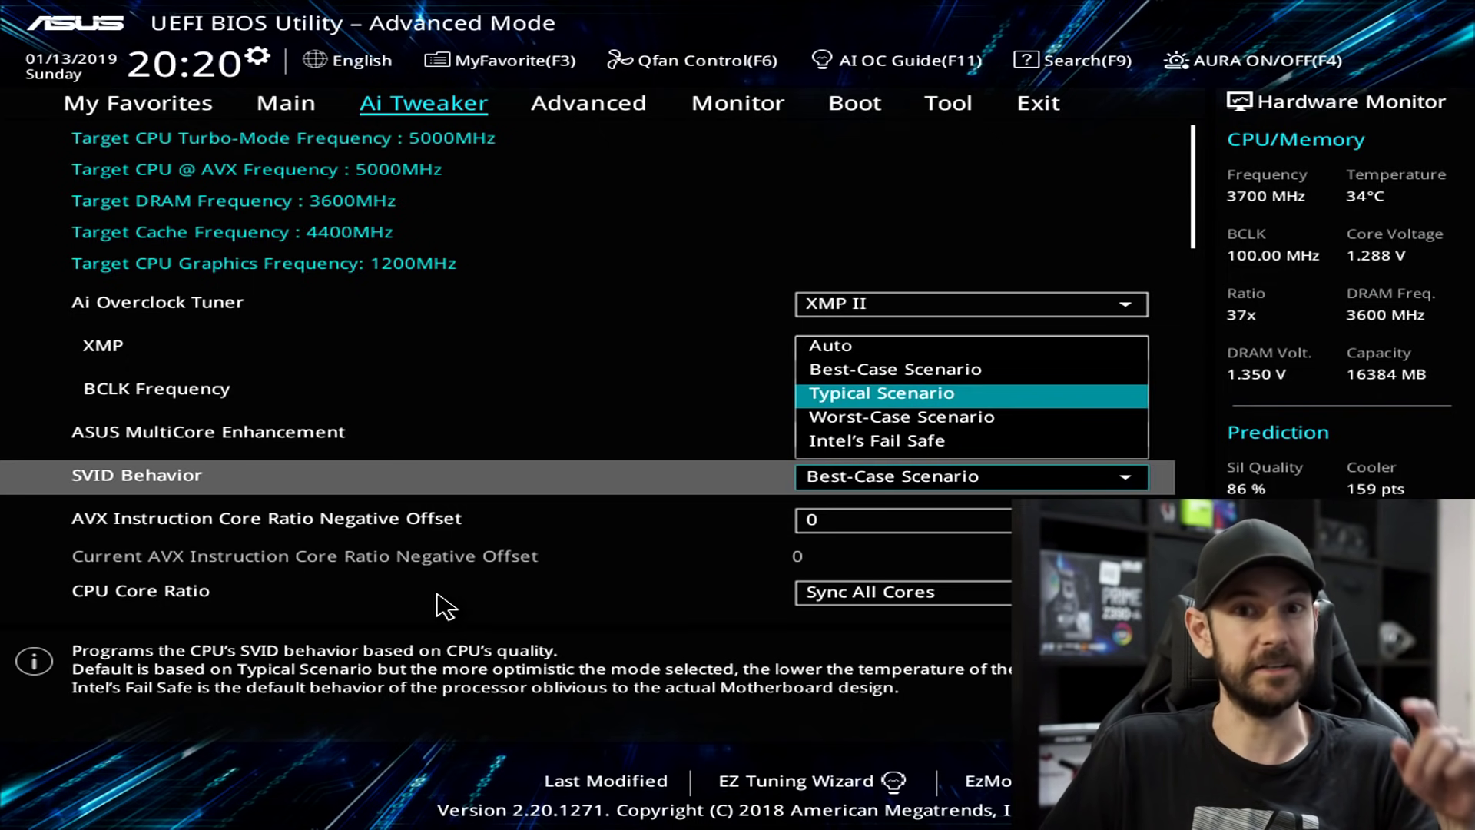
key("Return")
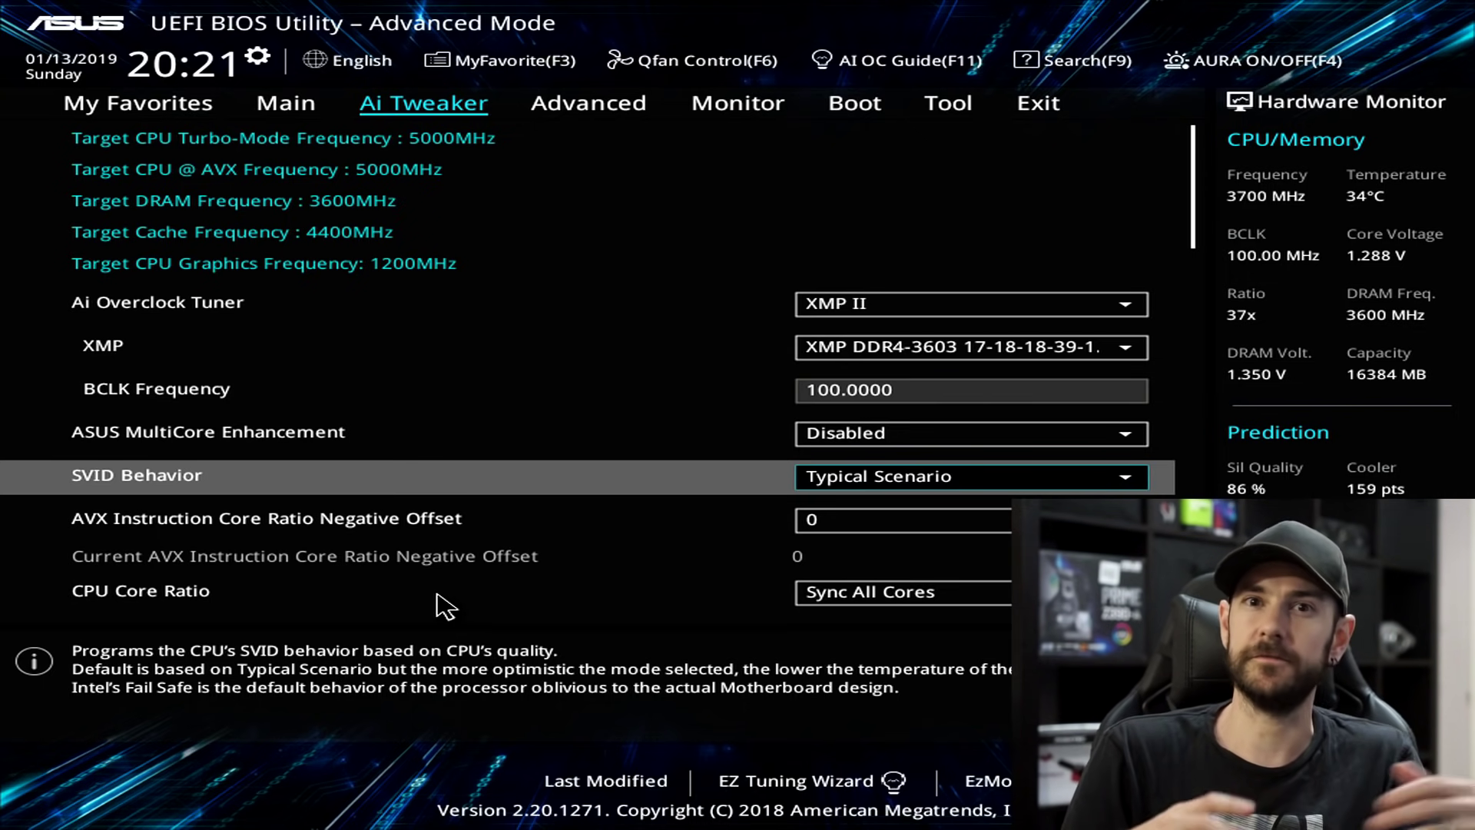
- Review the other SVID Behavior options, from Best-Case Scenario to Intel's Fail Safe, and keep Typical Scenario
key("Return")
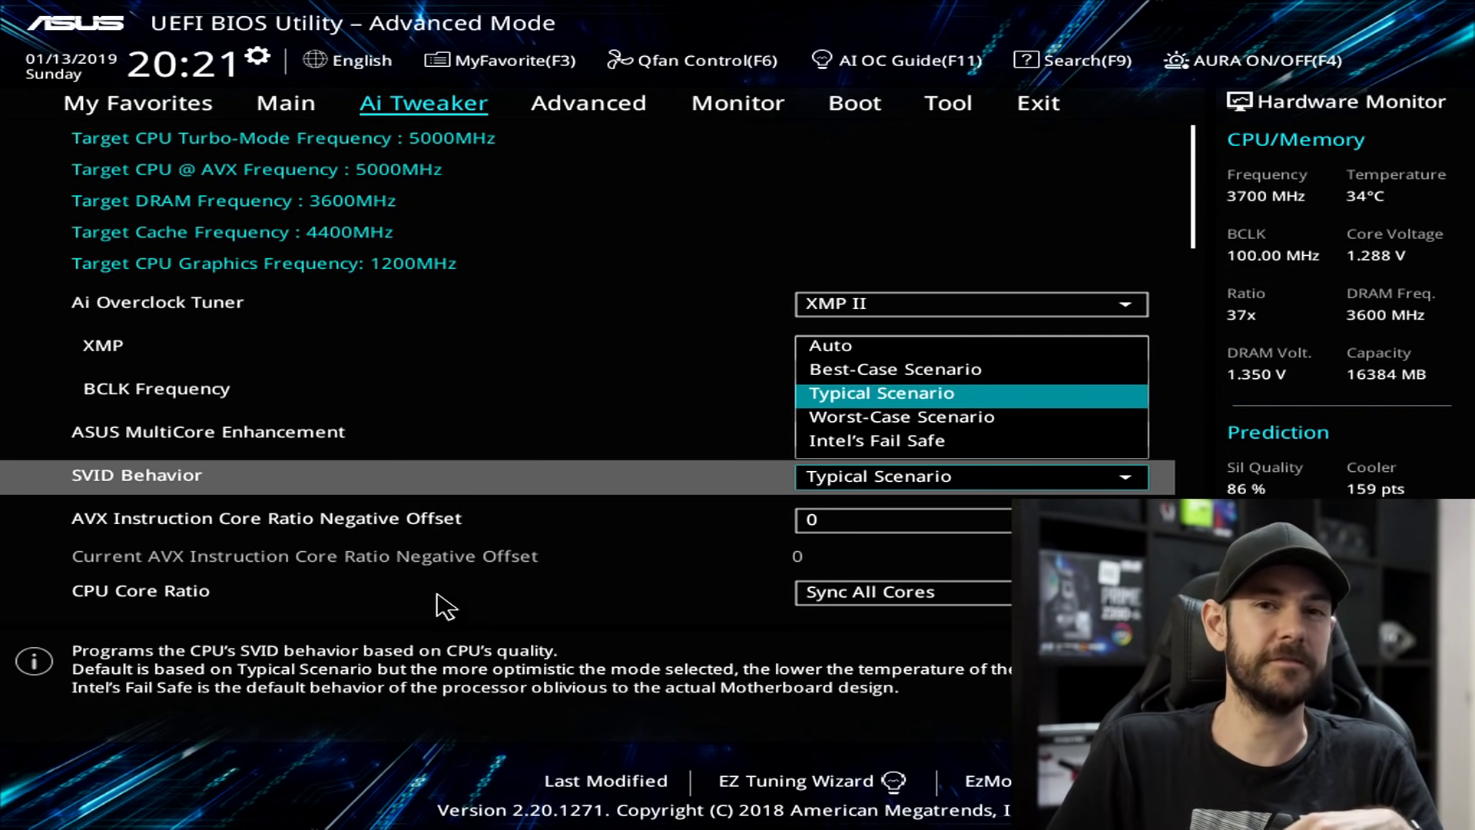
key("Down")
key("Down")
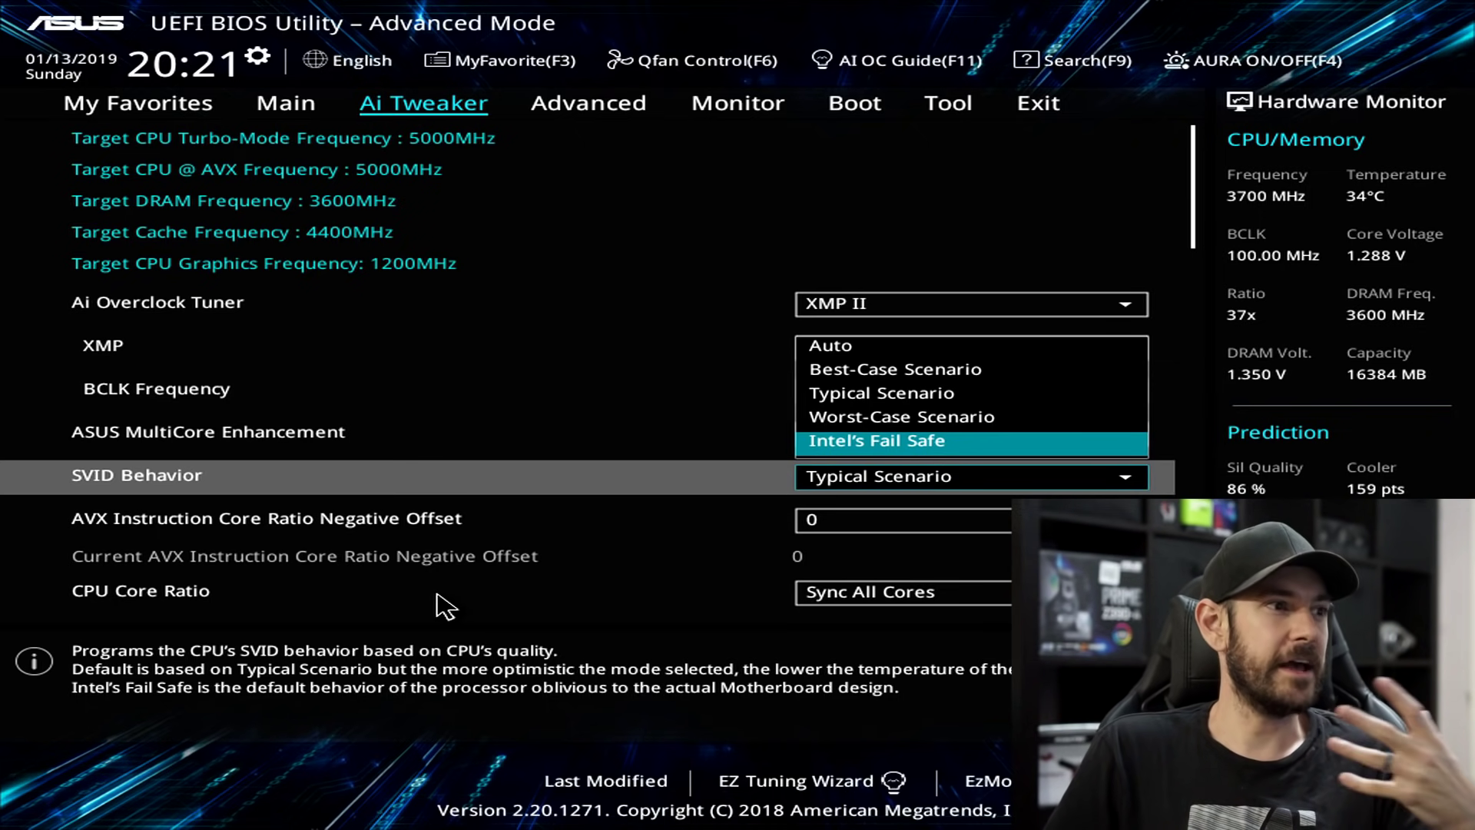
key("Up")
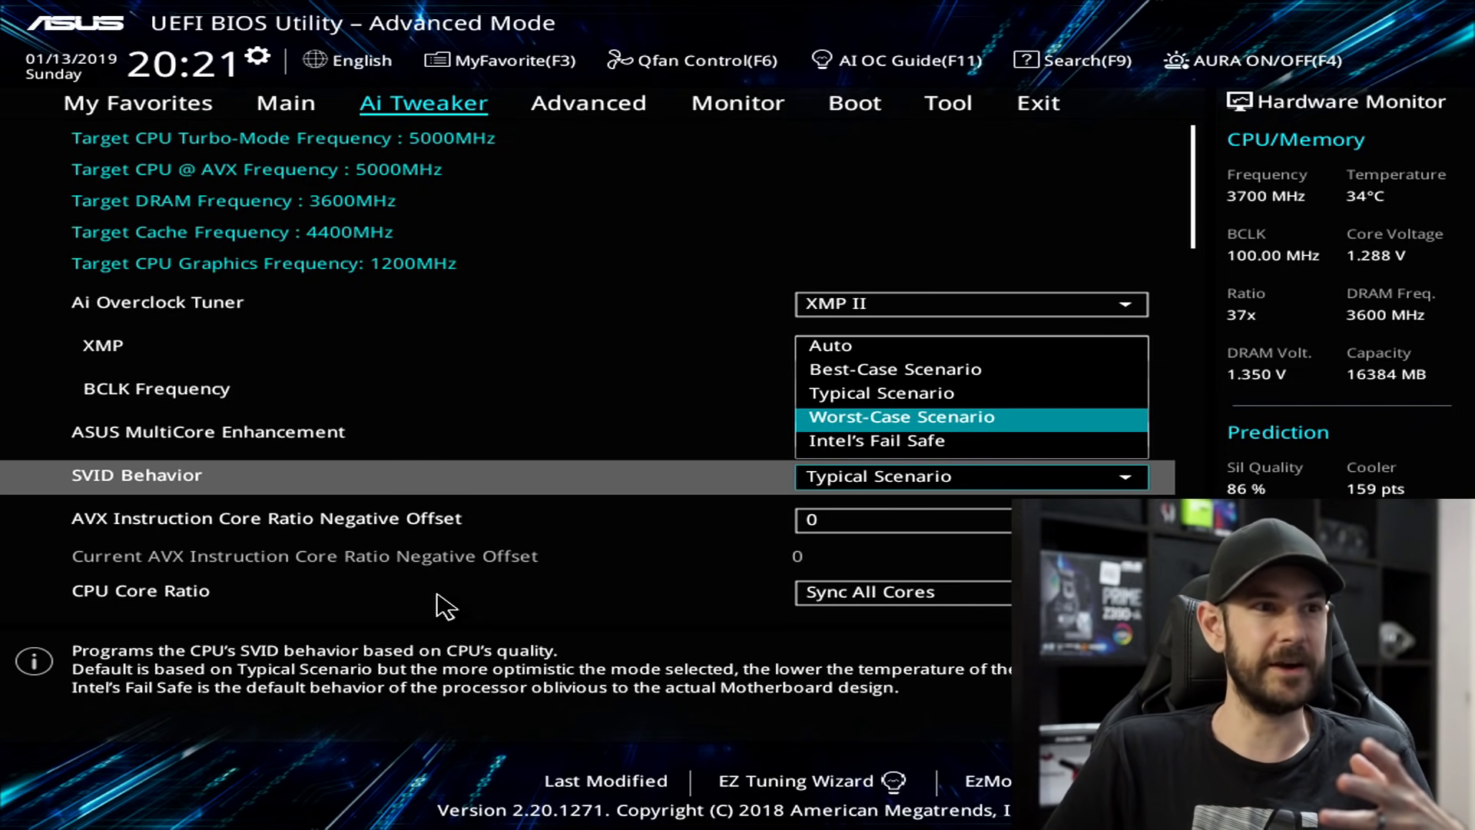
key("Up")
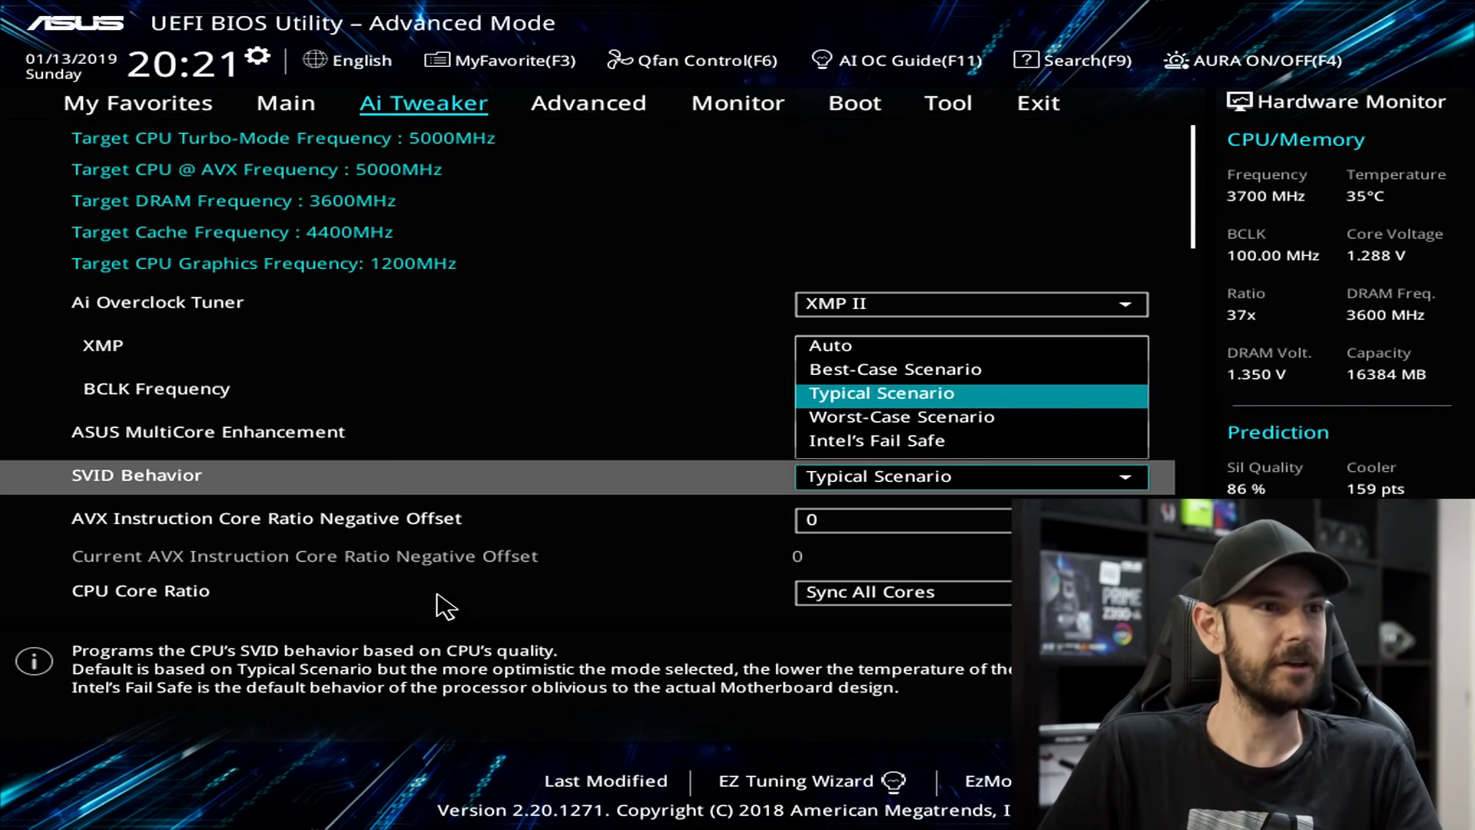
key("Up")
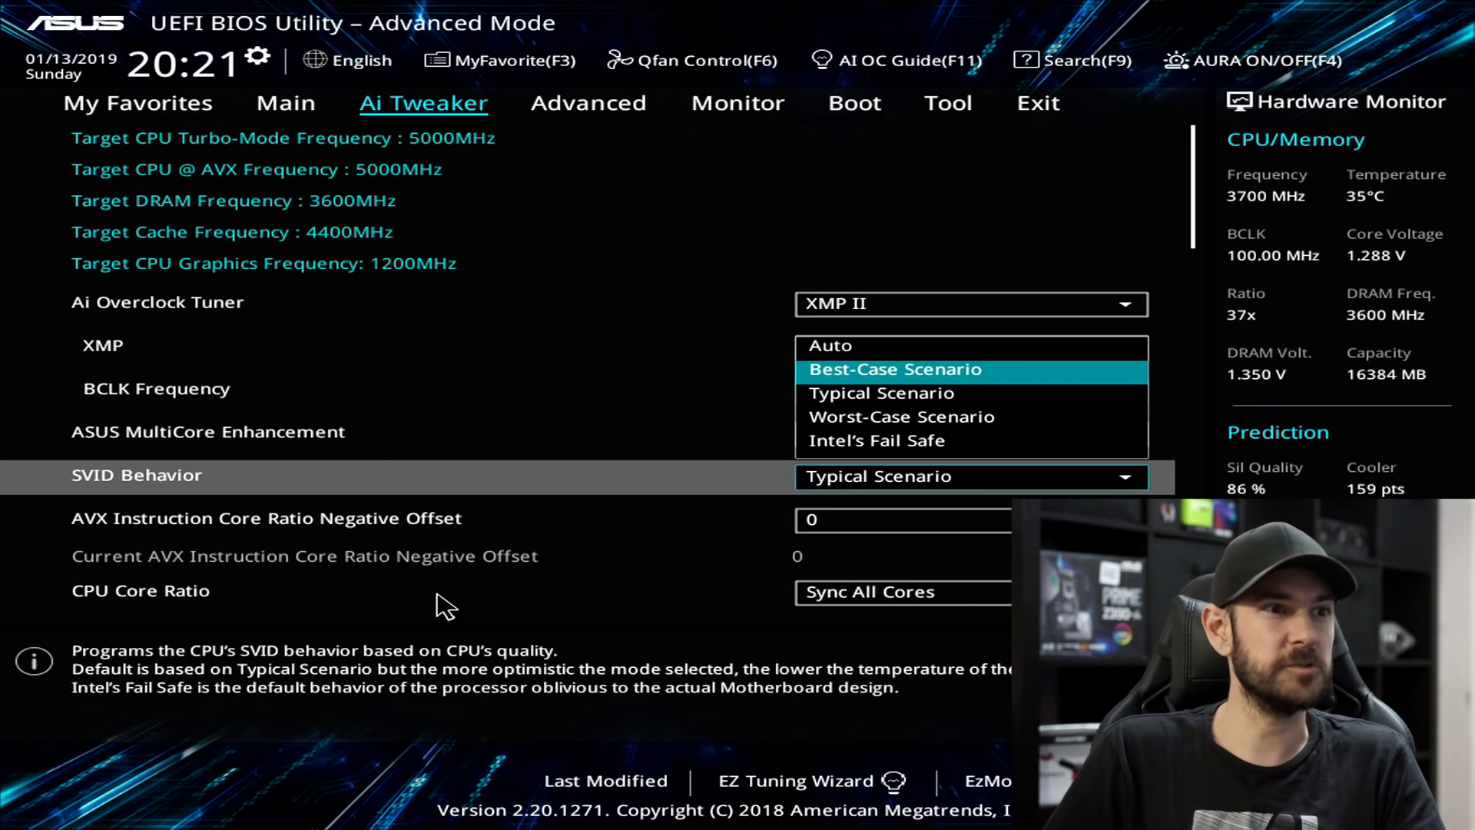
key("Down")
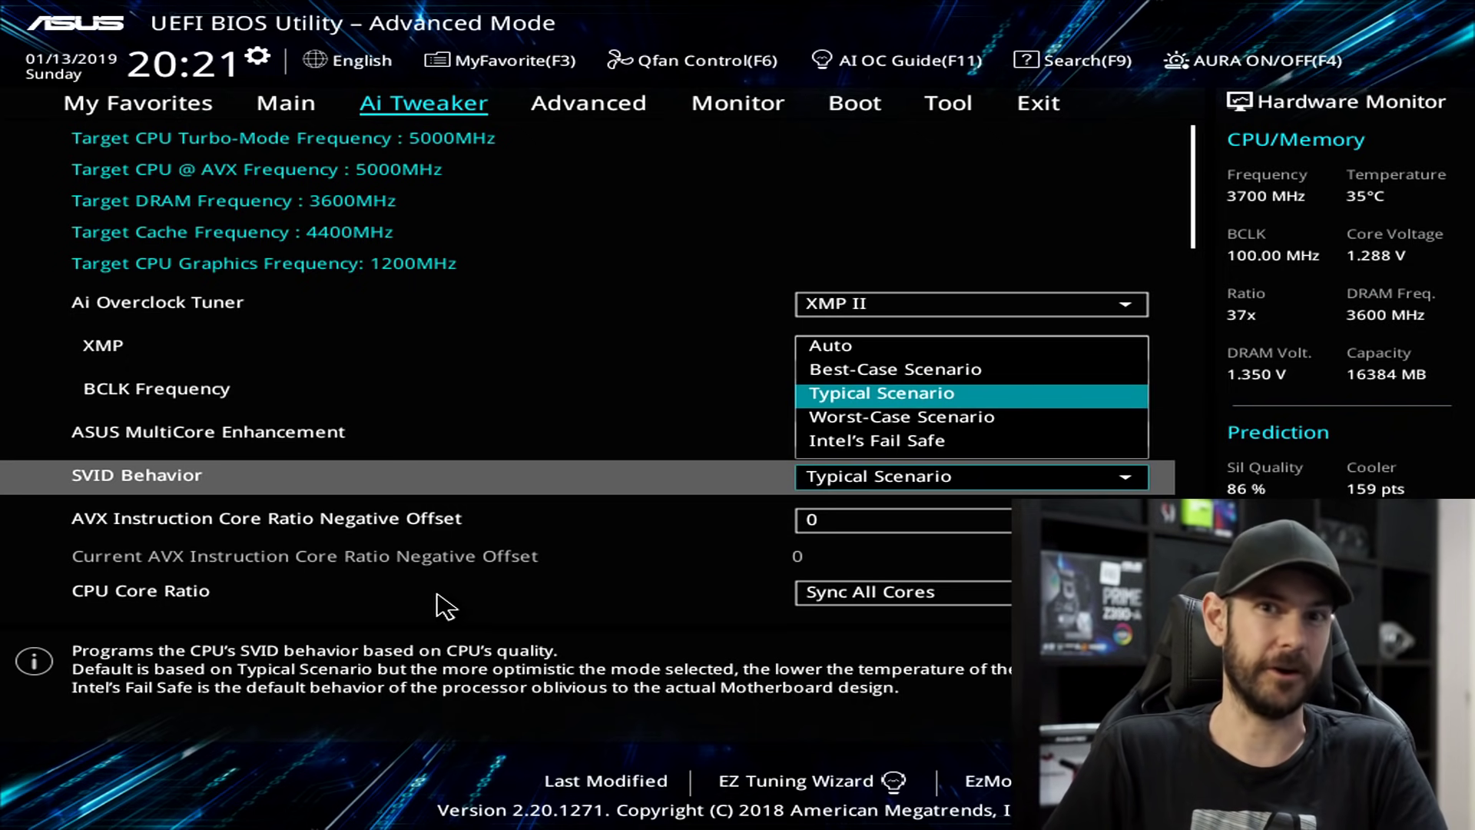
key("Return")
- Set the AVX Instruction Core Ratio Negative Offset to 2
key("Down")
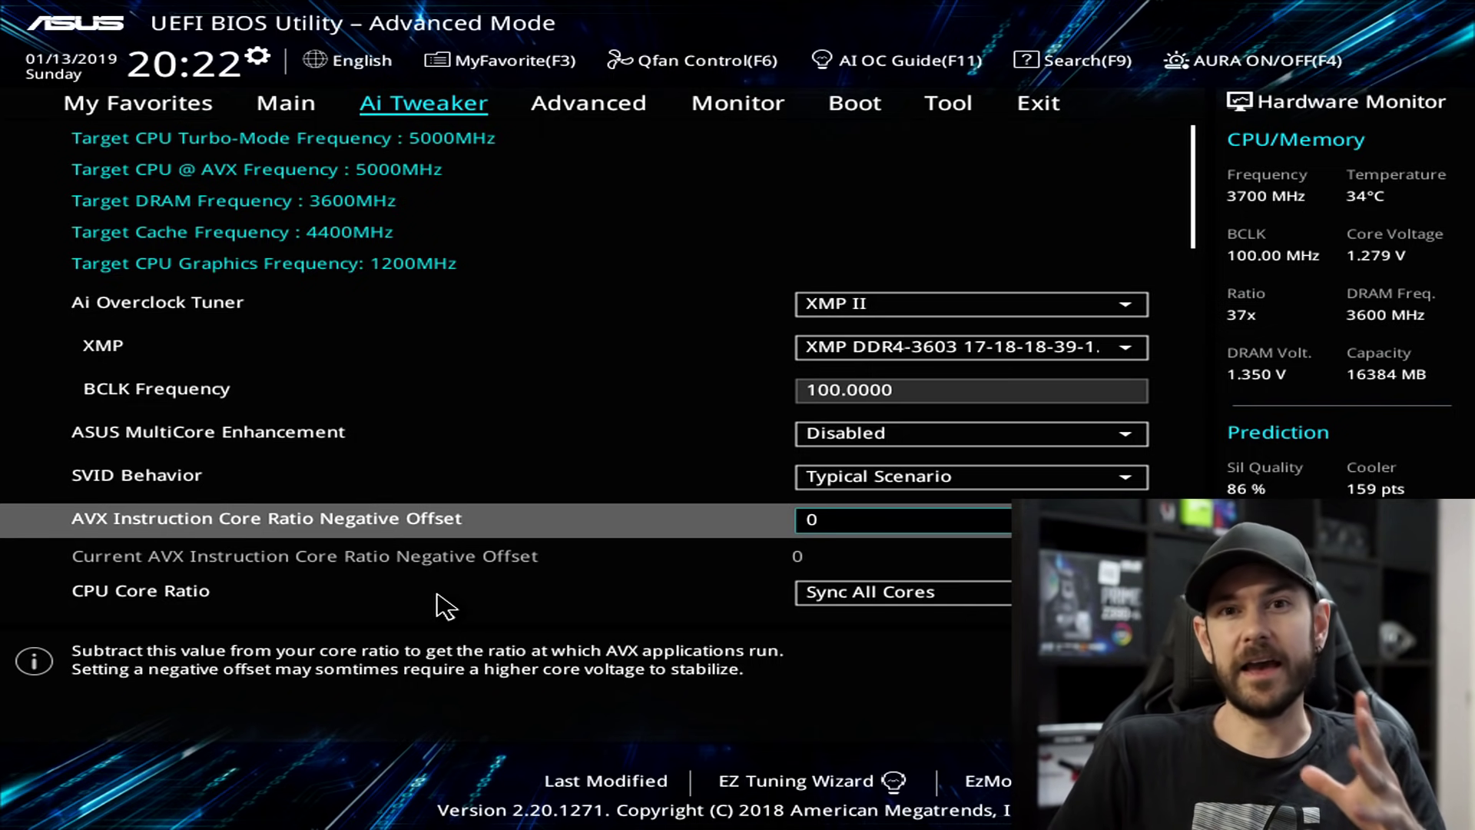
key("Return")
key("Down")
key("Down")
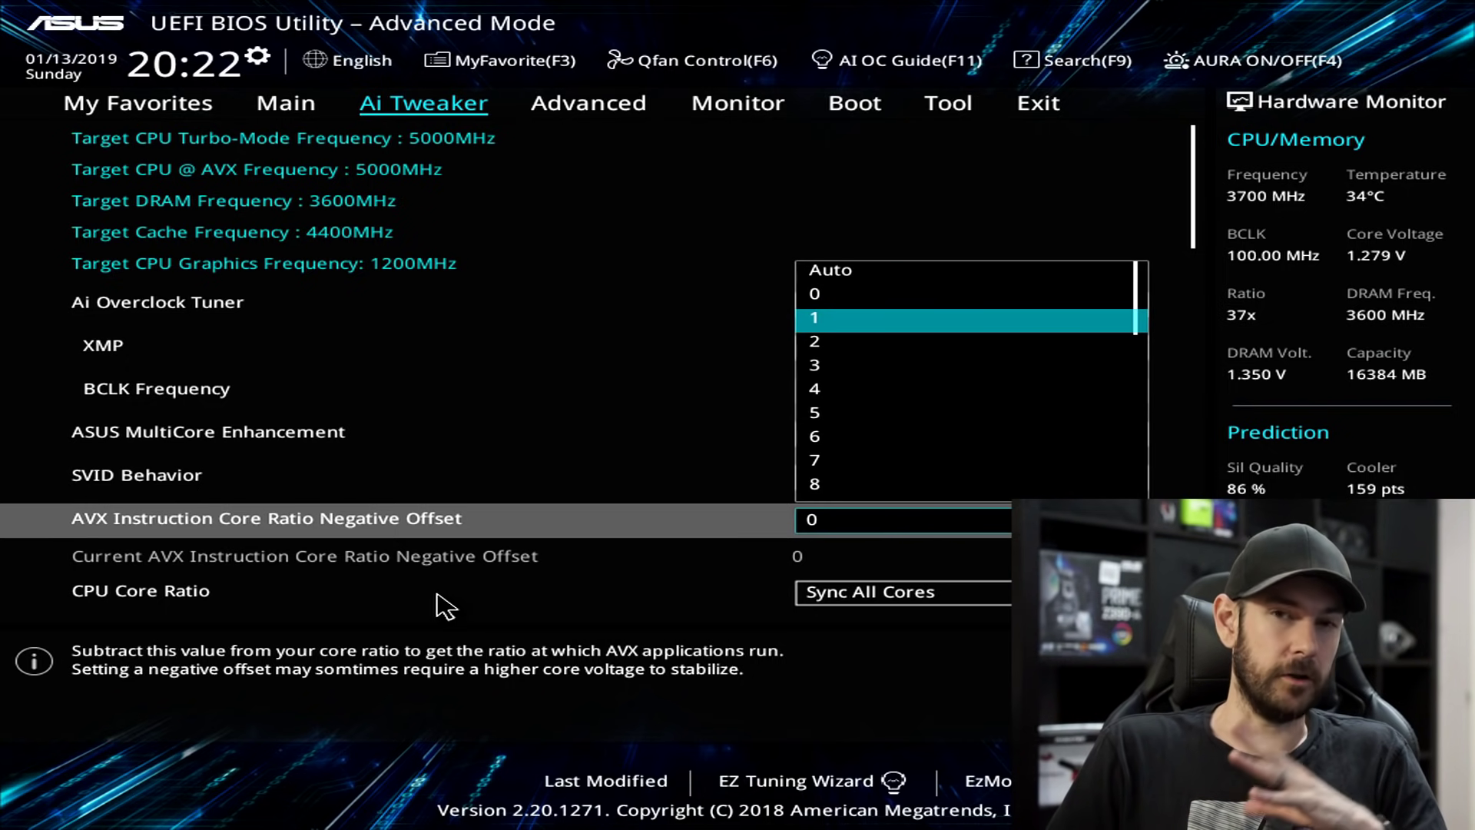
key("Return")
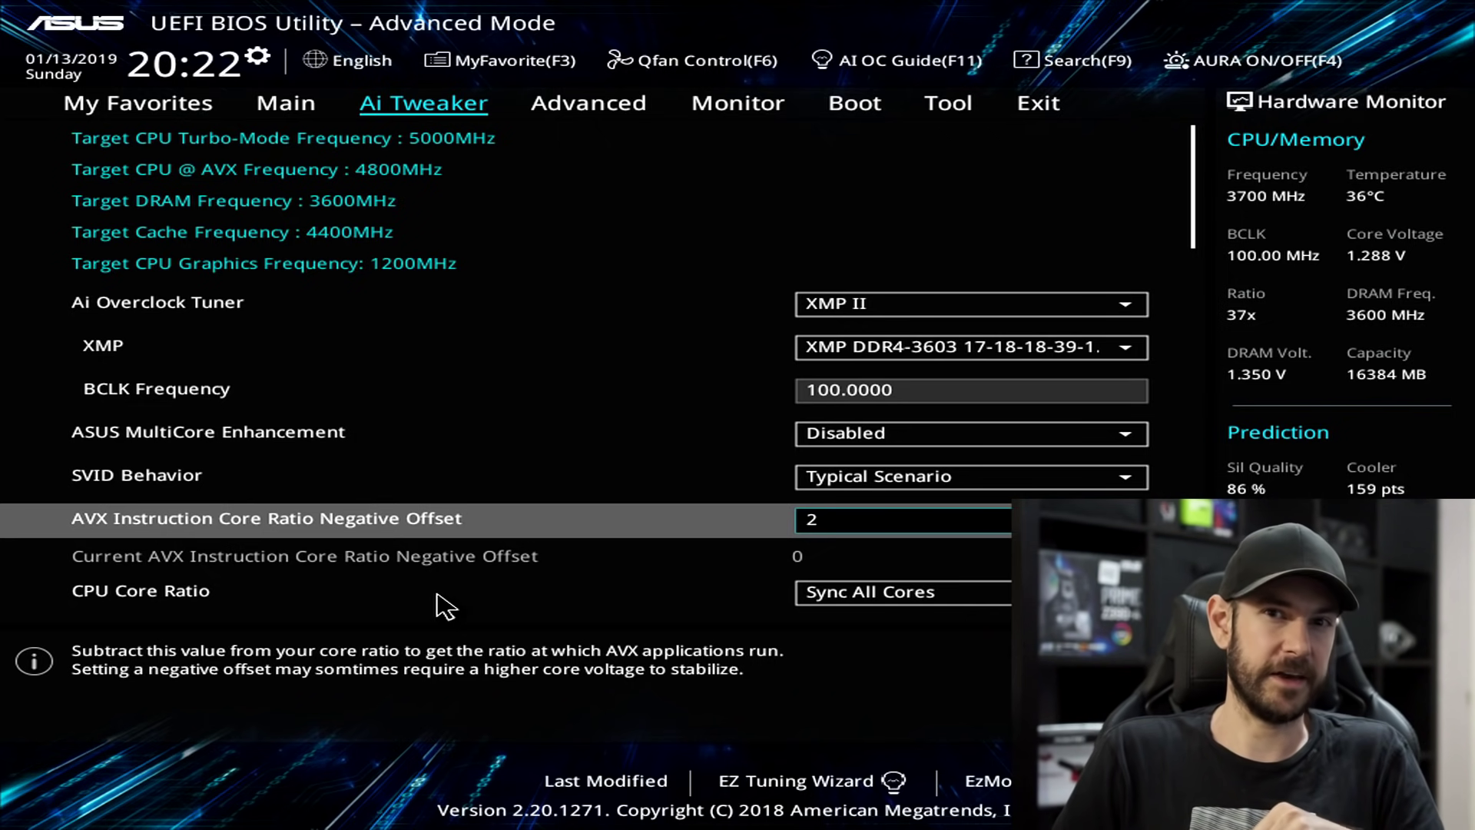
- Set the AVX Instruction Core Ratio Negative Offset to 0
key("Return")
key("Up")
key("Up")
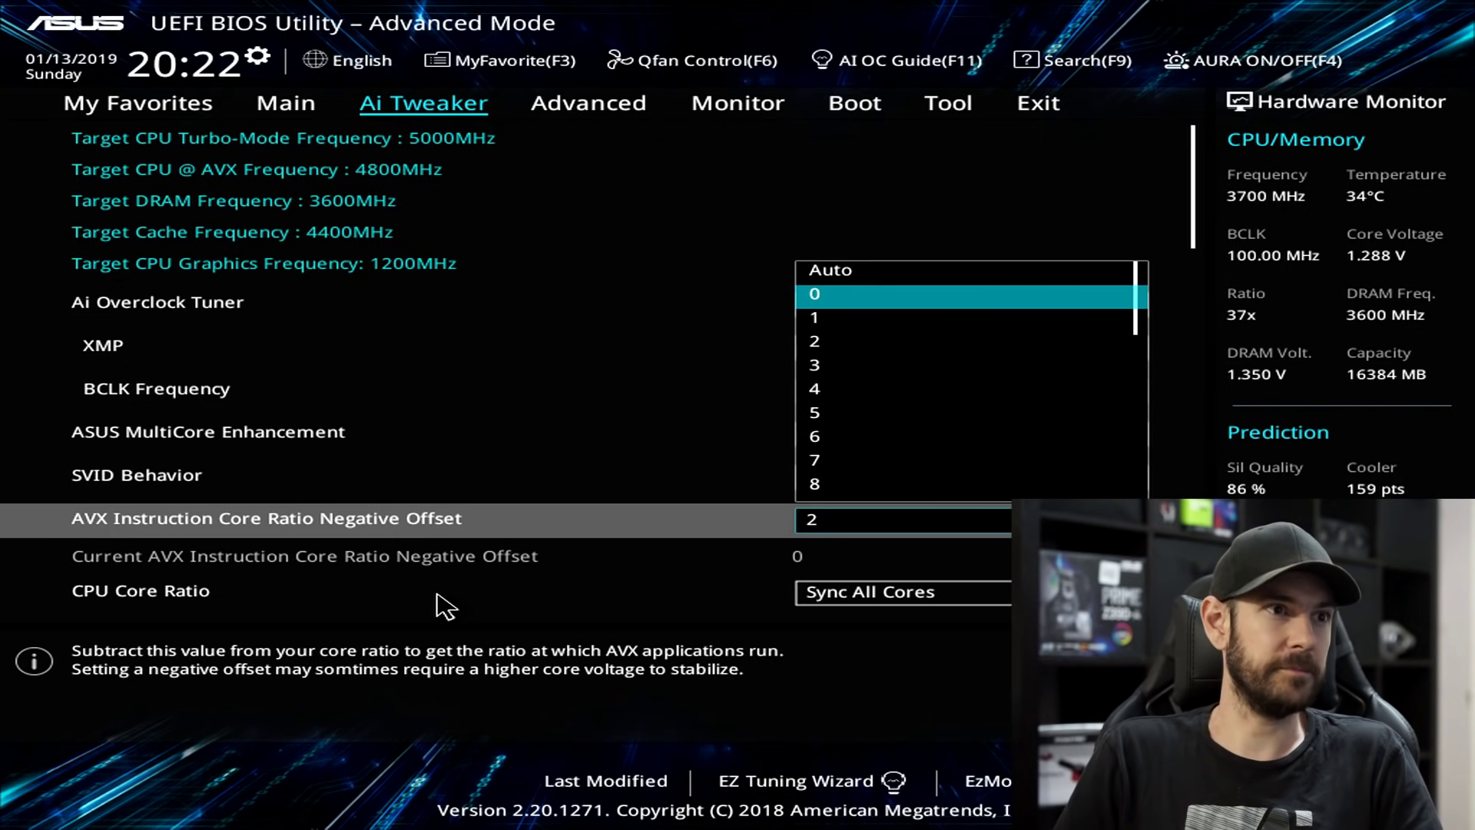
key("Return")
- Select Sync All Cores for the CPU Core Ratio
key("Down")
key("Down")
key("Down")
key("Down")
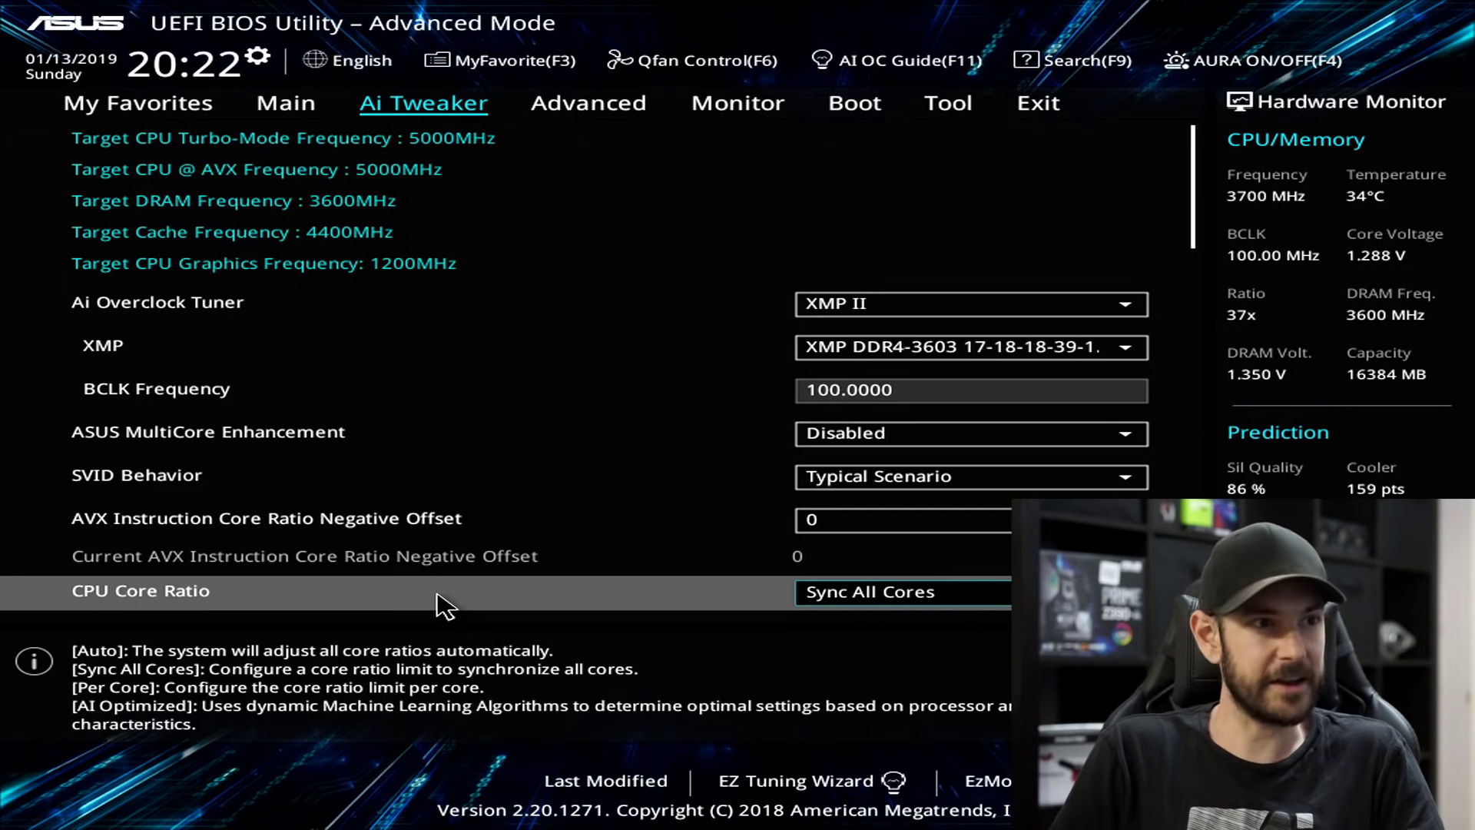
key("Up")
key("Up")
key("Up")
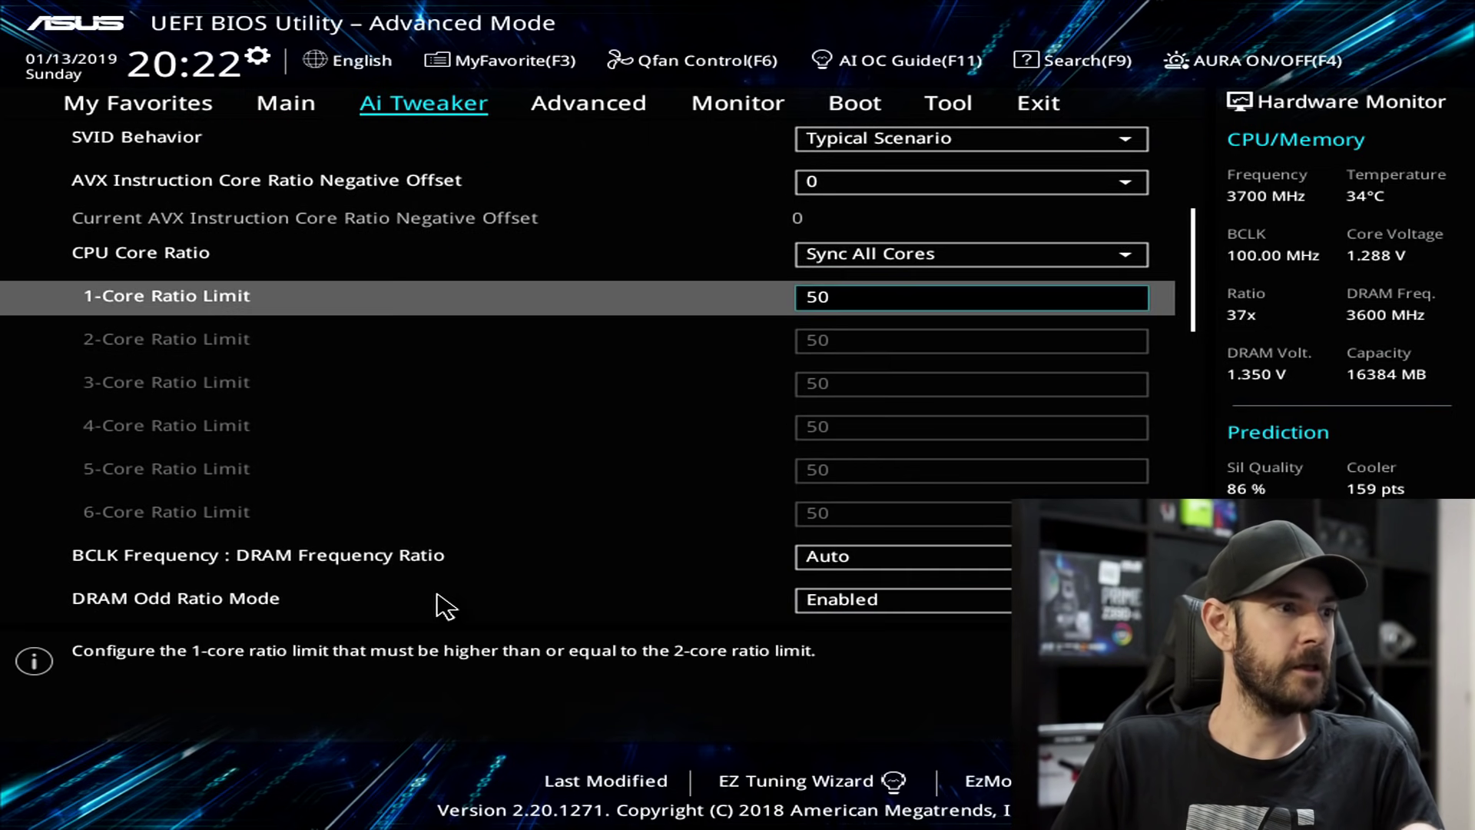
key("Return")
key("Down")
key("Up")
key("Return")
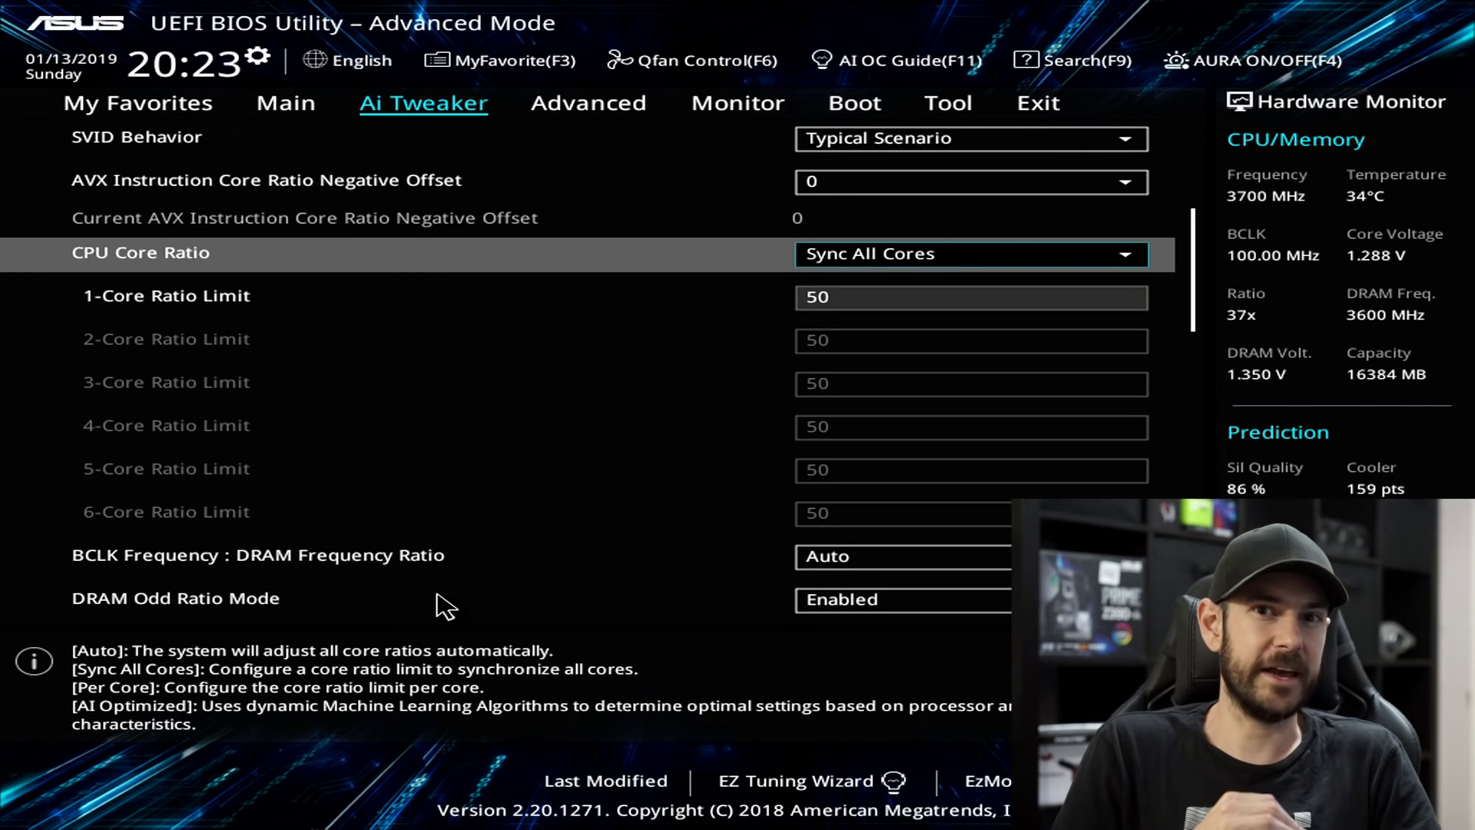
- Examine the 1-Core Ratio Limit, DRAM ratio and frequency settings, the Load CPU 5G OC Profile entry, CPU SVID Support and DRAM Timing Control
key("Down")
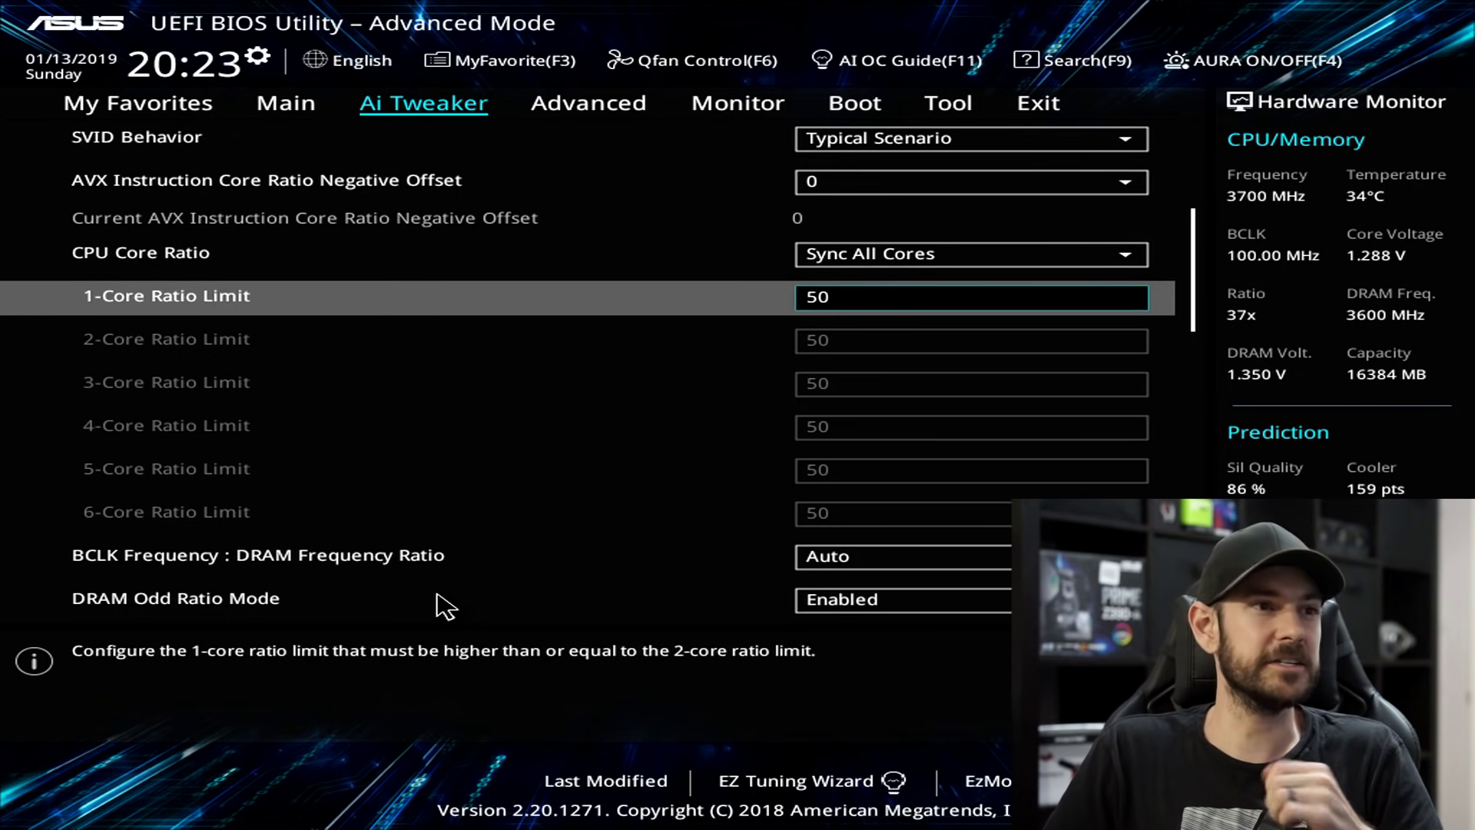
key("Down")
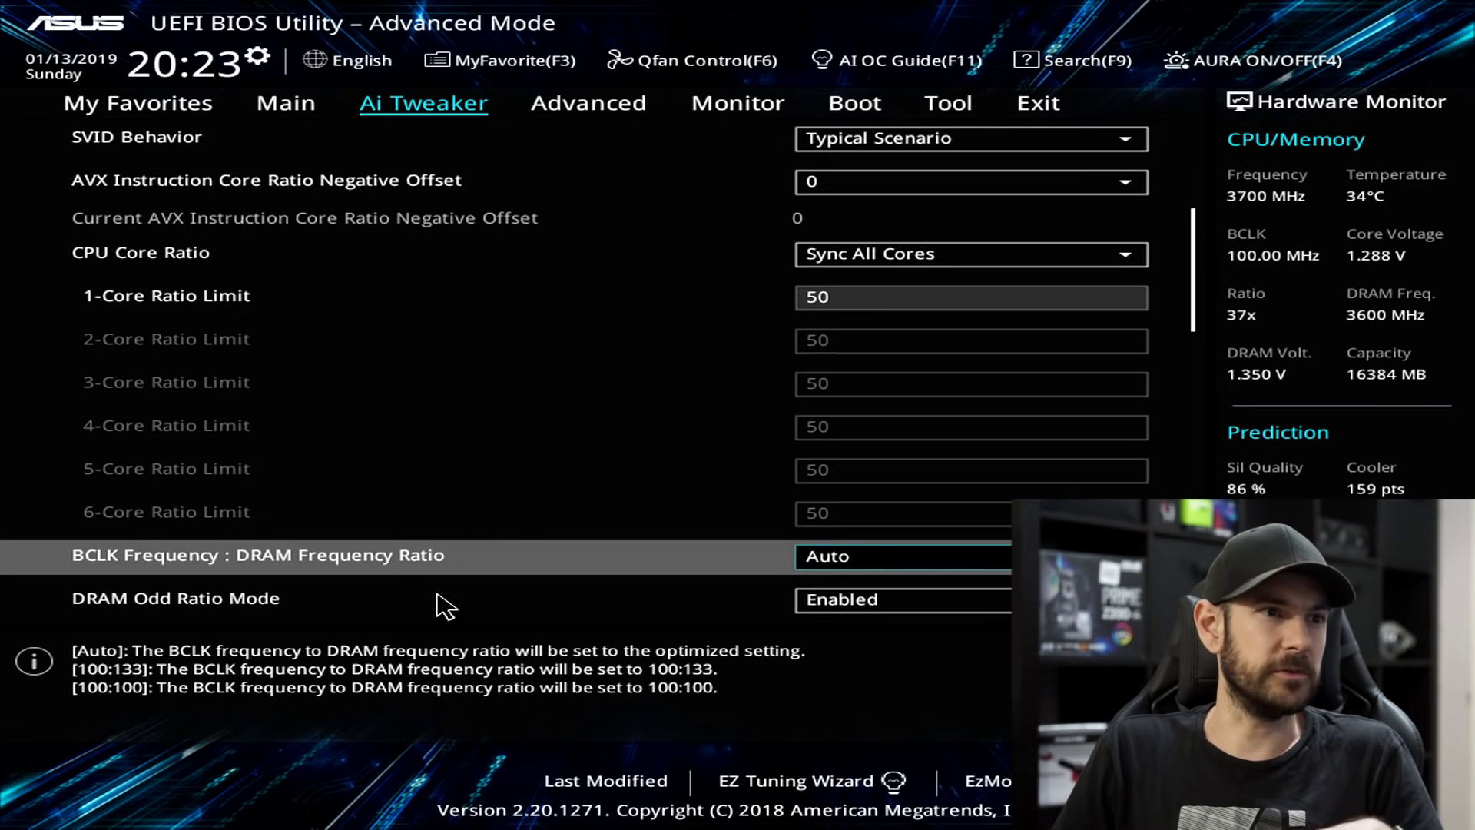
key("Down")
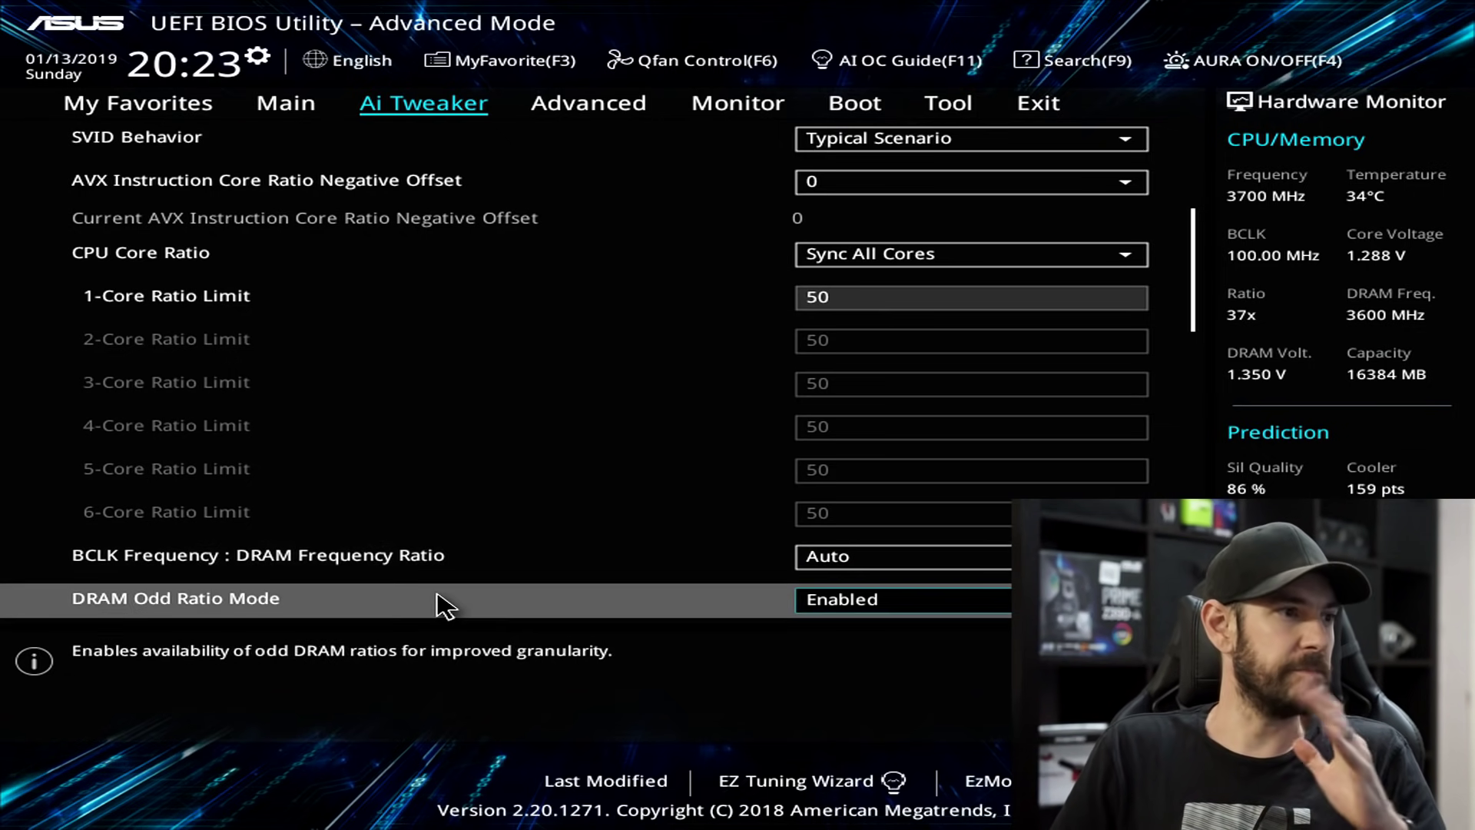
key("Down")
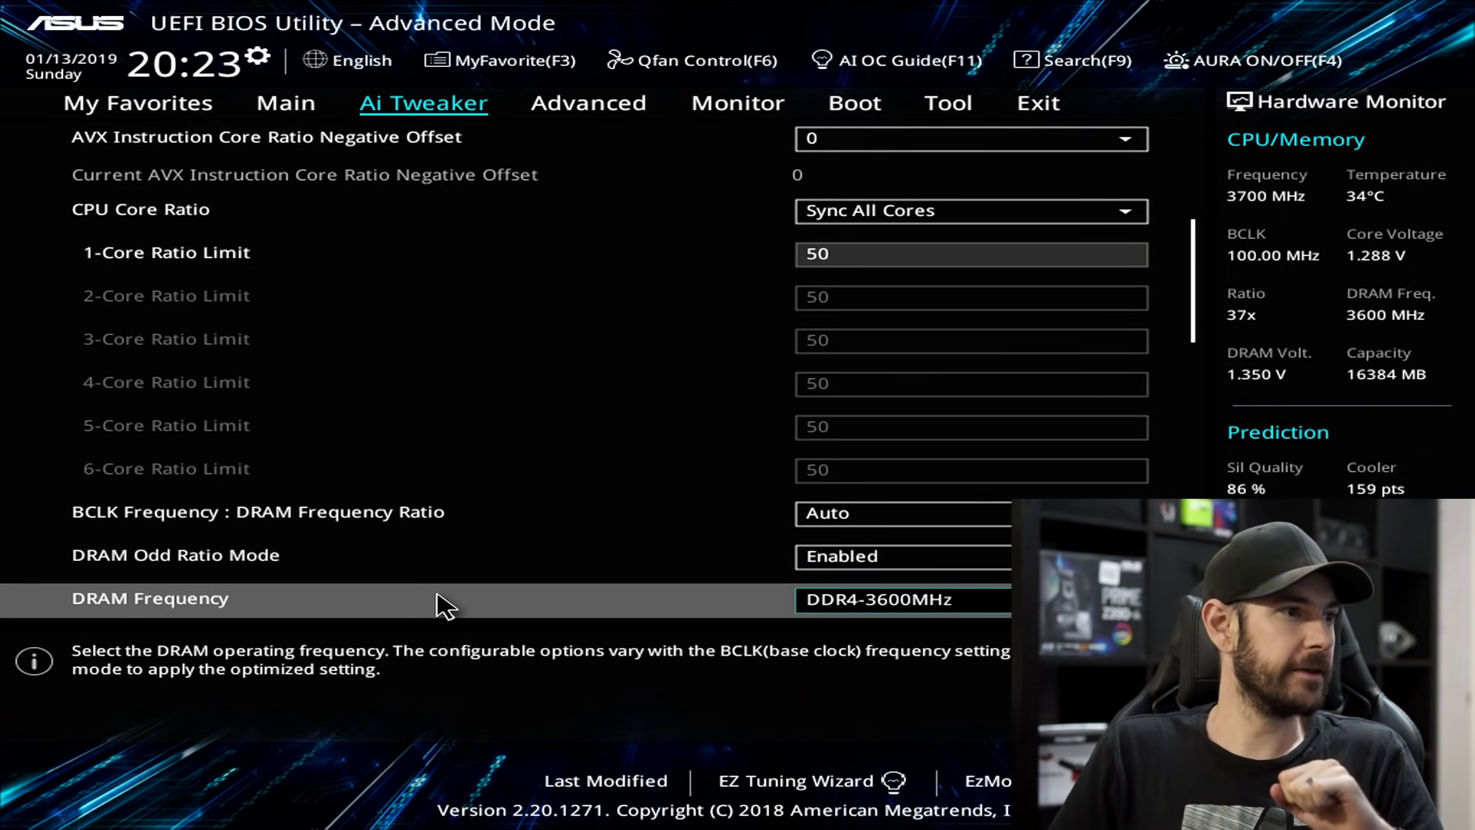
key("Down")
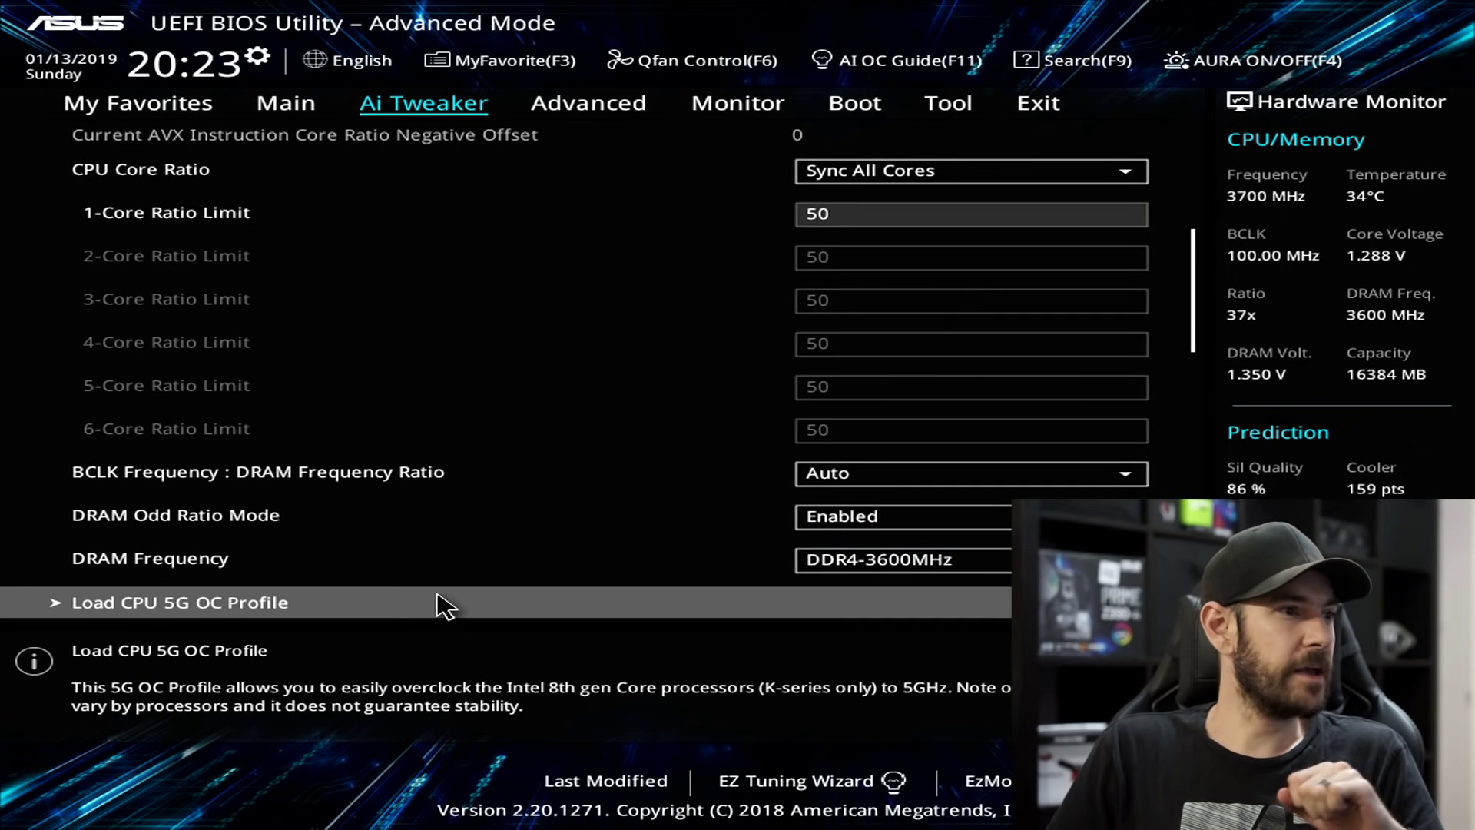
key("Up")
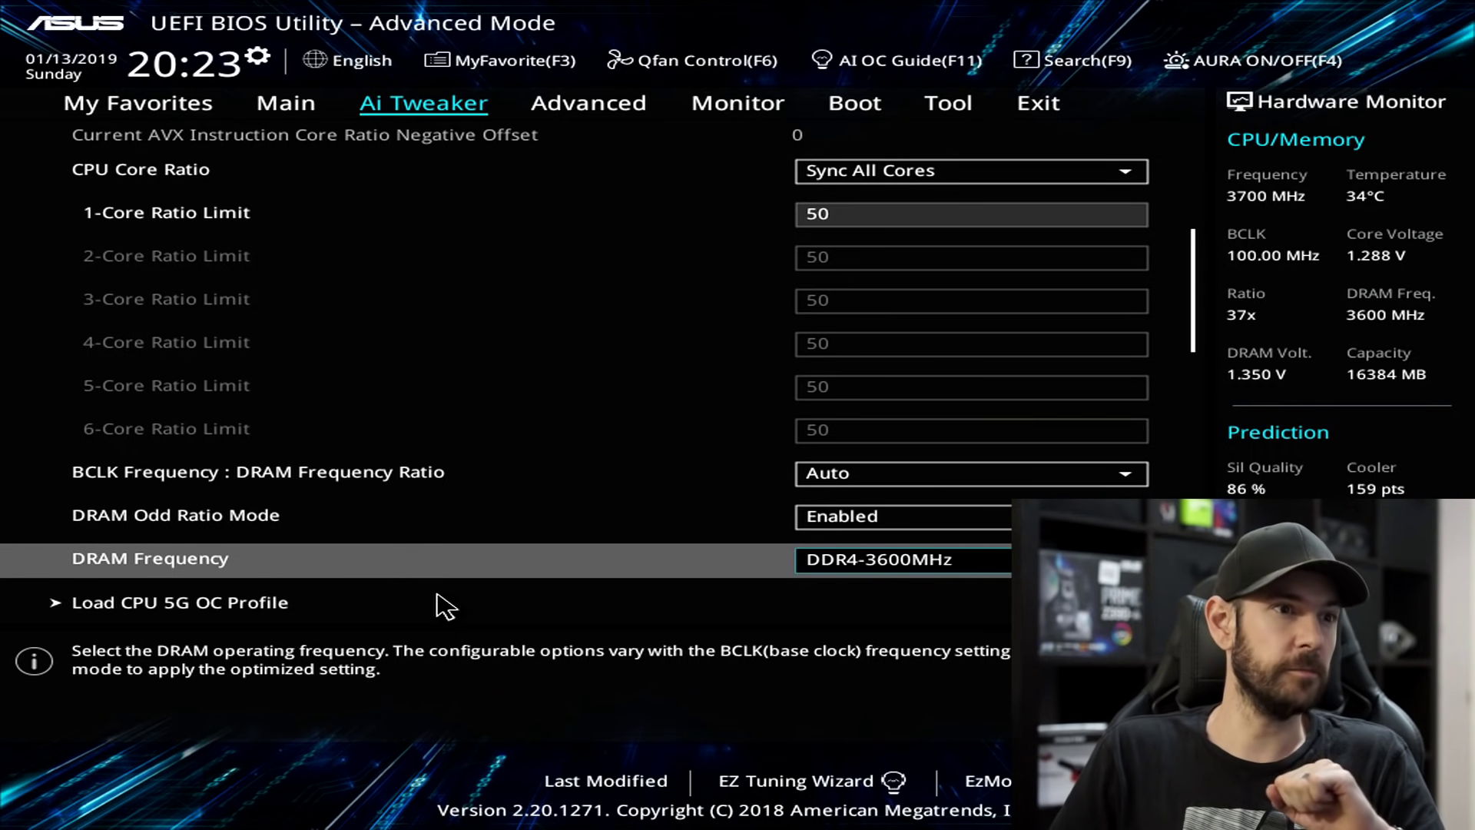
key("Down")
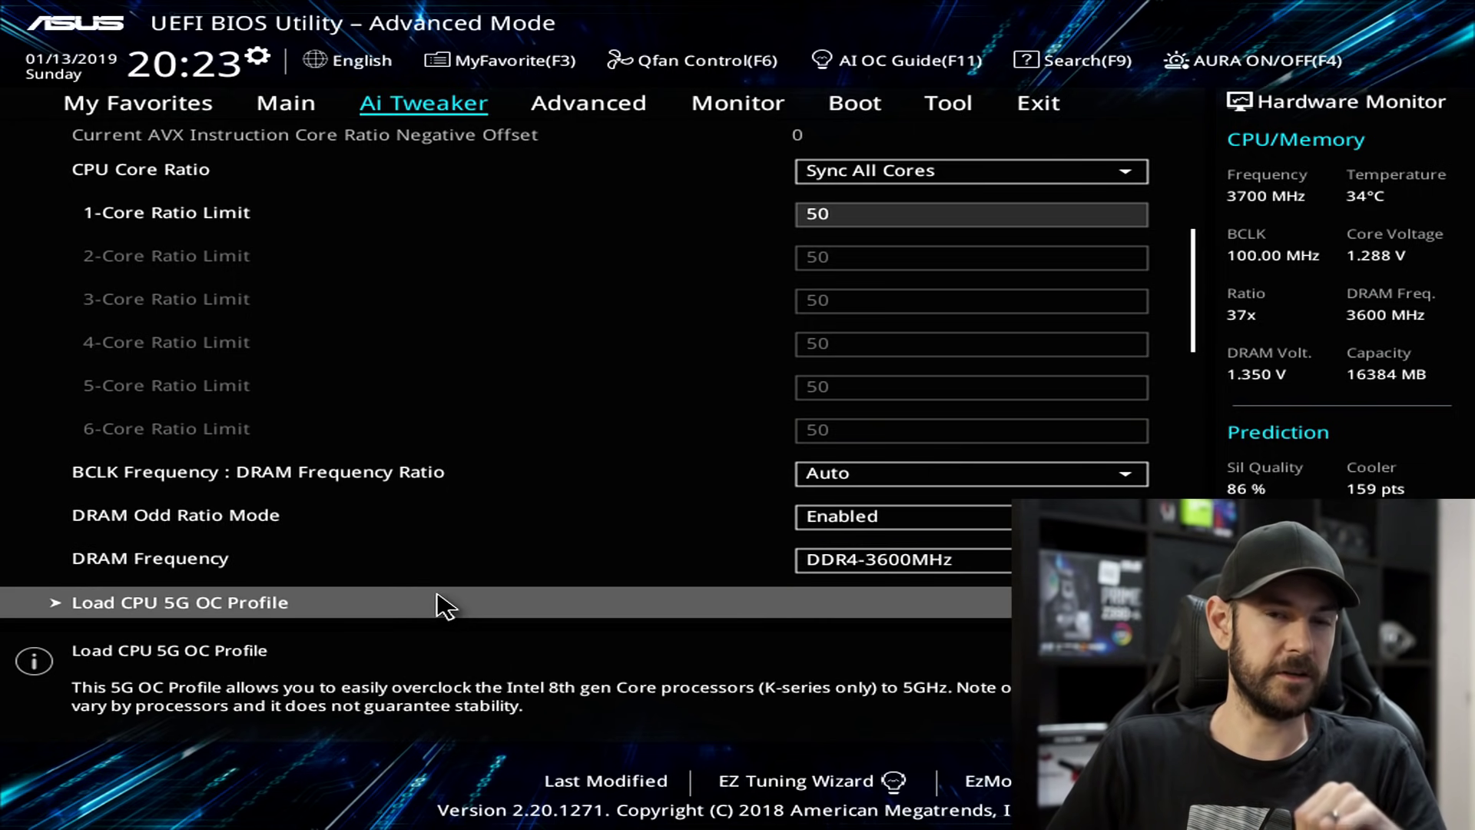
key("Down")
key("Up")
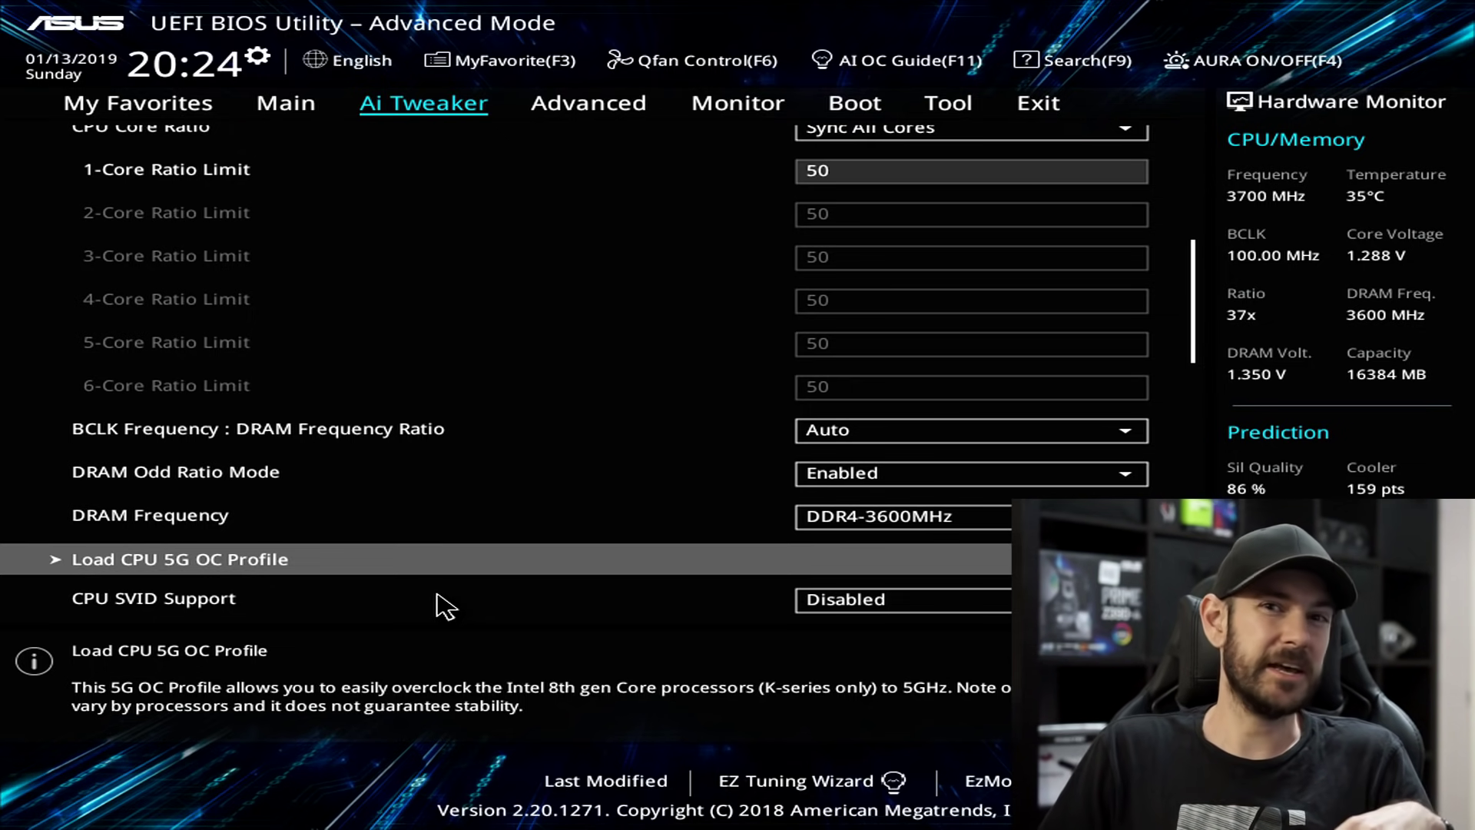
left_click(442, 607)
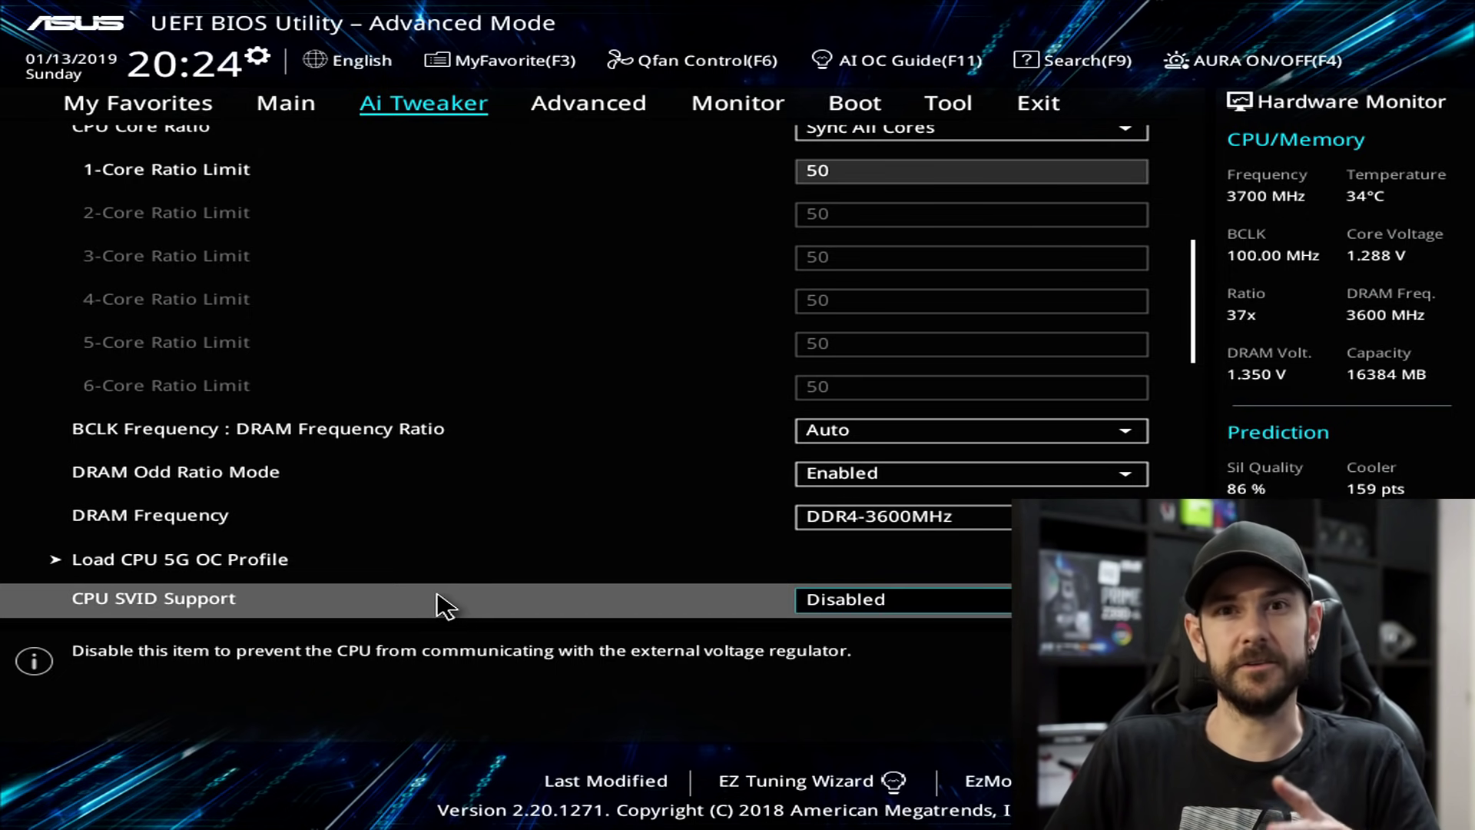
scroll(446, 607, "down", 1)
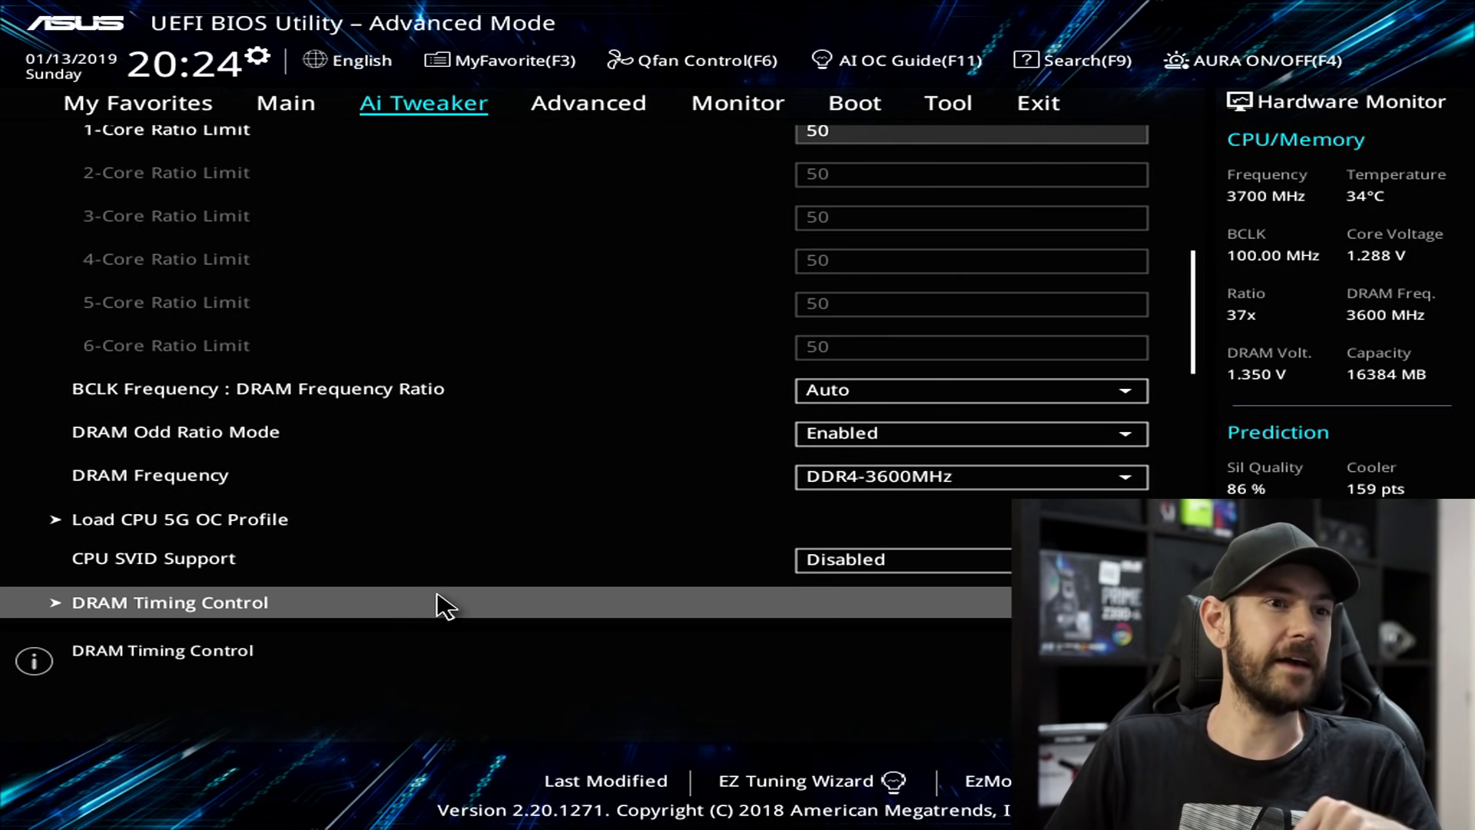
- Examine the primary and secondary memory timings in DRAM Timing Control, including CAS# Latency, RAS# to CAS# Delay and RAS# ACT Time
scroll(446, 607, "down", 1)
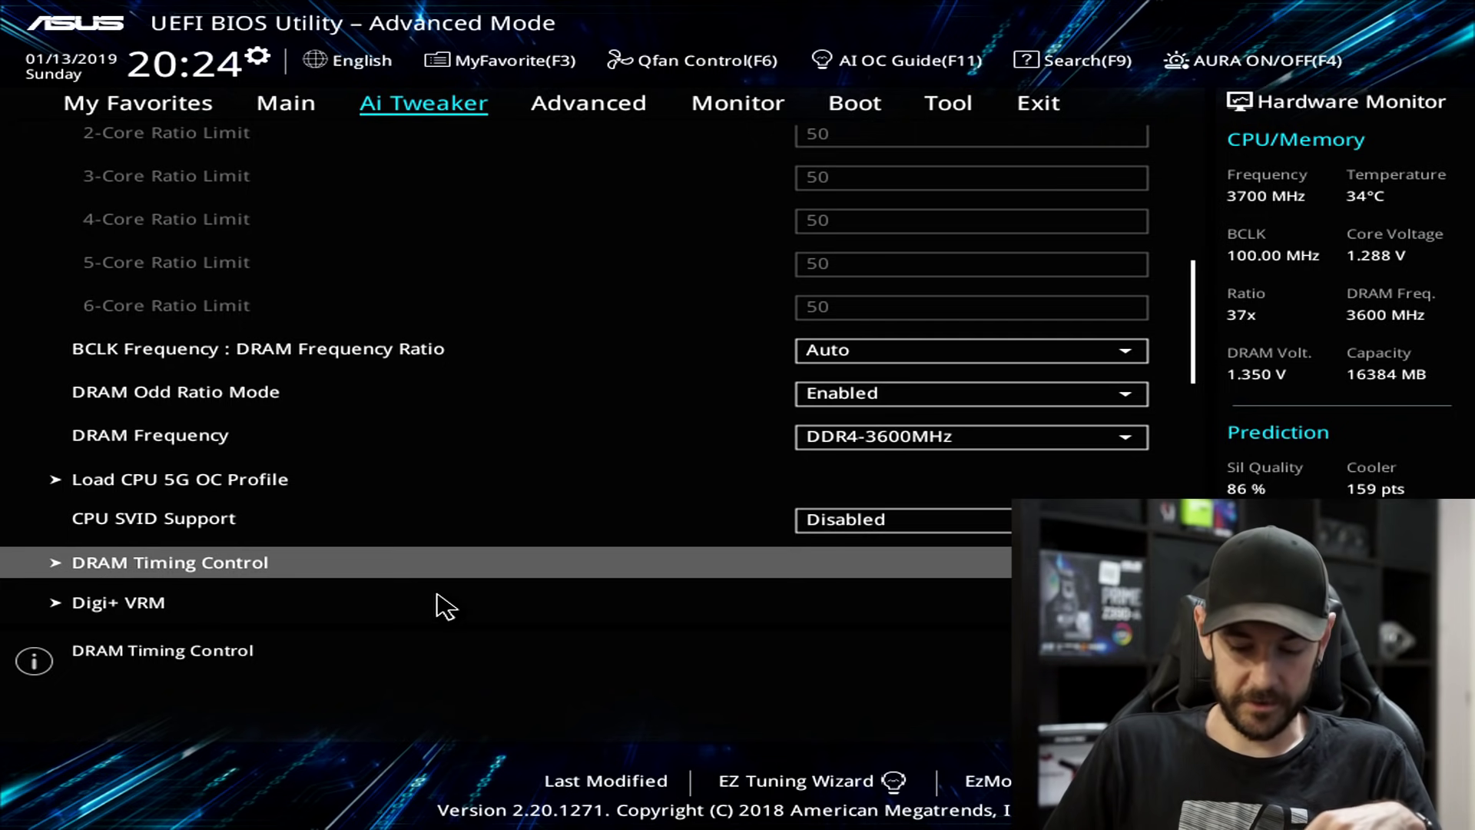
key("Return")
key("Down")
key("Down")
key("Down")
key("Down")
key("Down")
key("Down")
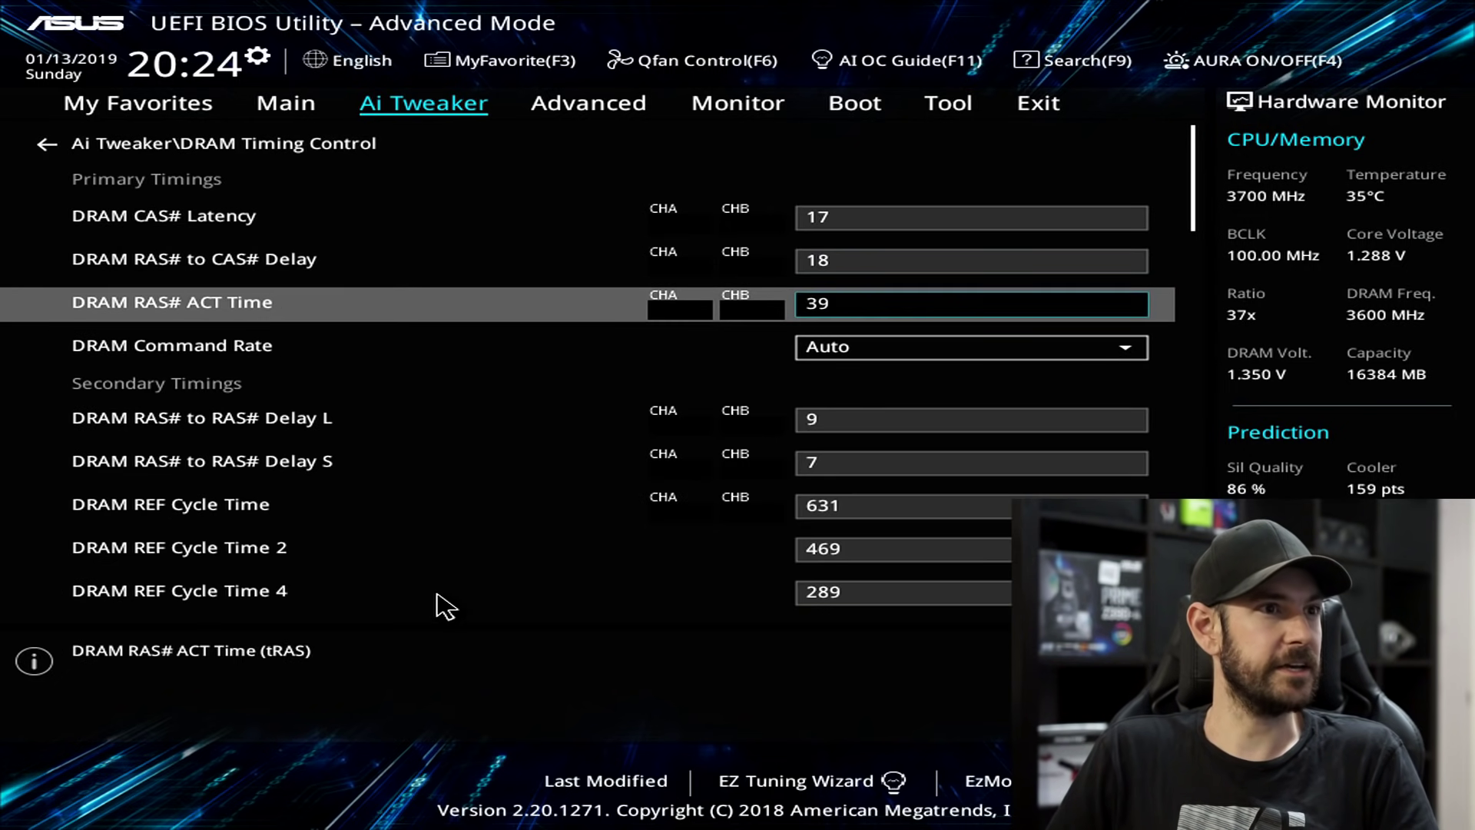
key("Up")
key("Up")
key("Up")
key("Up")
key("Up")
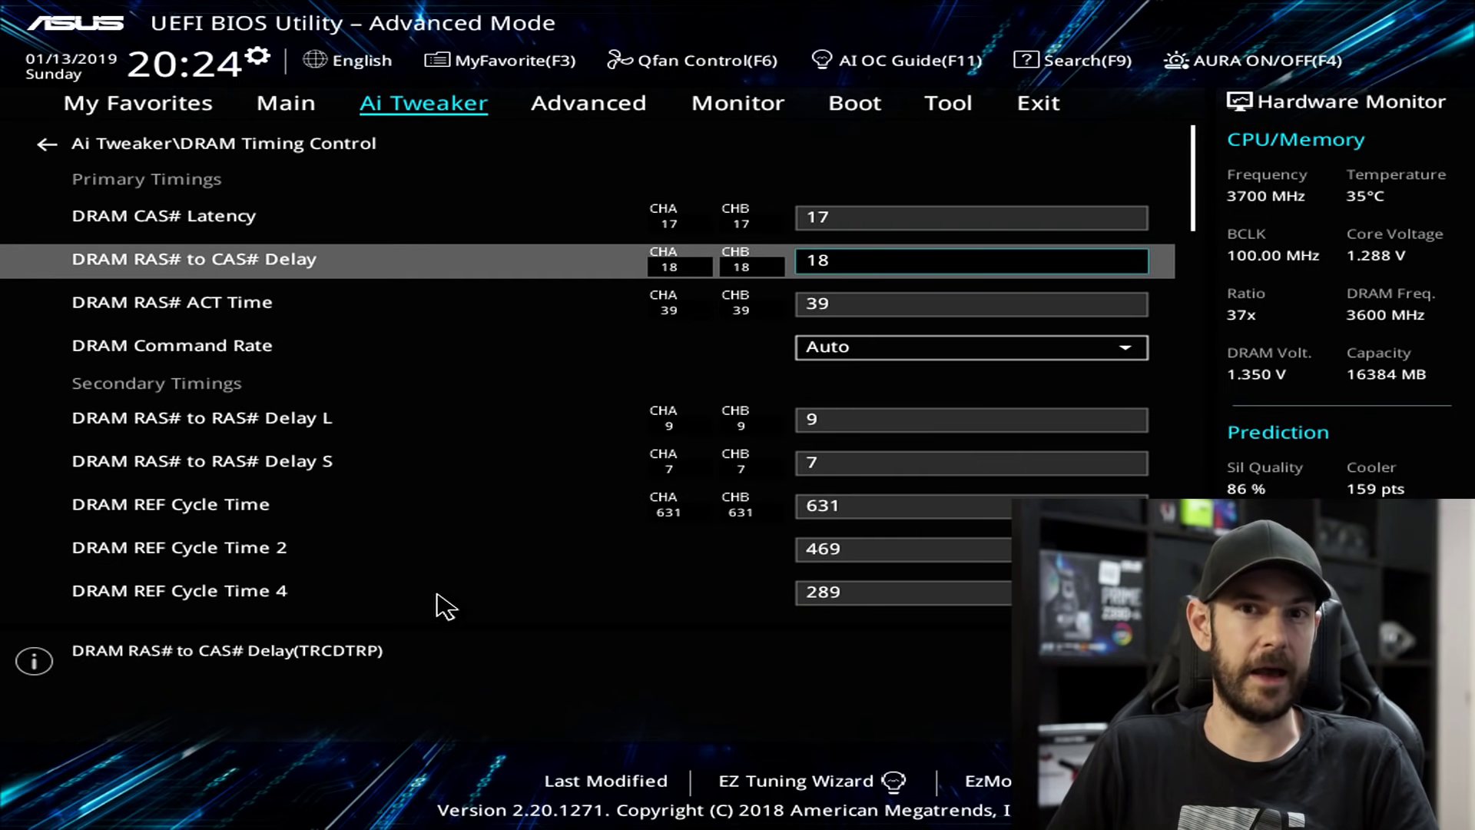
key("Escape")
- Open the Digi+ VRM settings and select Level 6 for CPU Load-line Calibration
key("Down")
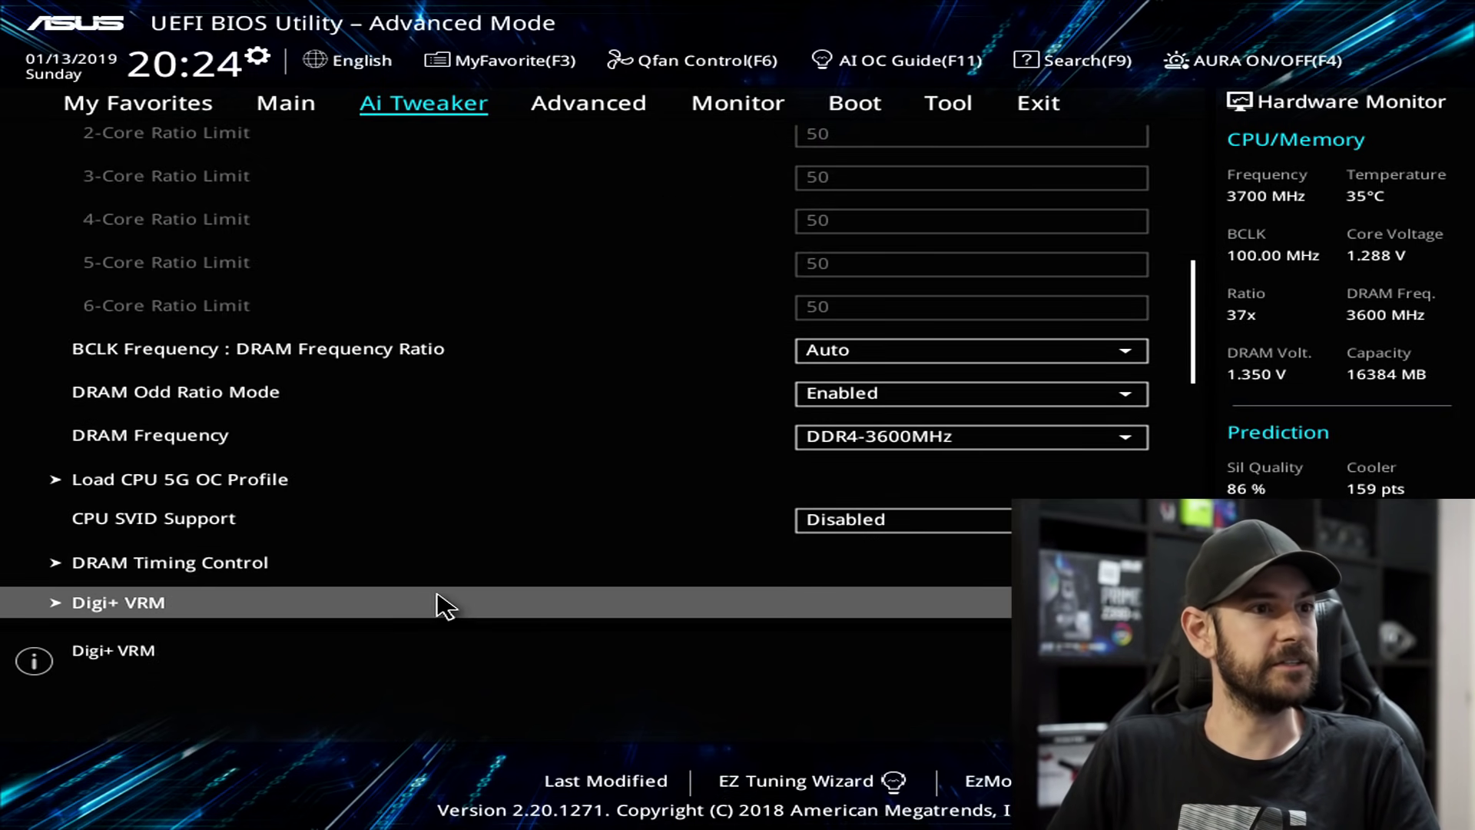
key("Return")
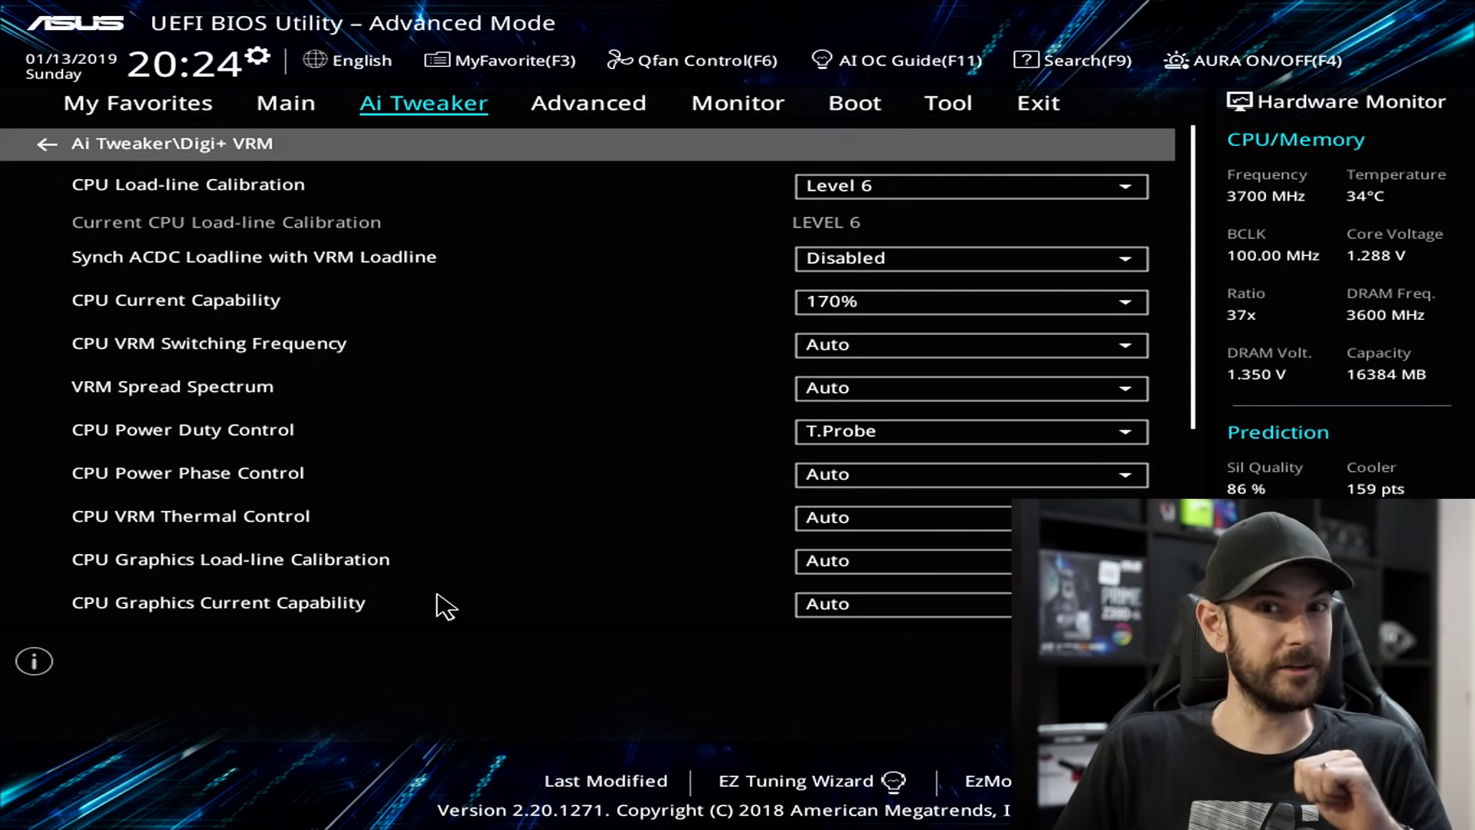
key("Down")
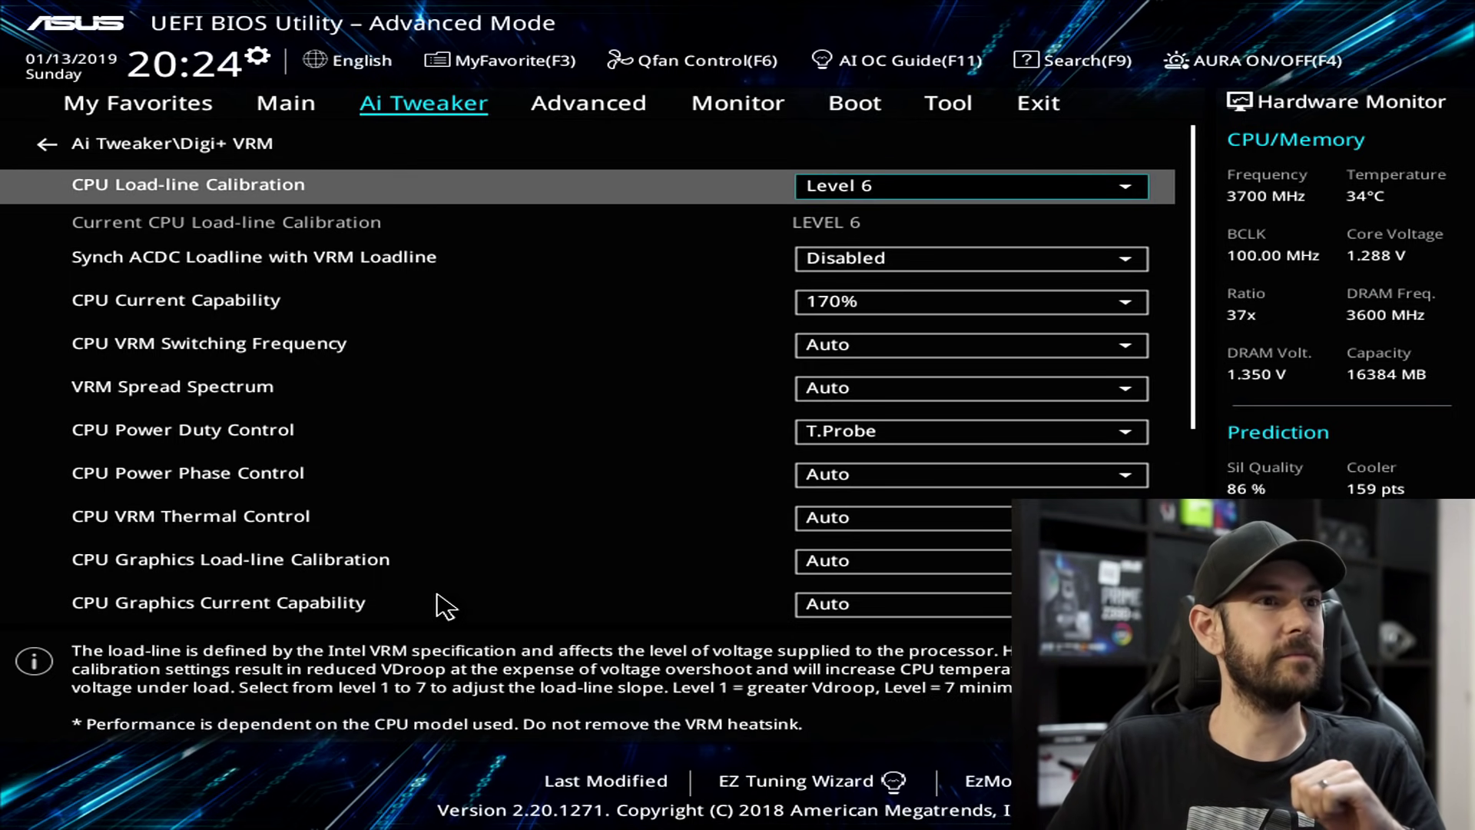
key("Return")
key("Up")
key("Down")
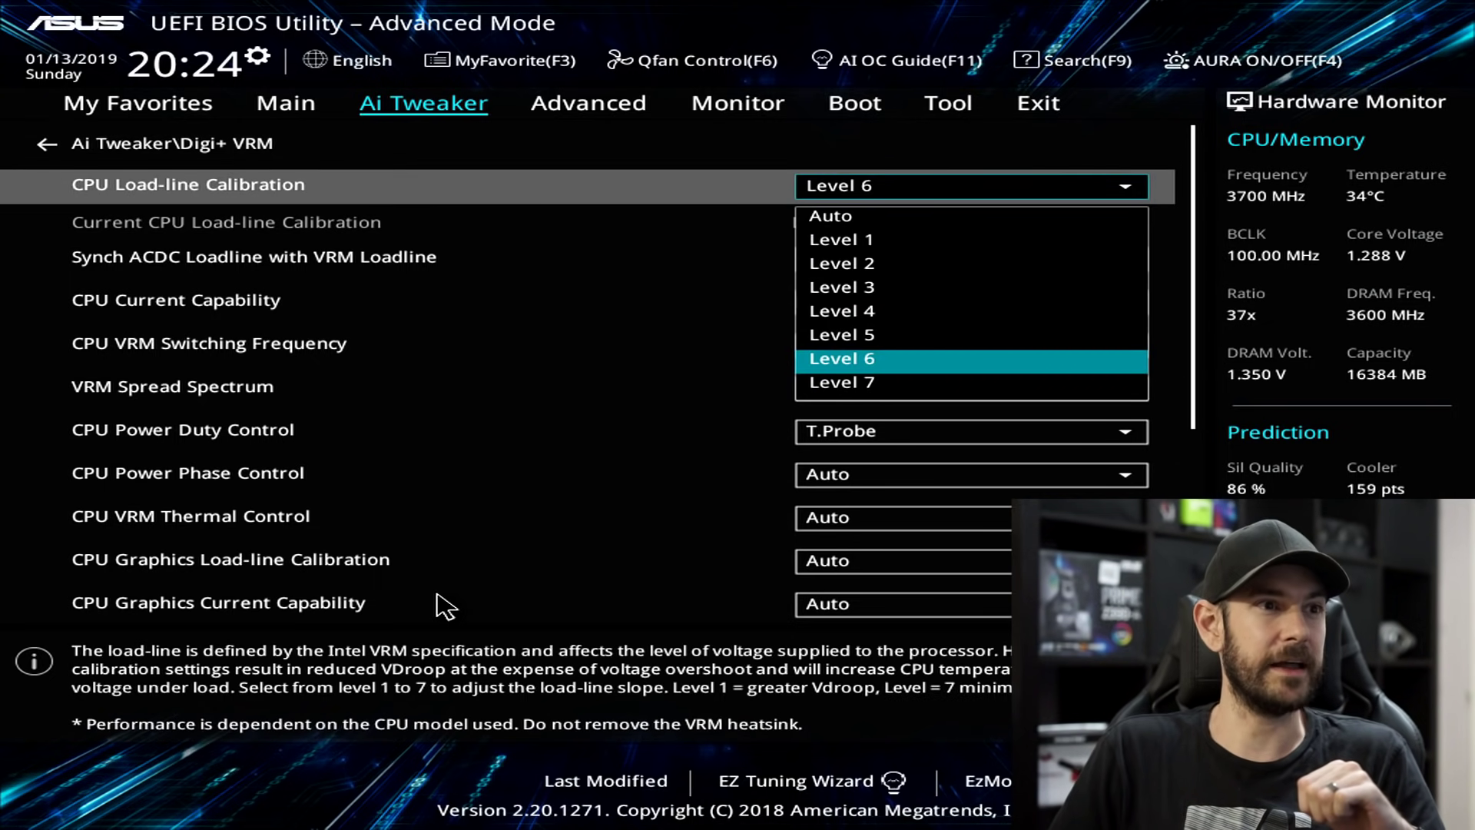
key("Return")
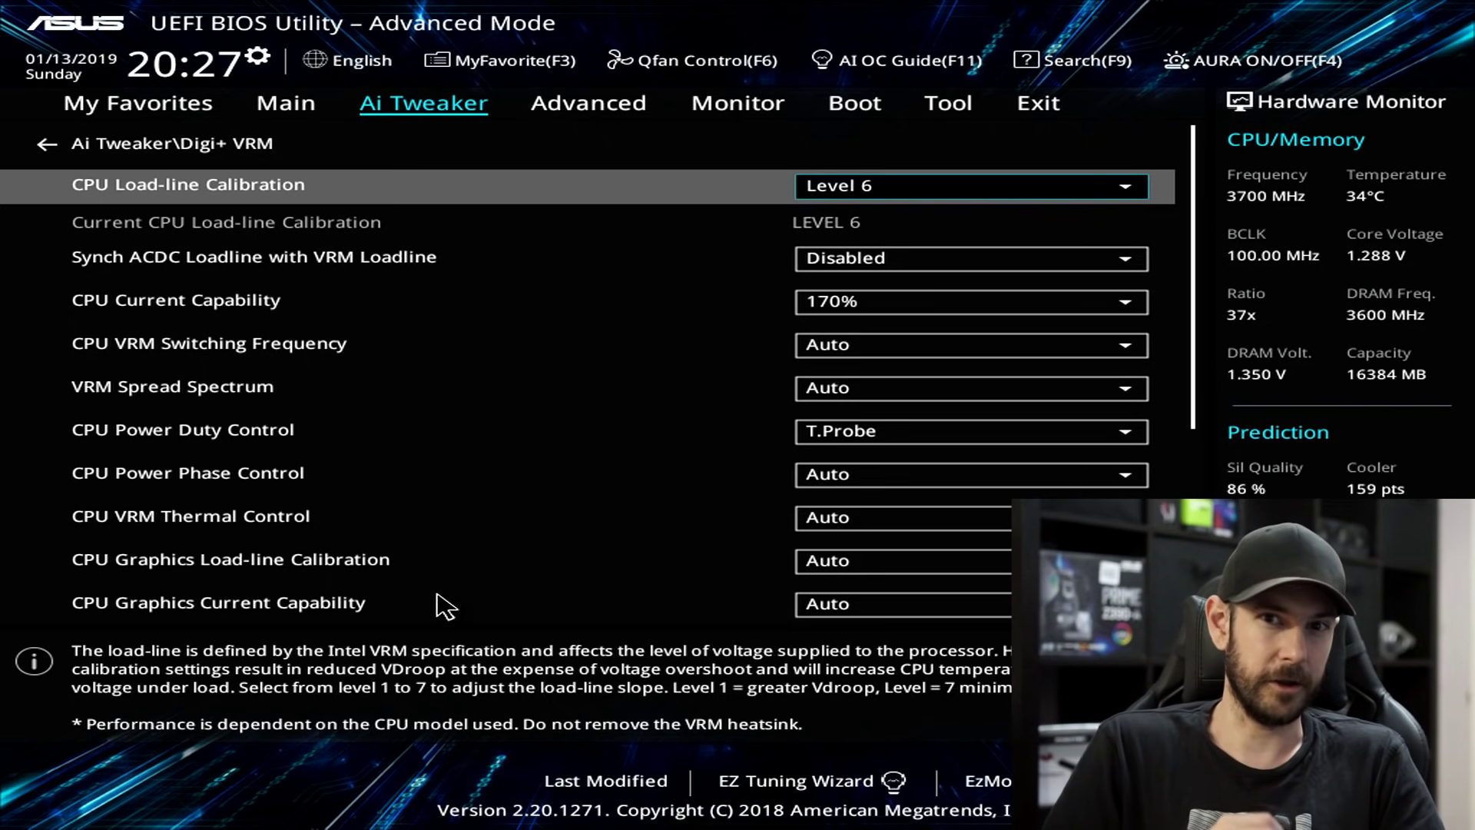
- Review Synch ACDC Loadline and CPU Current Capability, and set the CPU VRM Switching Frequency to Manual
key("Down")
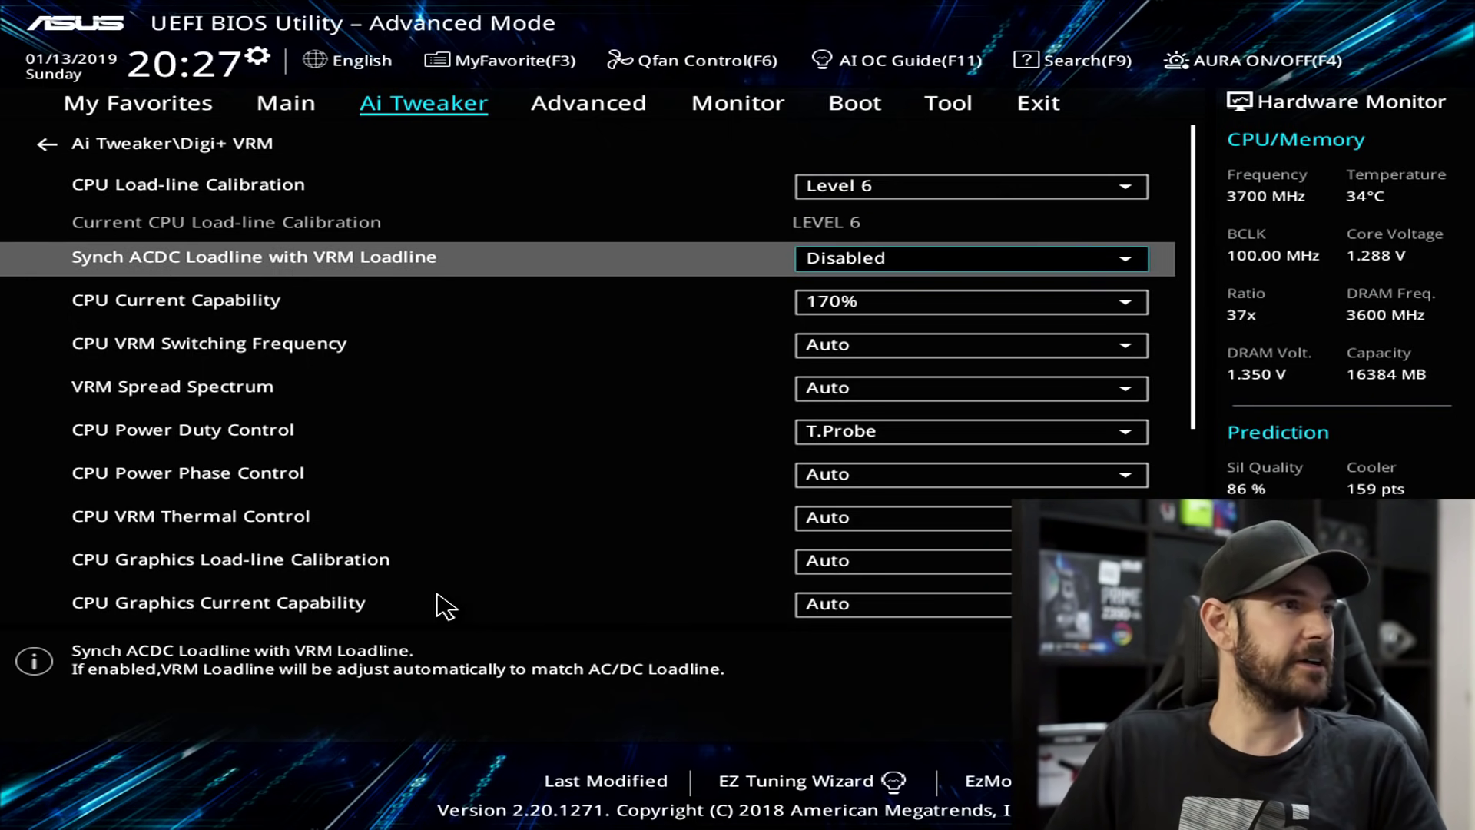
key("Down")
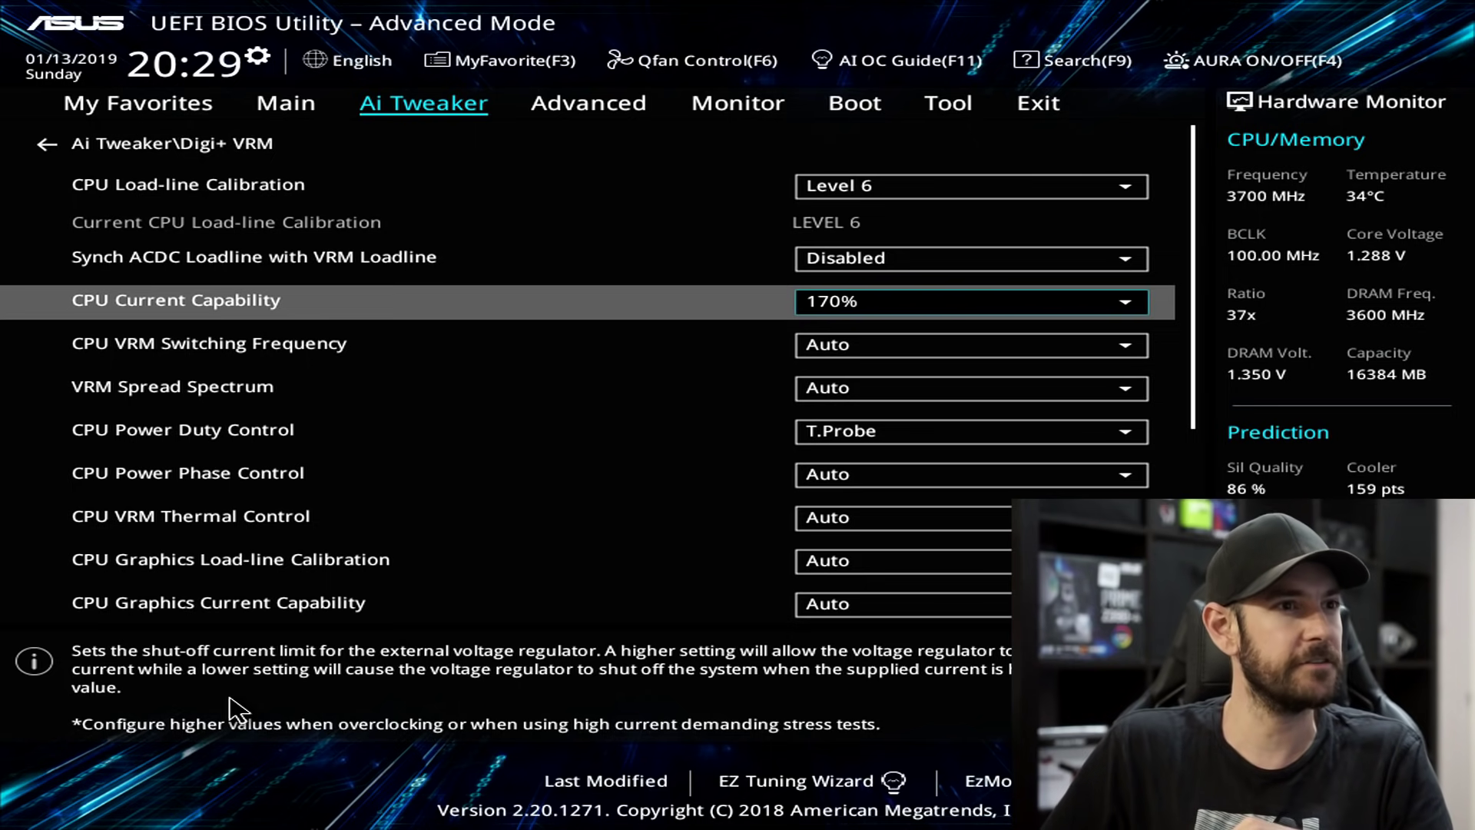
key("Down")
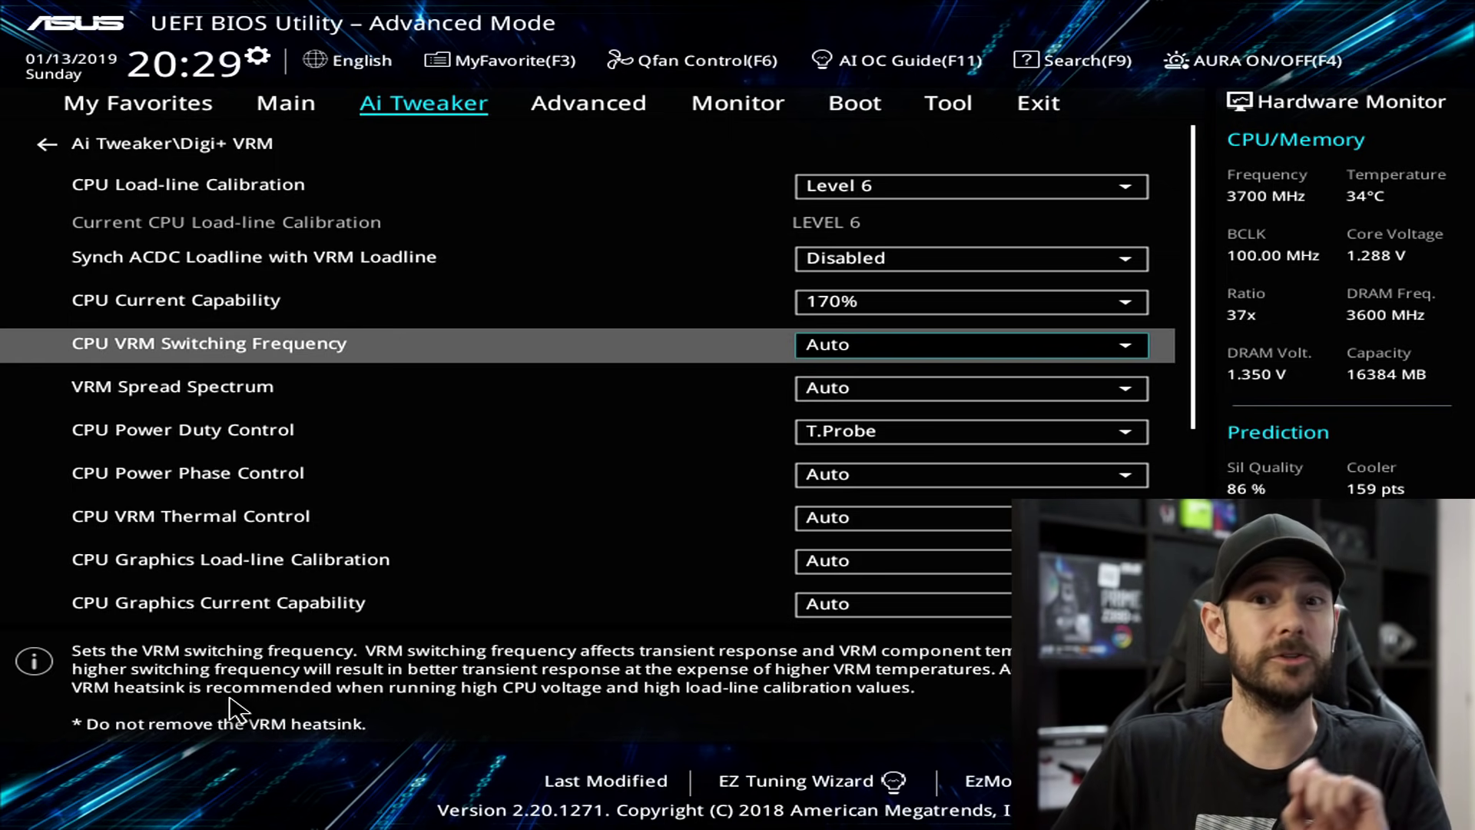
key("Return")
key("Down")
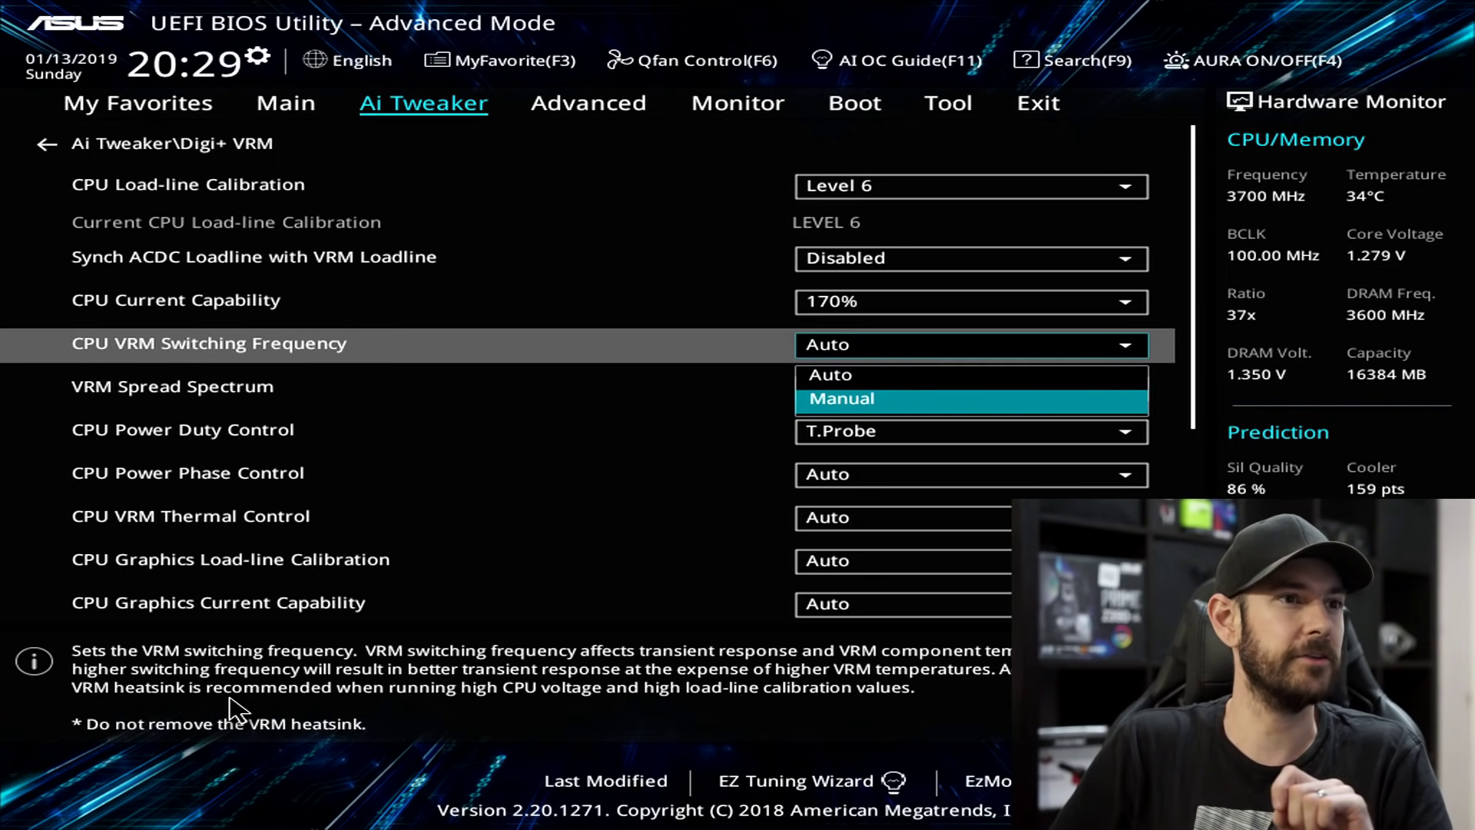
key("Return")
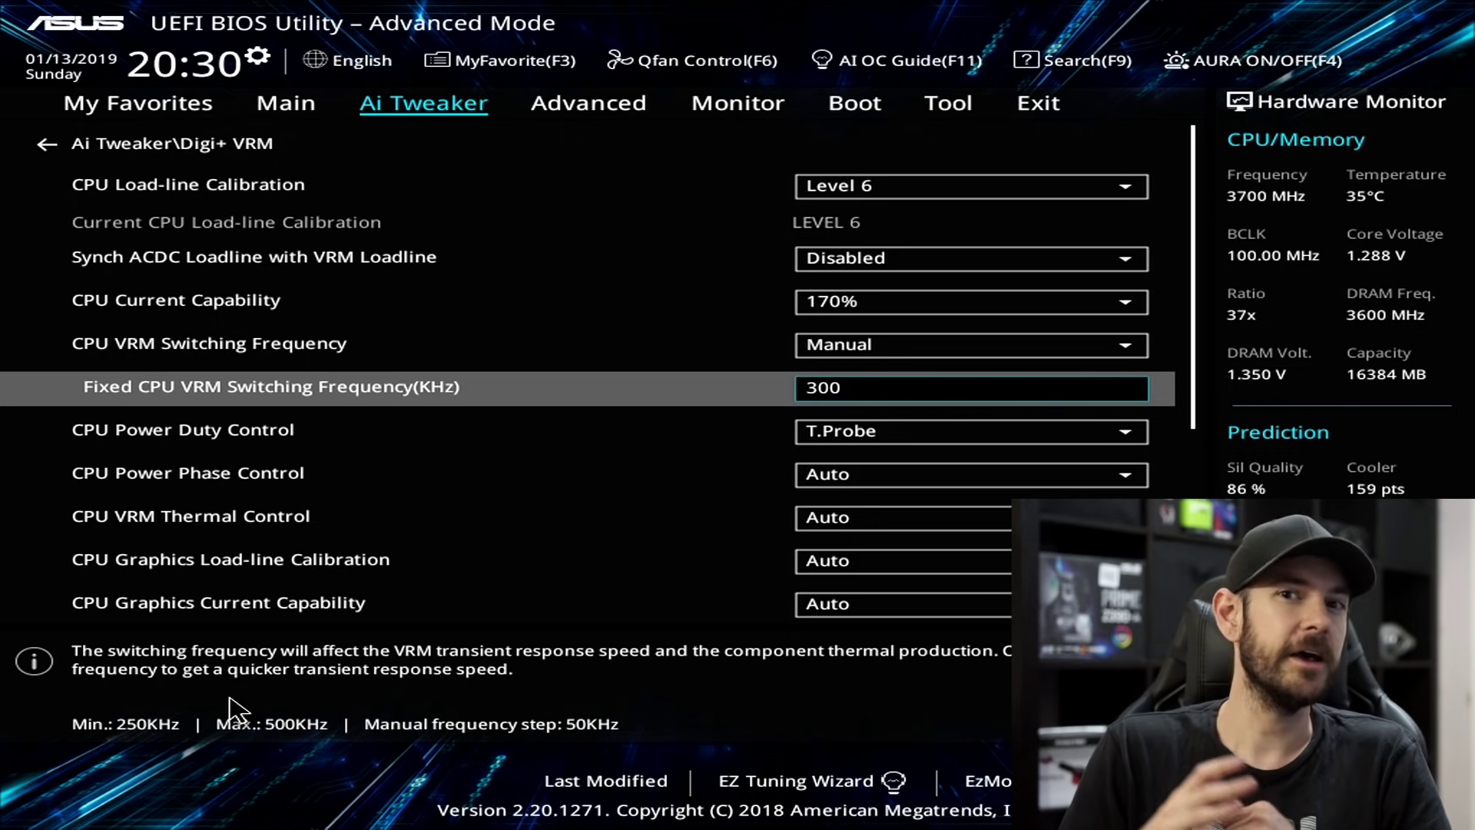
- Return the CPU VRM Switching Frequency to Auto
key("Up")
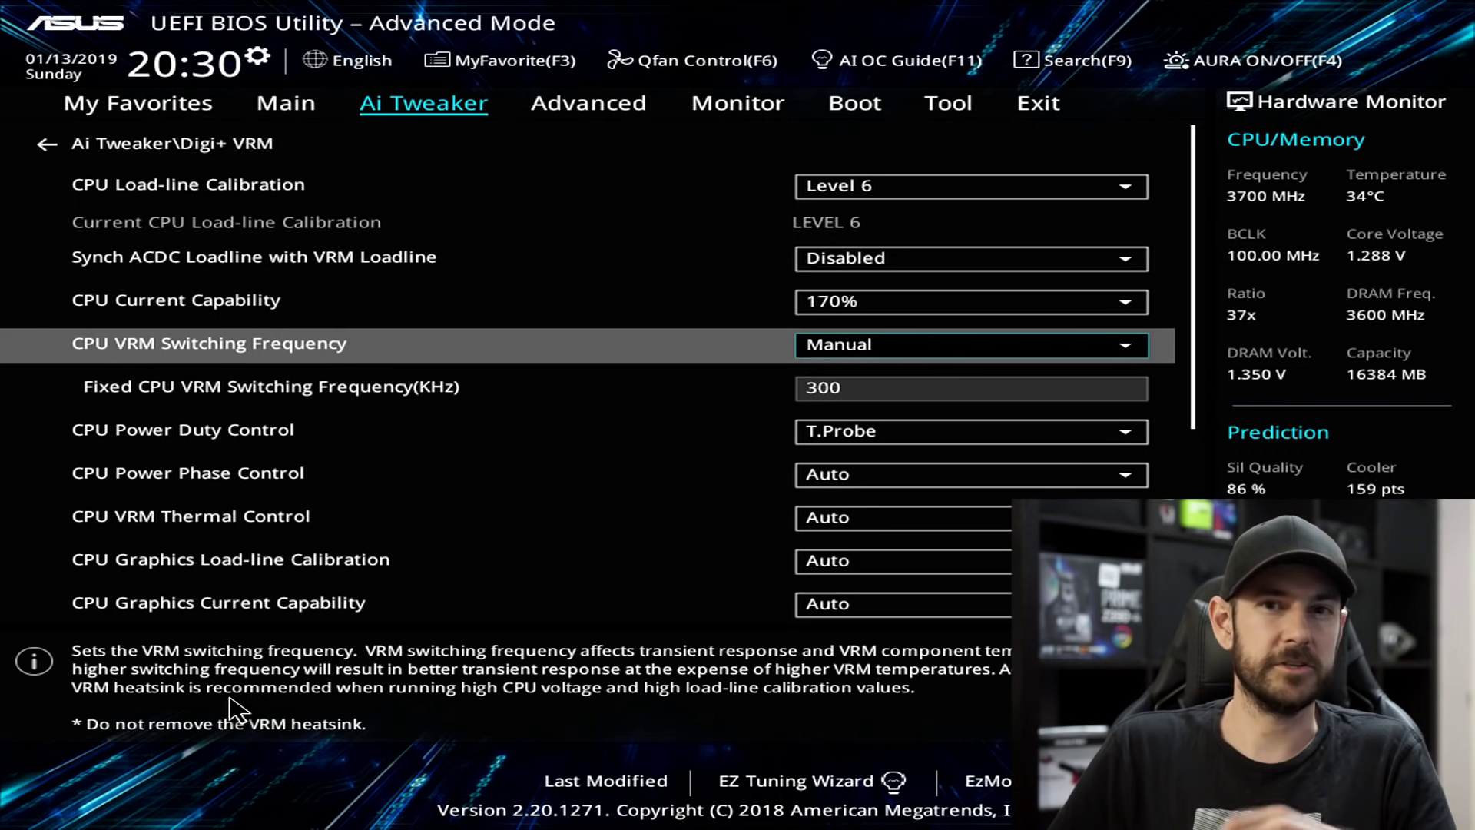
key("Return")
key("Up")
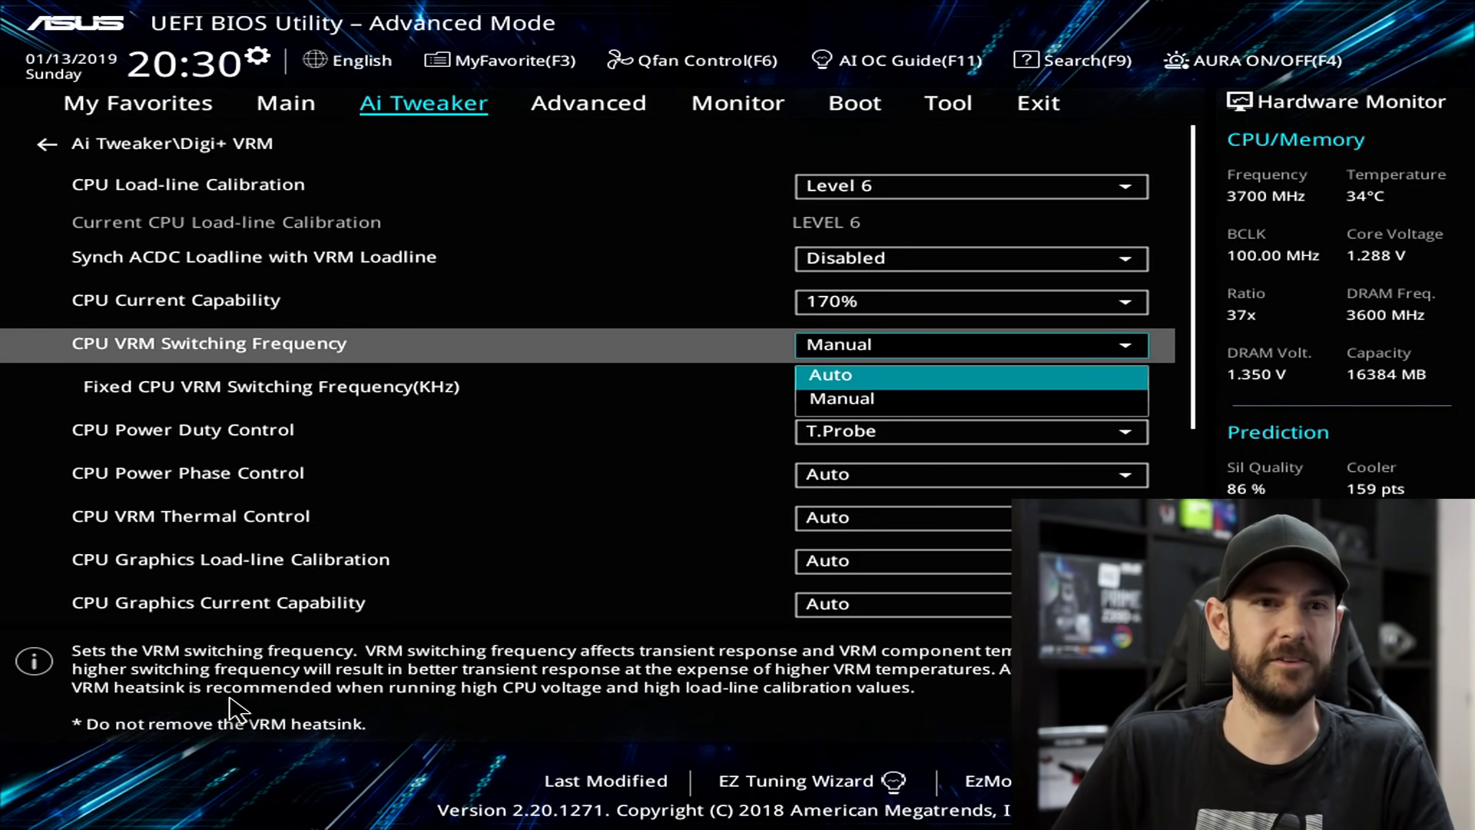
key("Return")
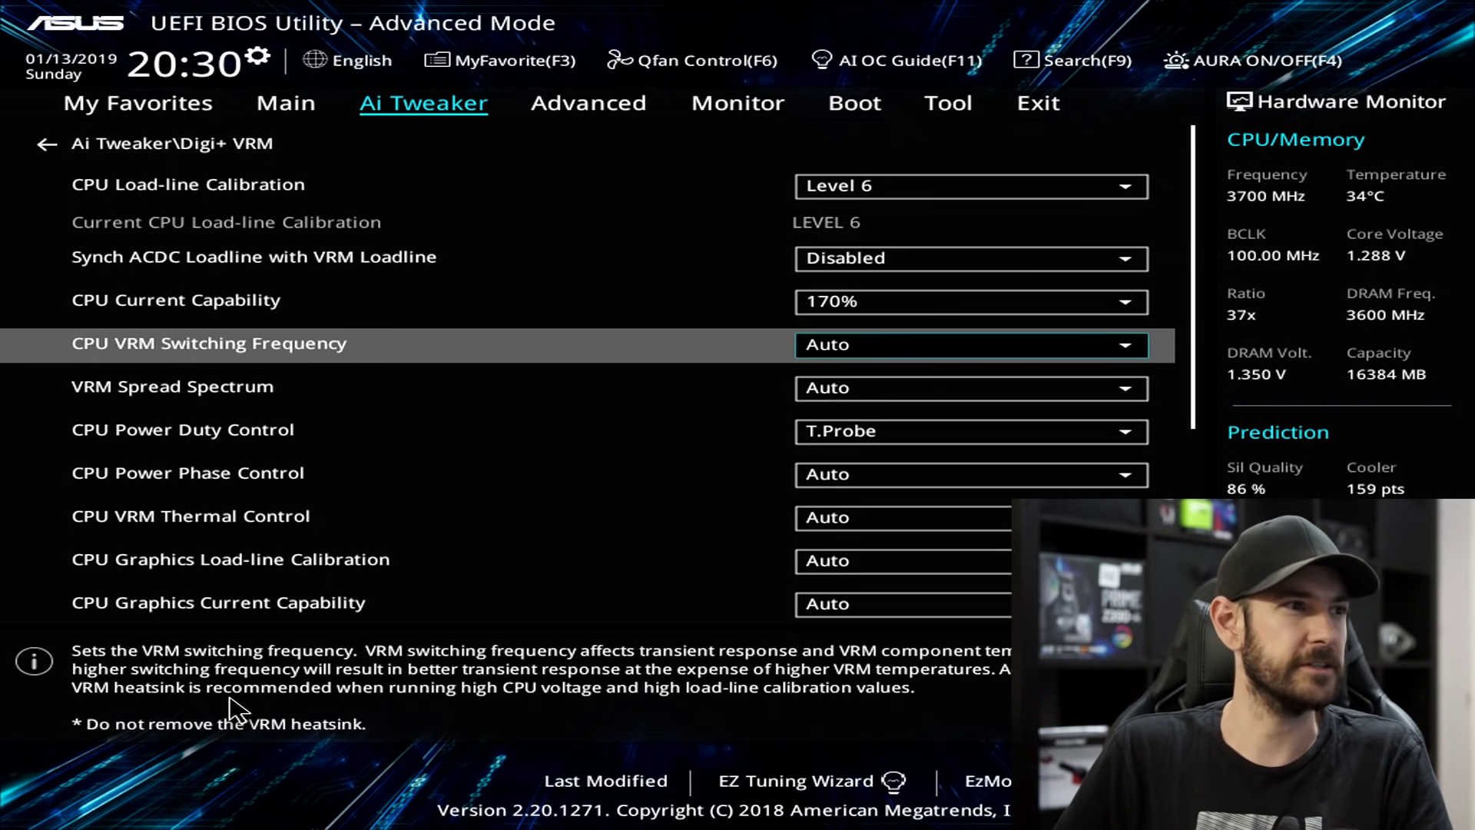
- Review the VRM Spread Spectrum options and select Auto
key("Down")
key("Return")
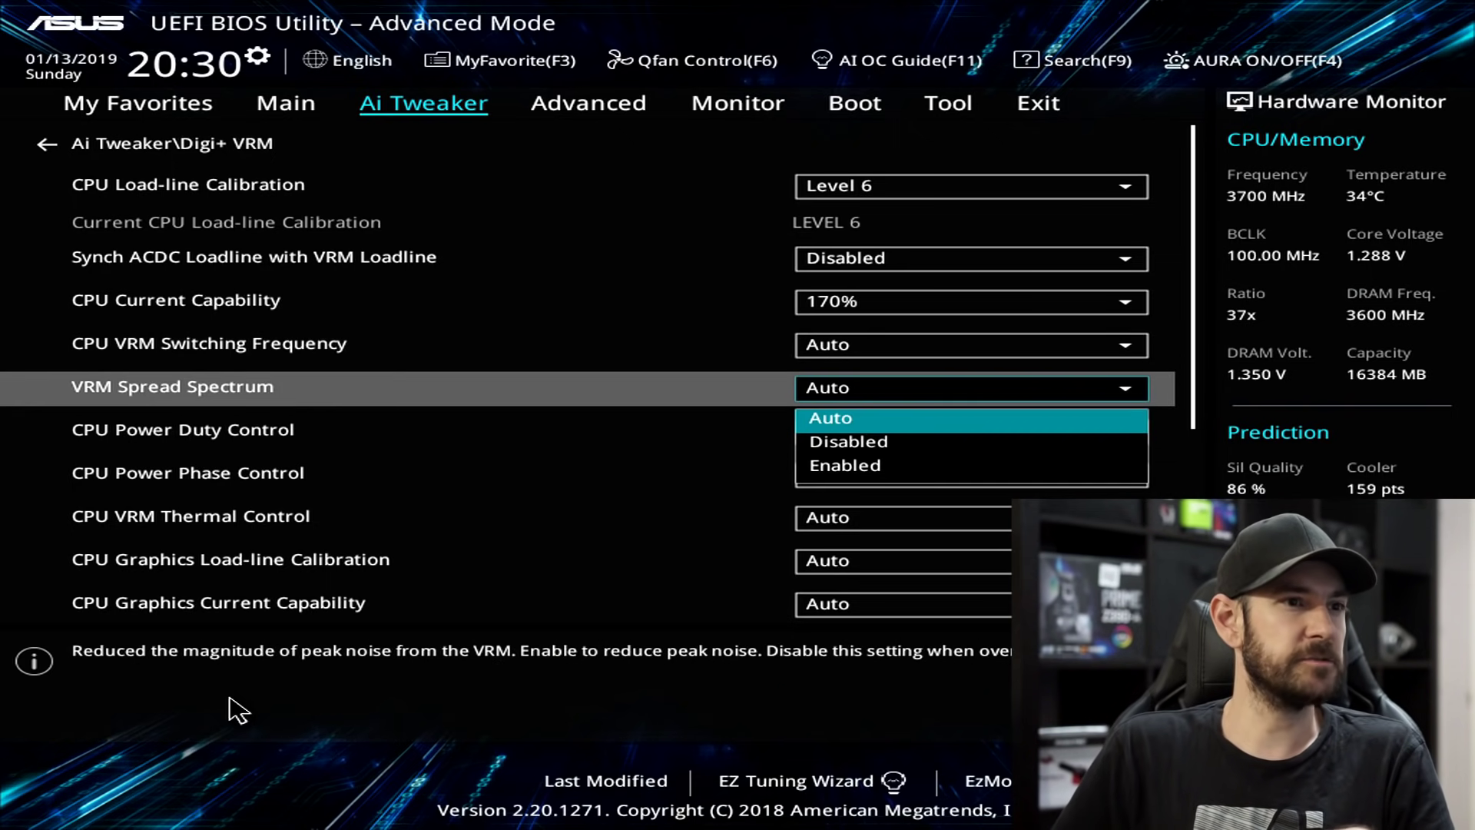
key("Down")
key("Down")
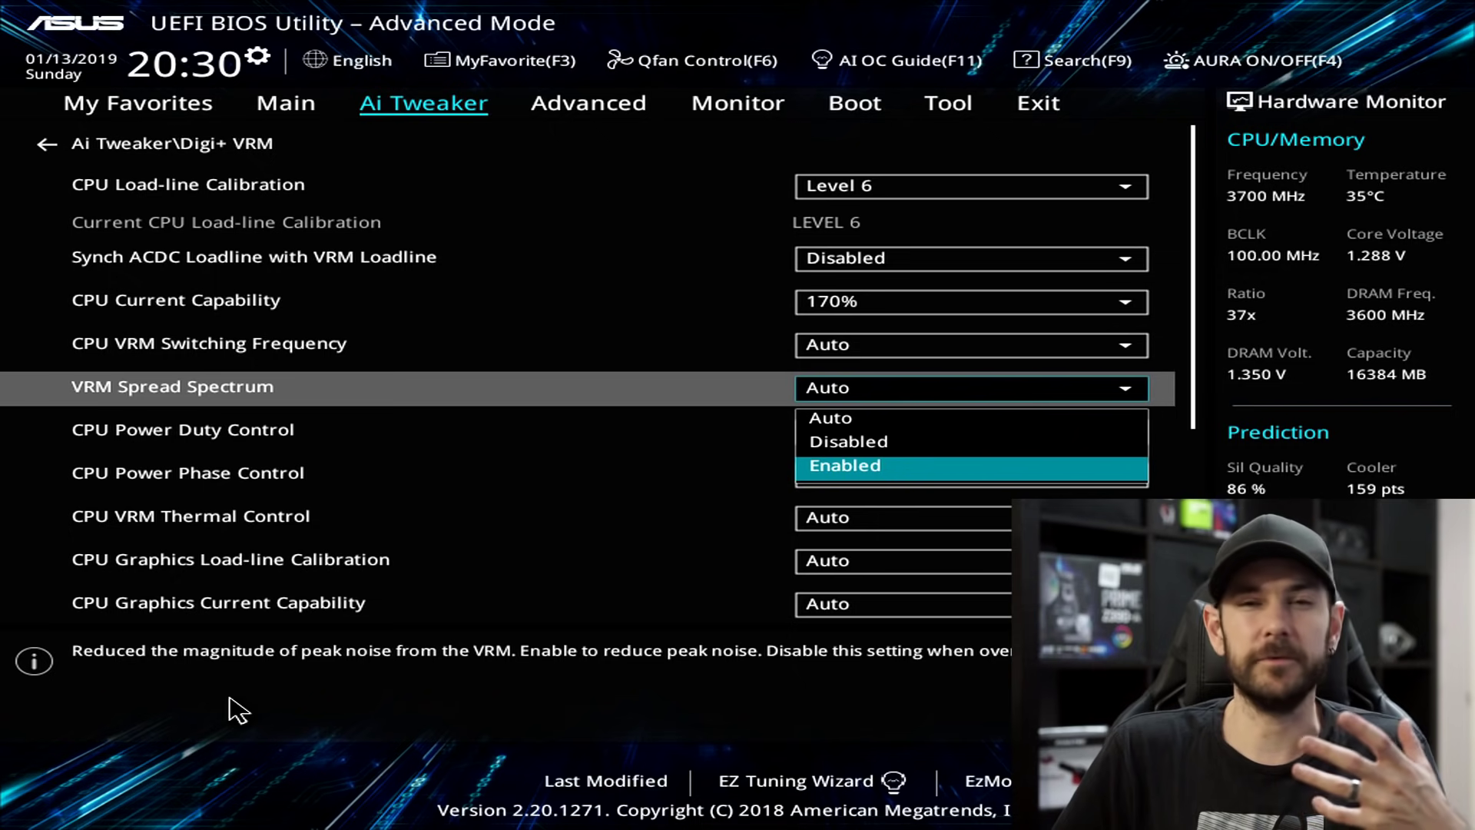
key("Up")
key("Up")
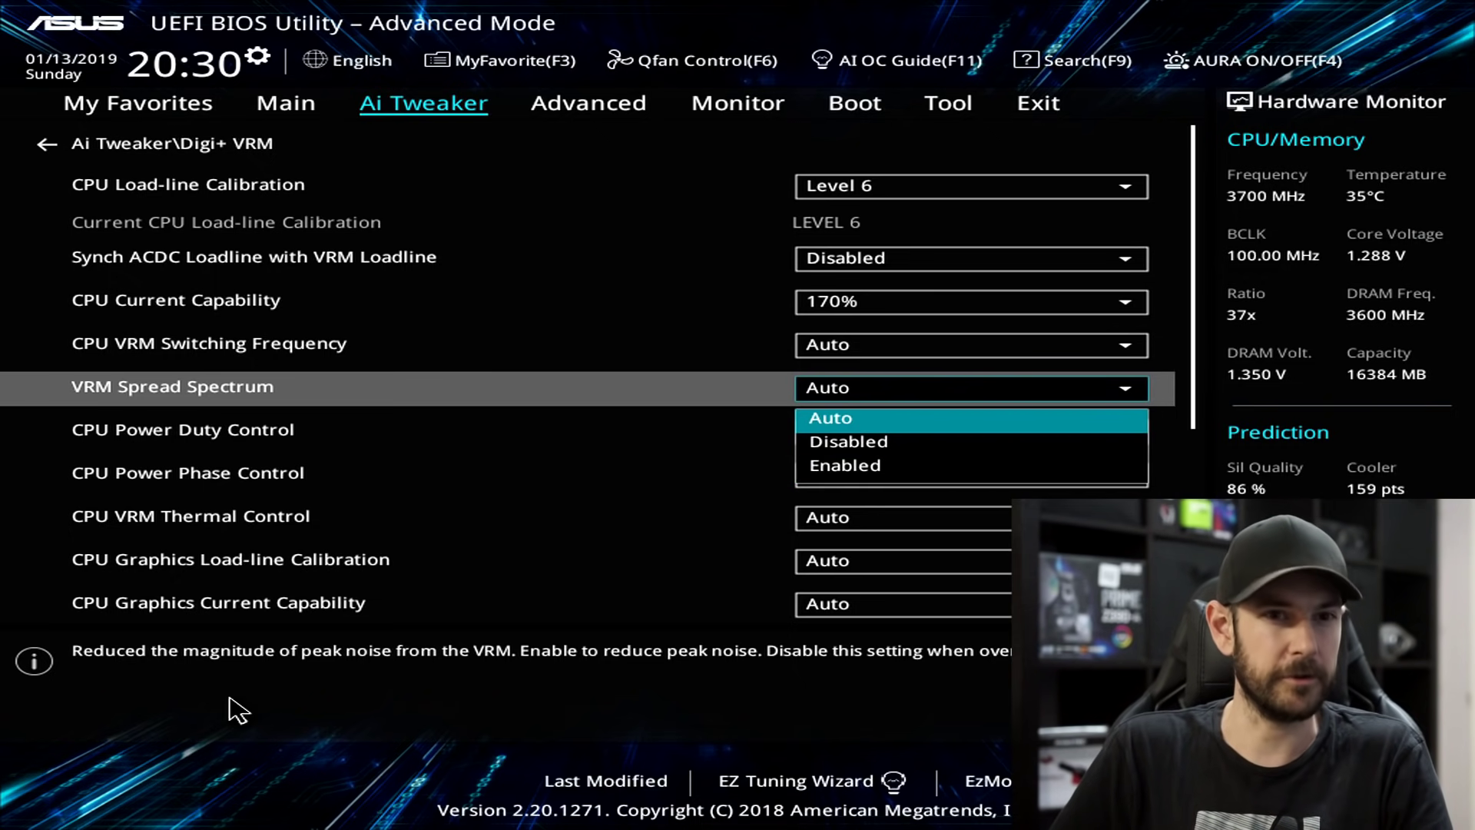
key("Return")
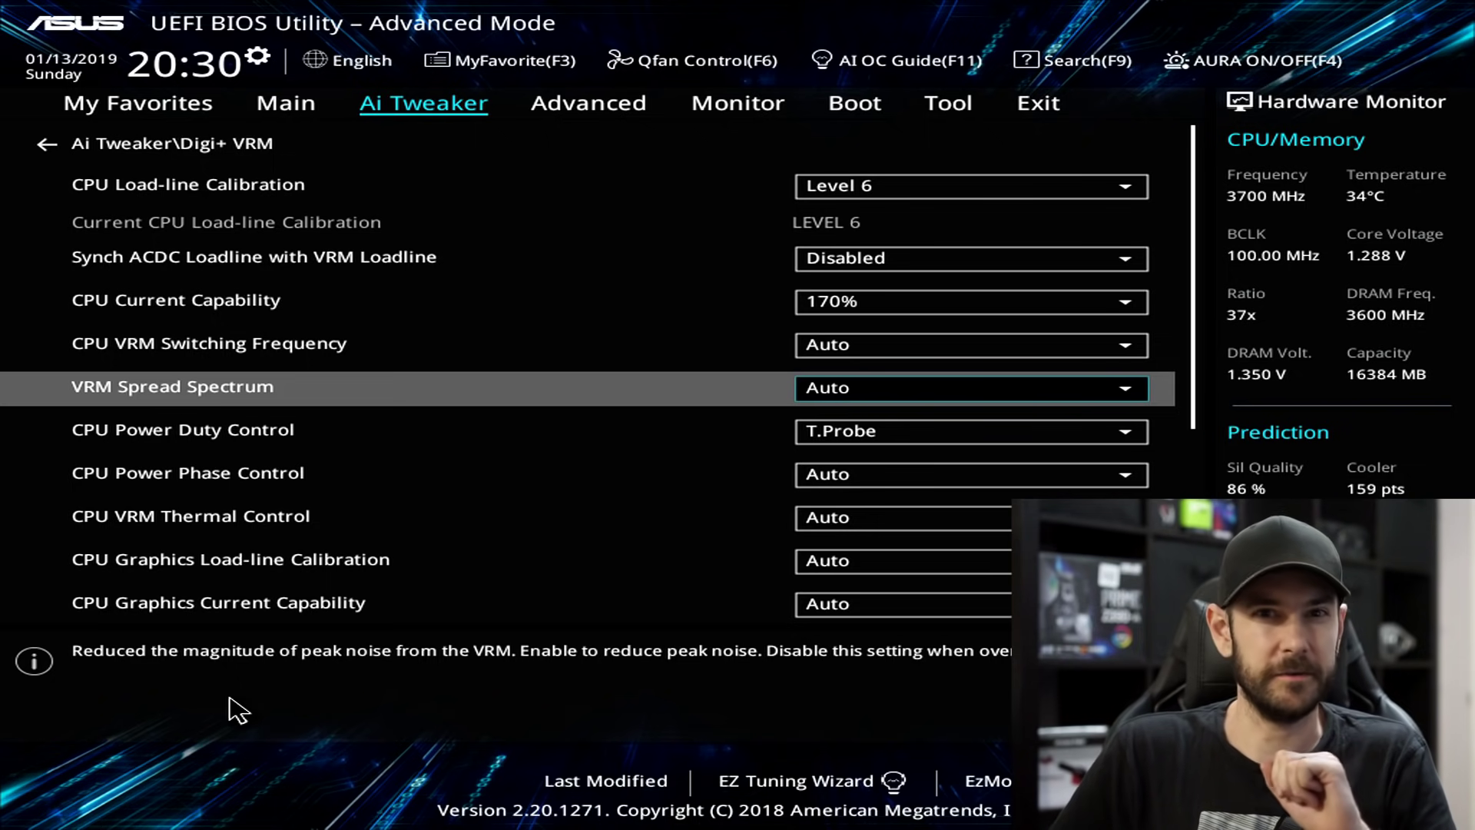
- Set the CPU Power Duty Control to Extreme
key("Down")
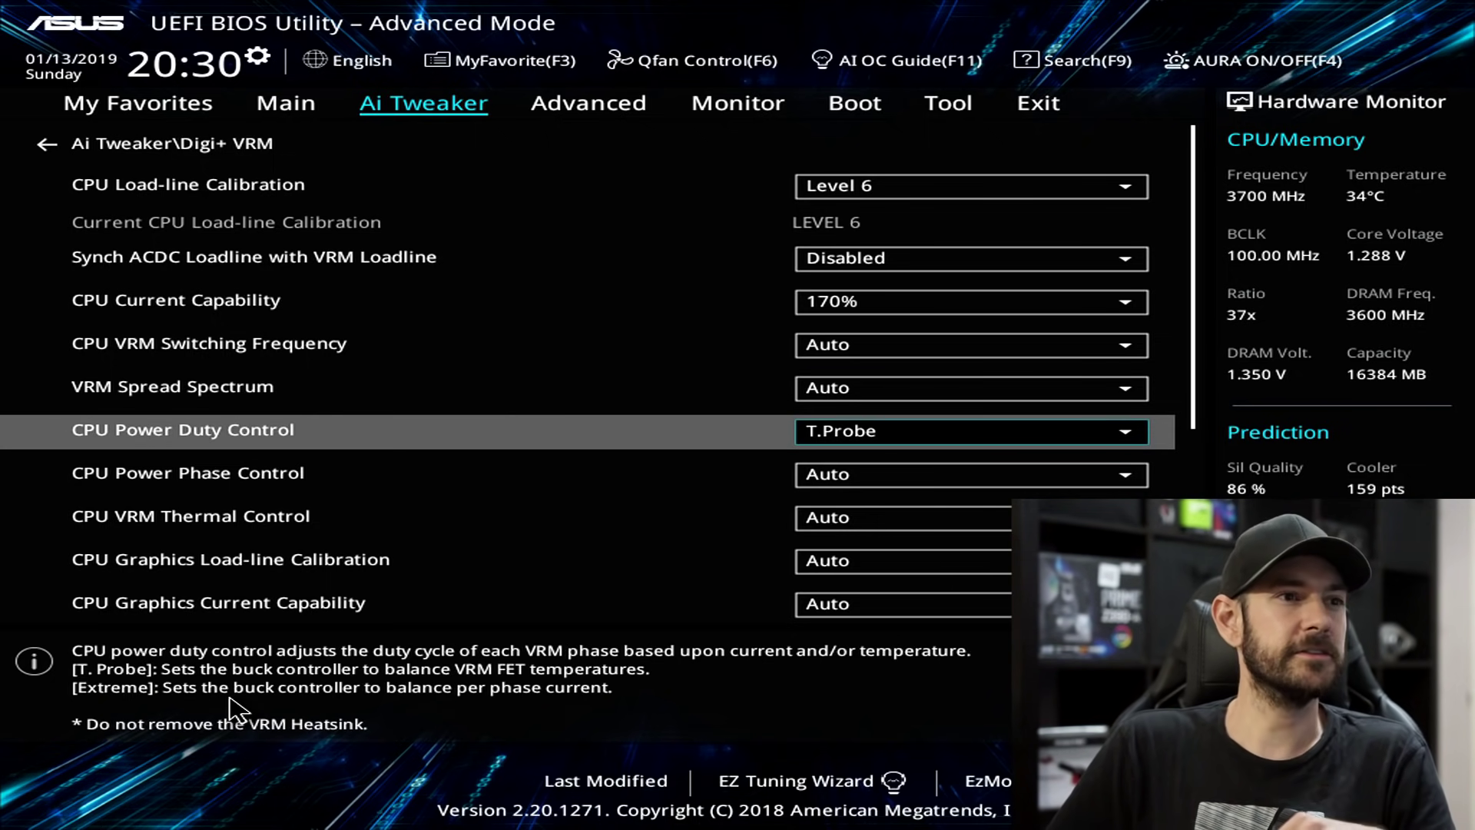
key("Return")
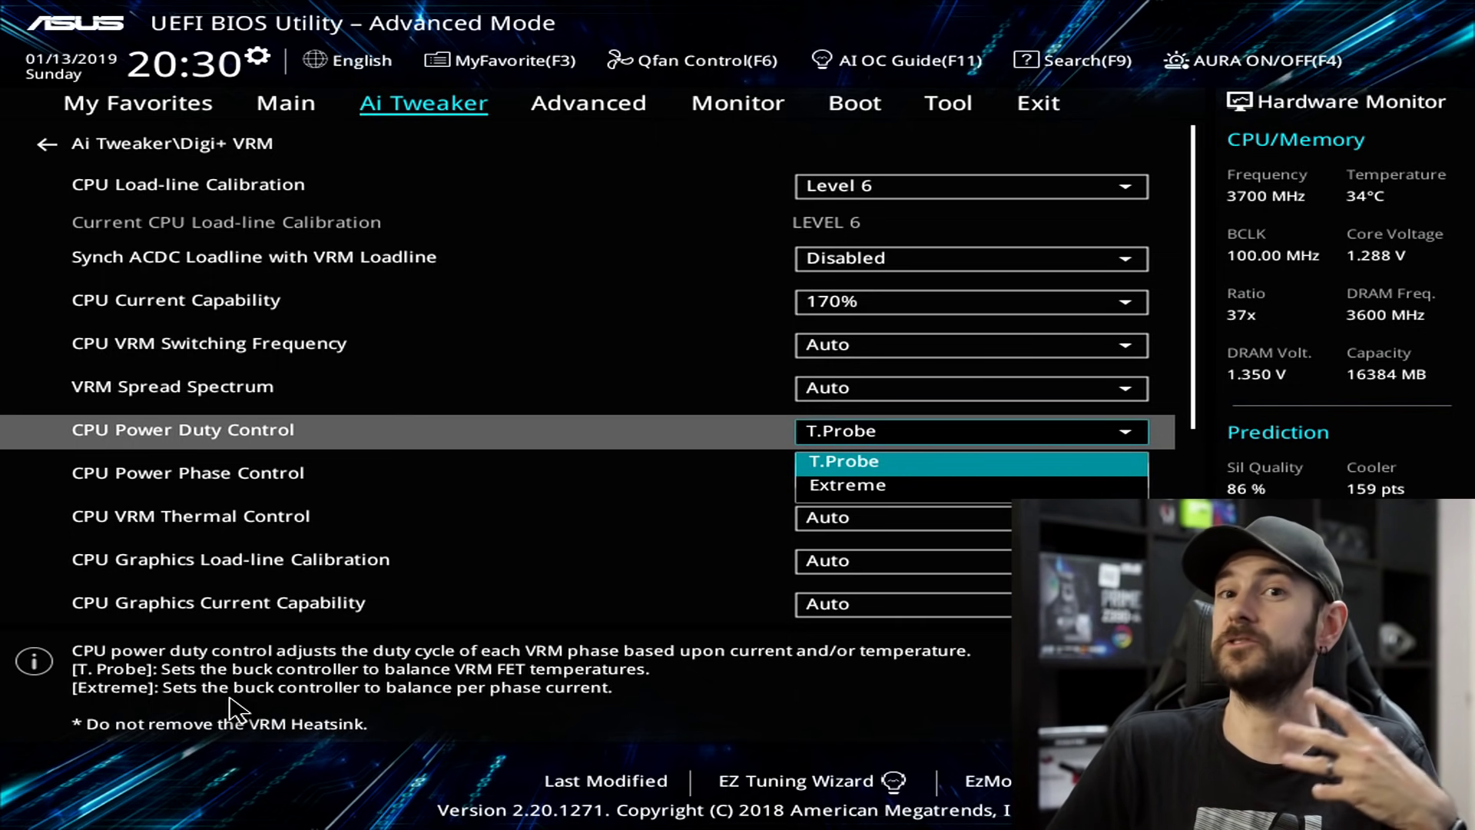
key("Down")
key("Return")
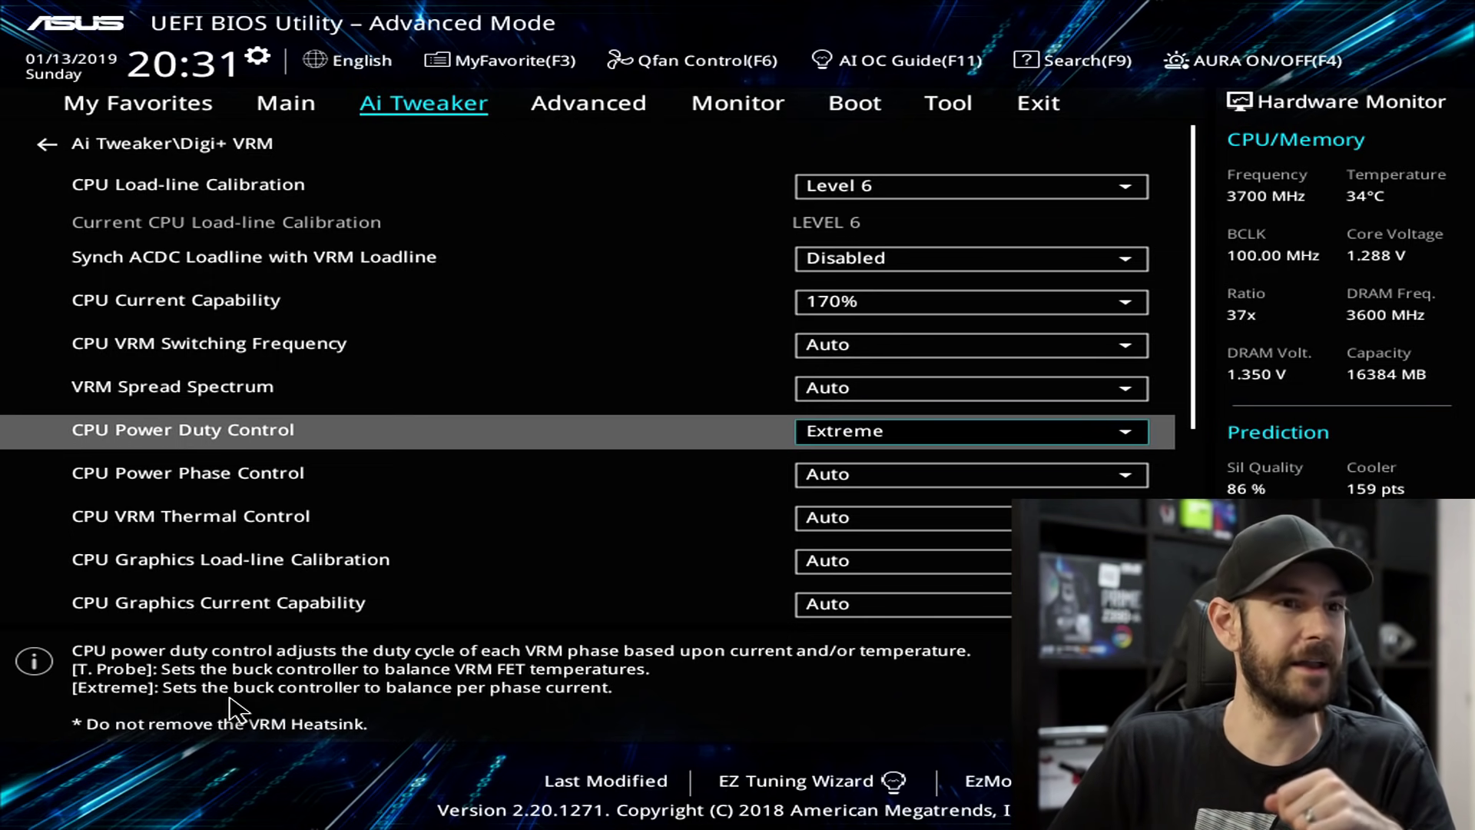
- Return the CPU Power Duty Control to T.Probe
key("Return")
key("Up")
key("Return")
- Examine the available options for CPU Power Phase Control and CPU VRM Thermal Control without changing them
key("Down")
key("Return")
key("Escape")
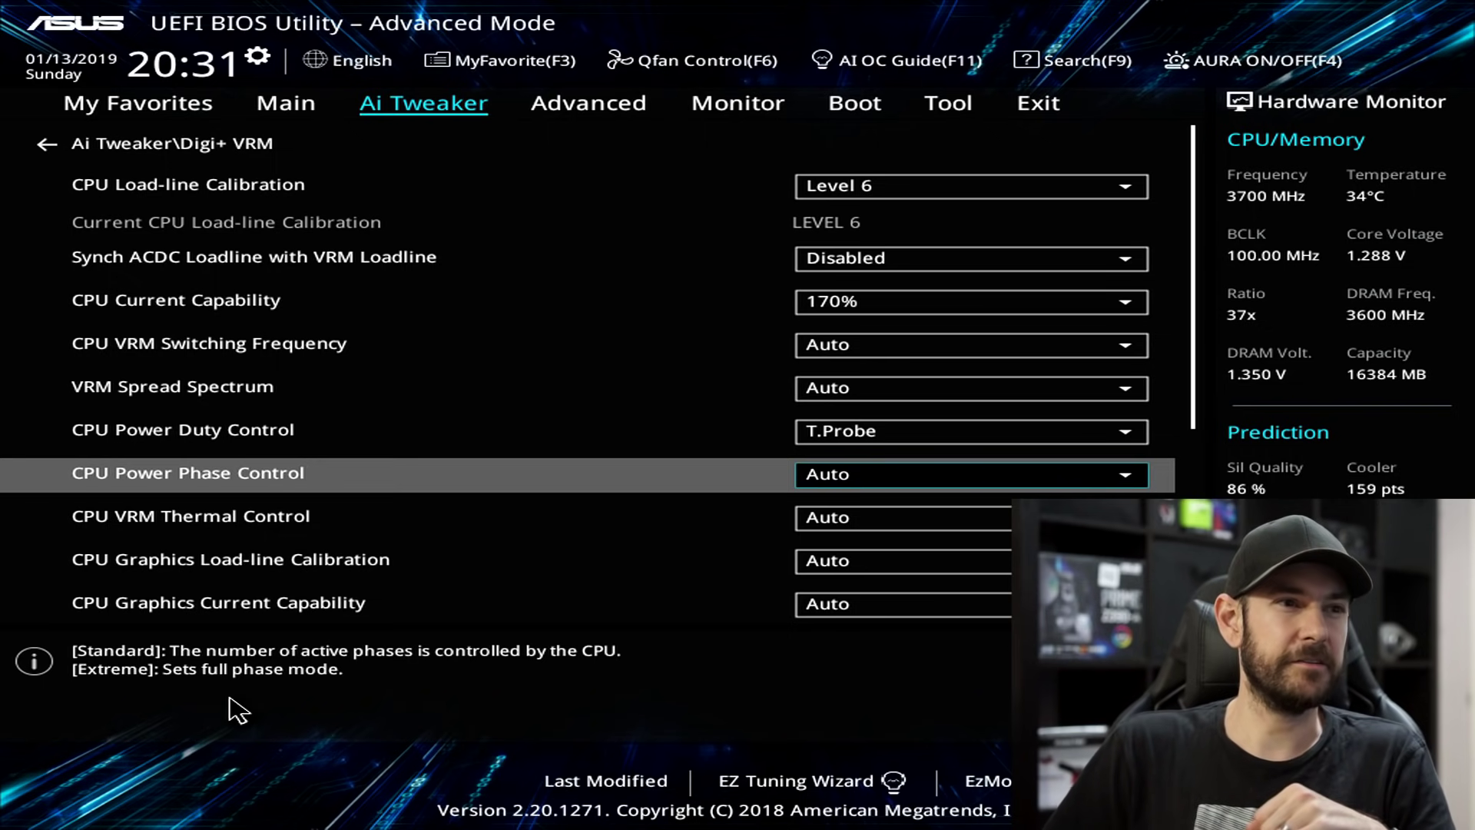
key("Return")
key("Down")
key("Down")
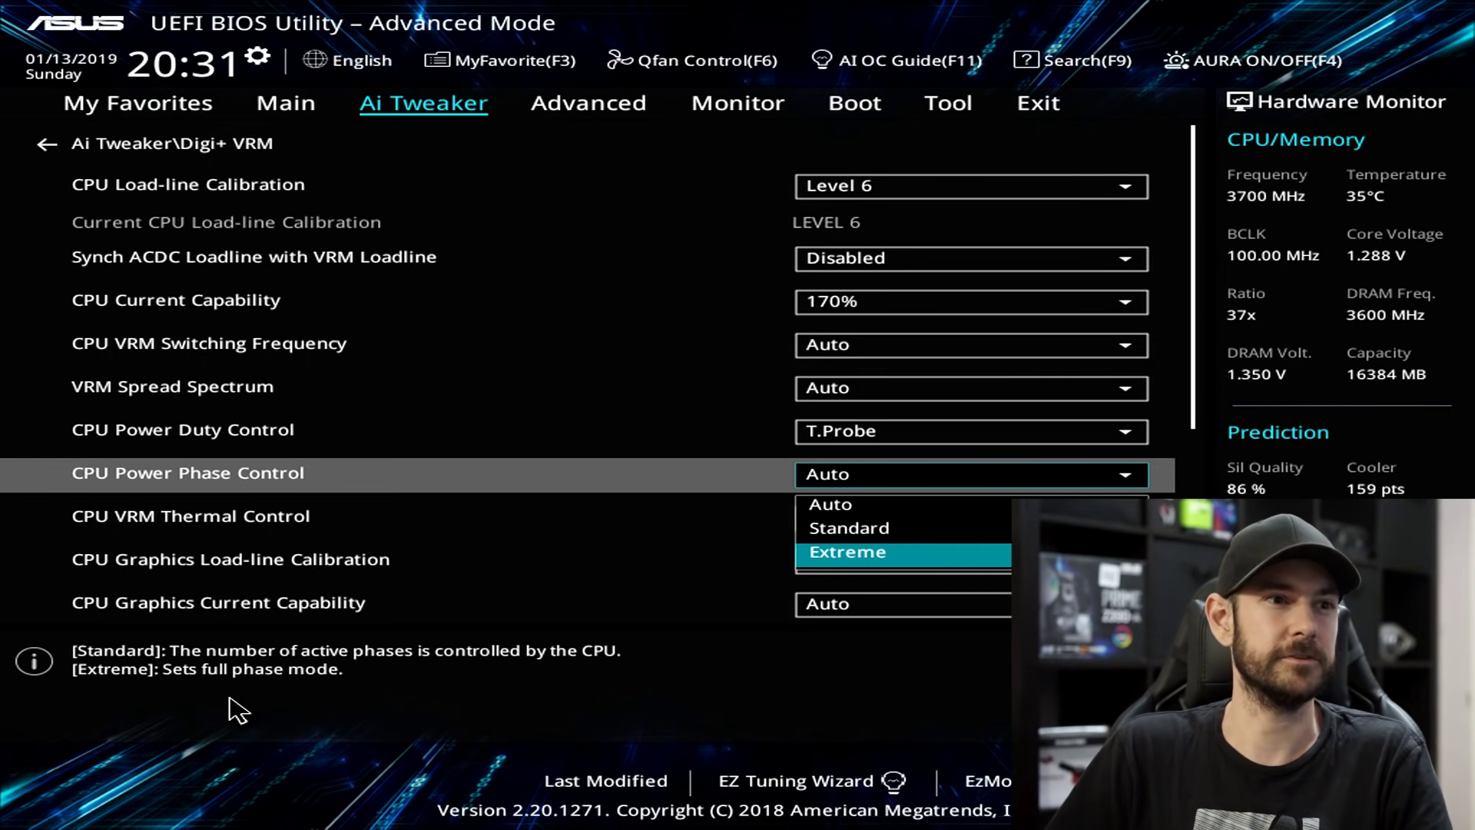
key("Escape")
key("Down")
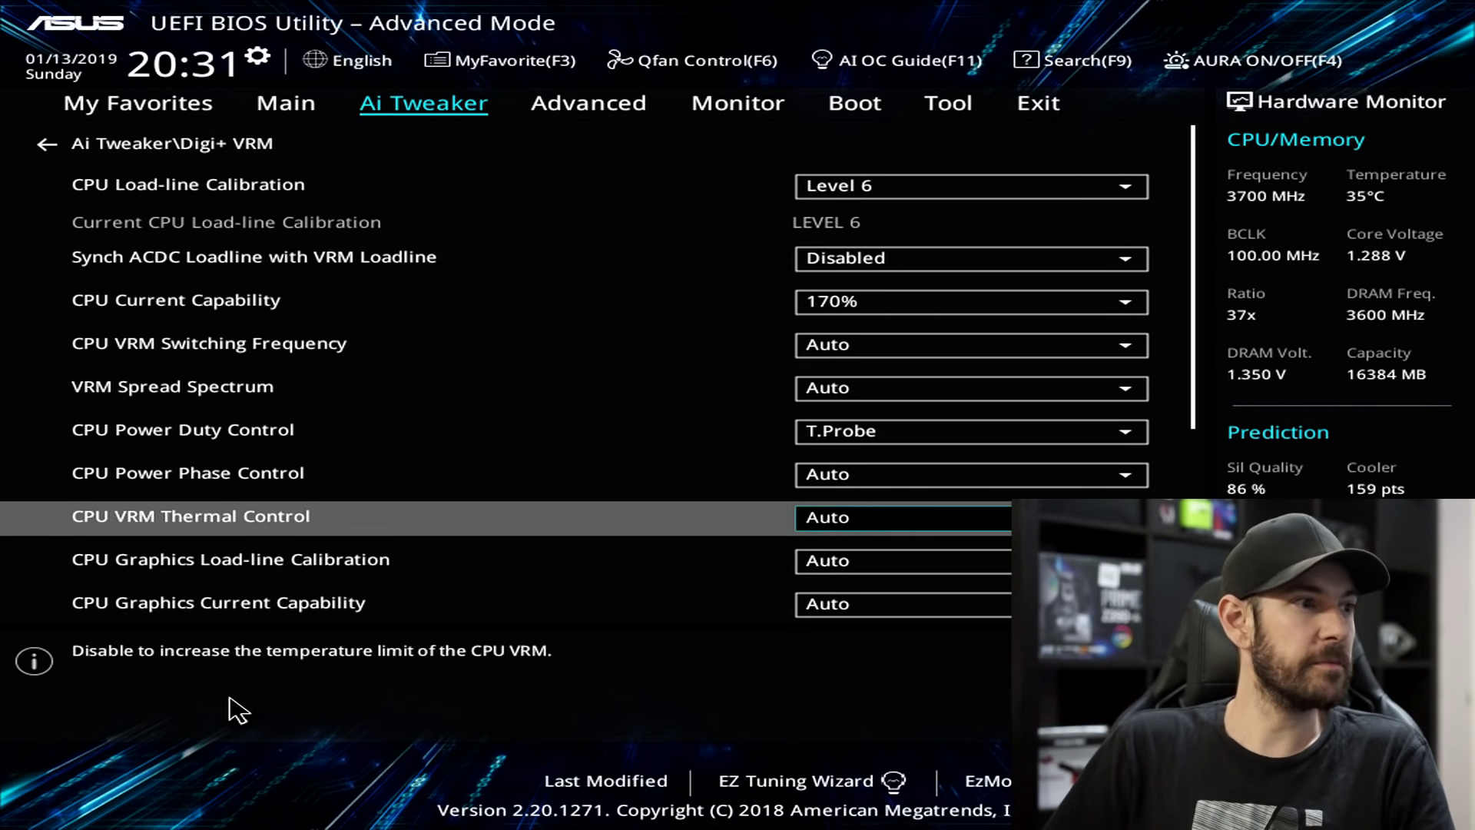
key("Return")
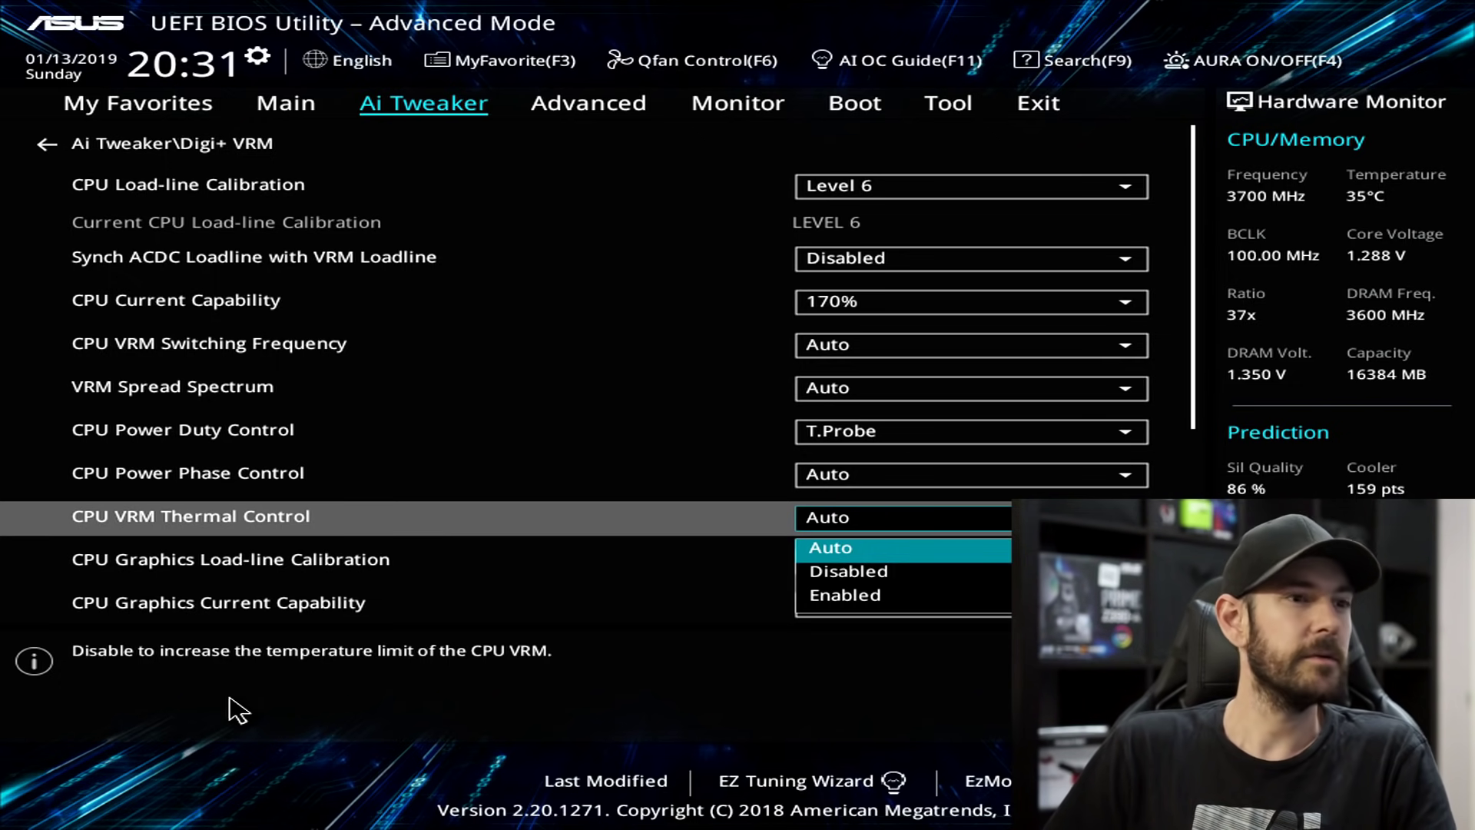
key("Escape")
- Examine the CPU Graphics load-line, current capability and switching frequency settings and the Boot Voltages entries in Digi+ VRM
key("Down")
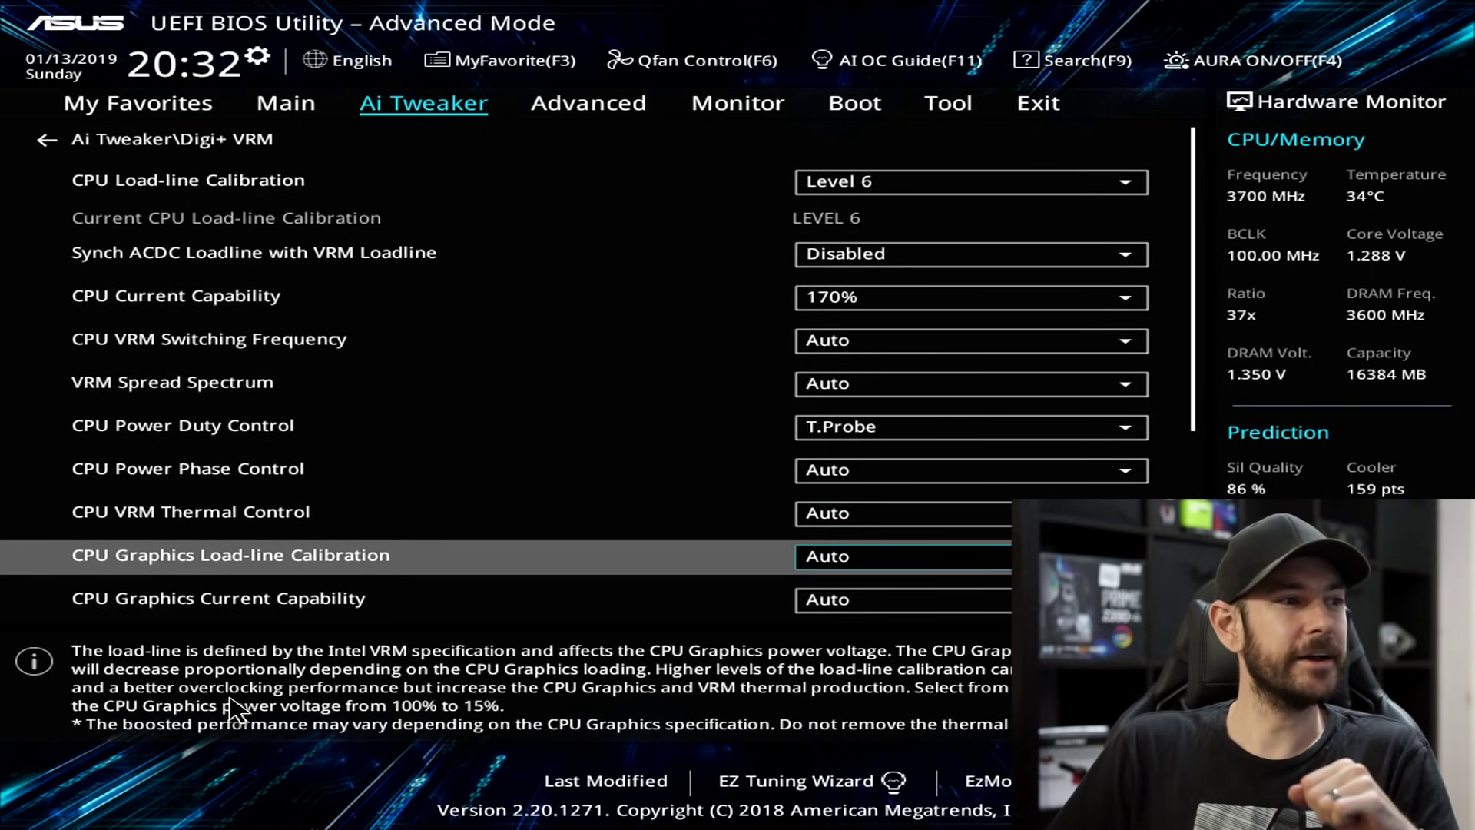
key("Down")
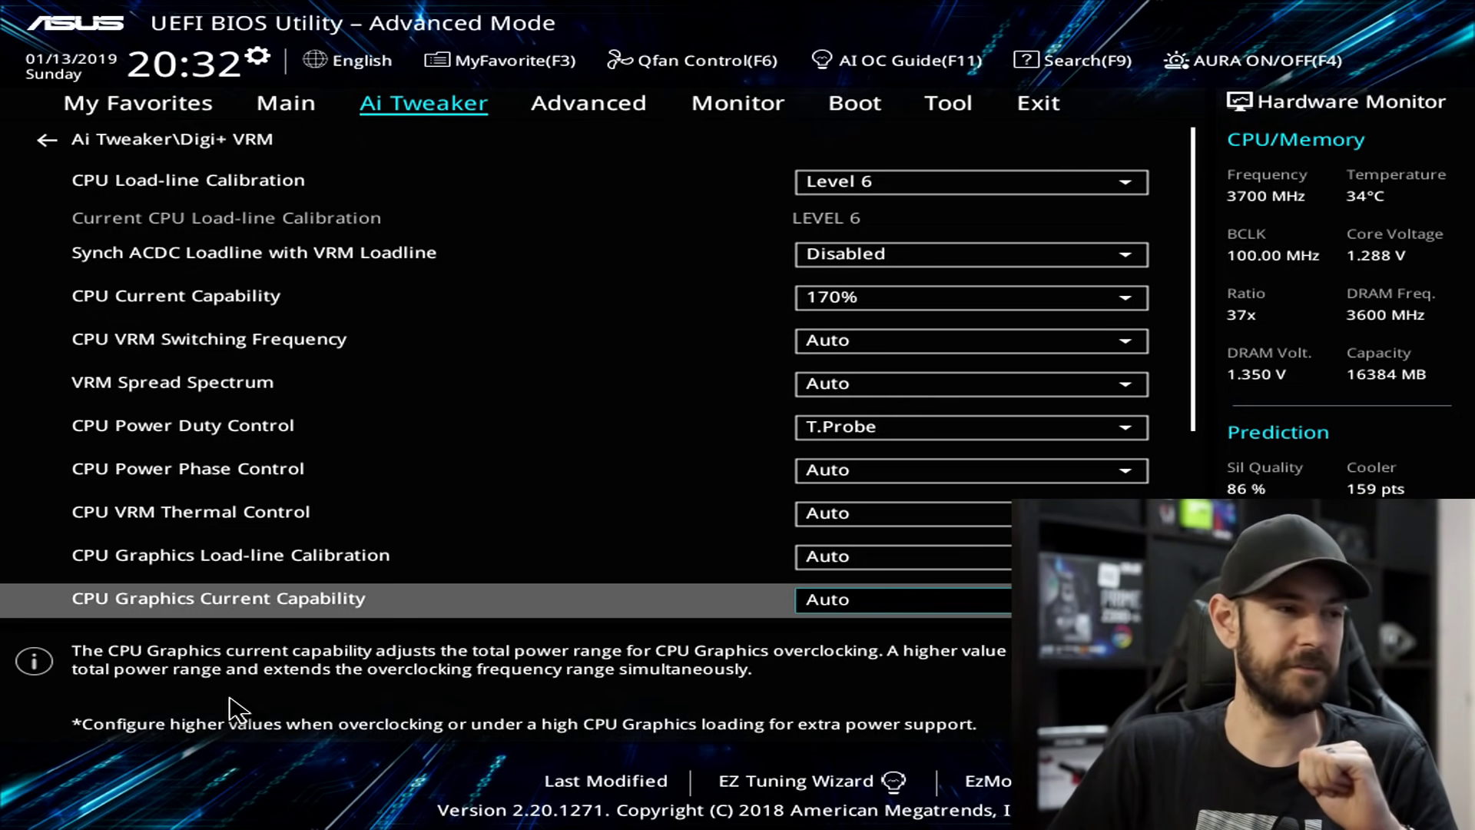
key("Down")
key("Down")
key("Up")
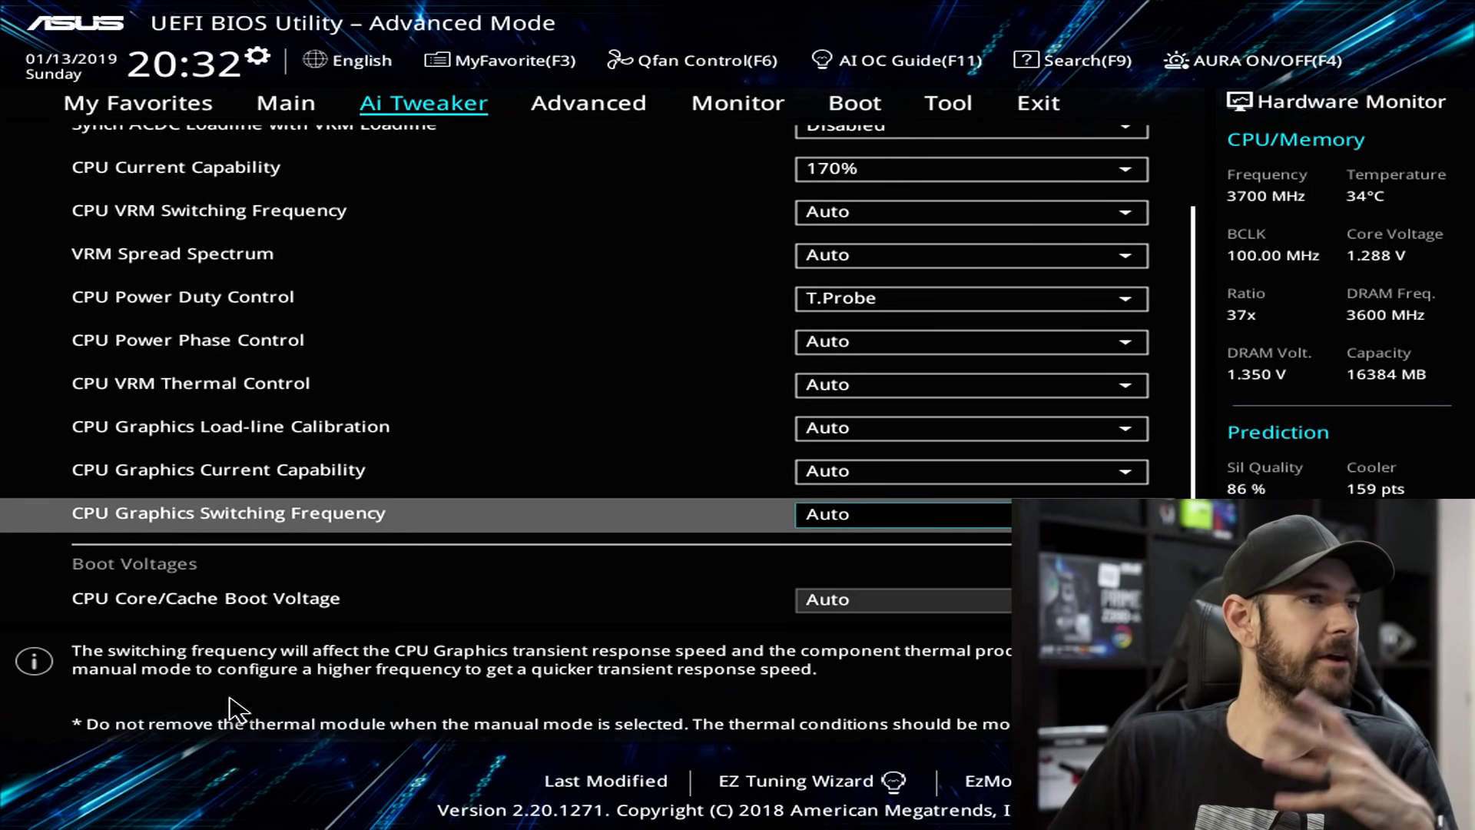
key("Down")
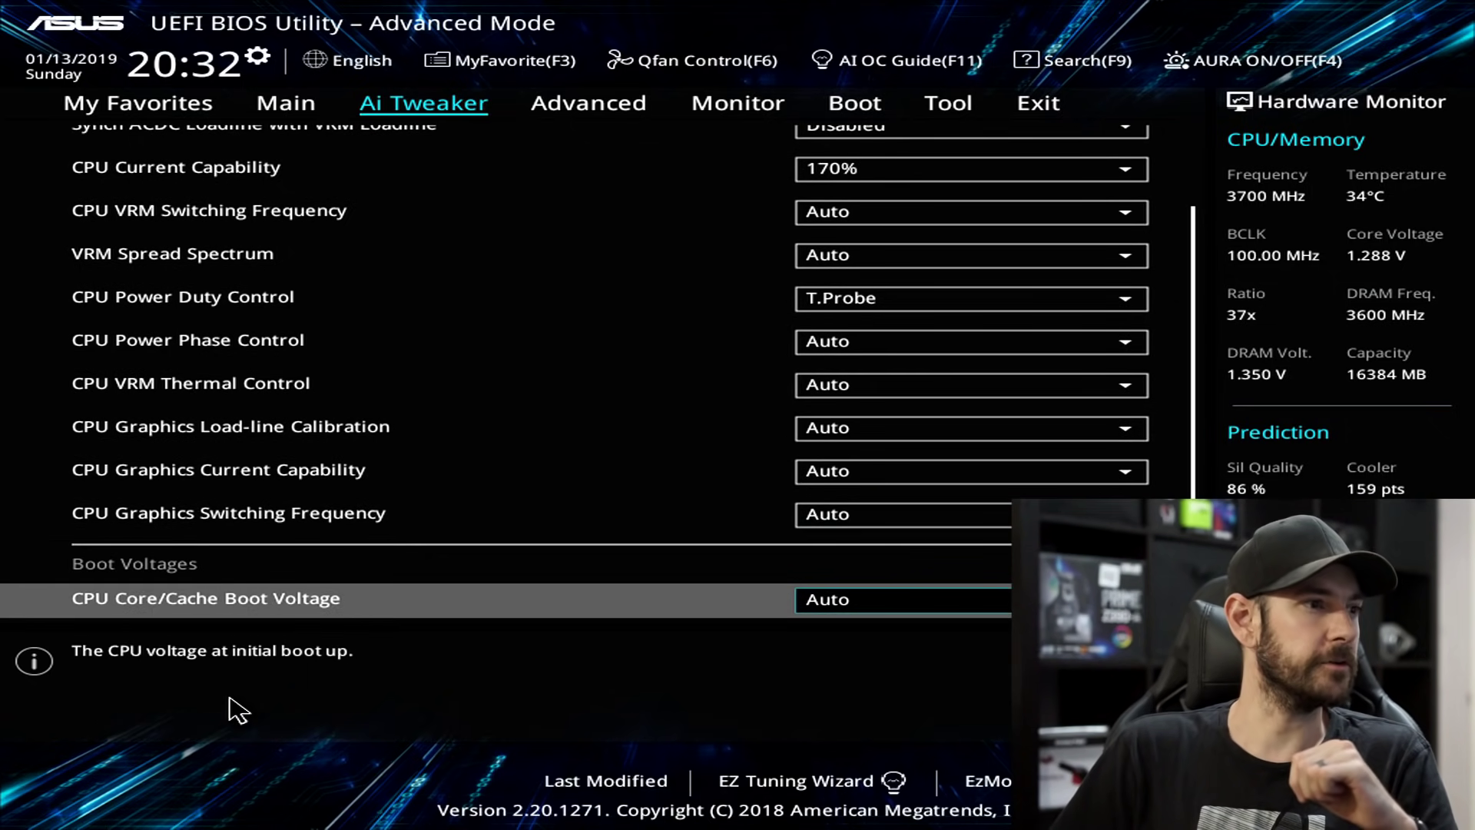
key("Up")
key("Down")
key("Down")
key("Down")
key("Down")
key("Down")
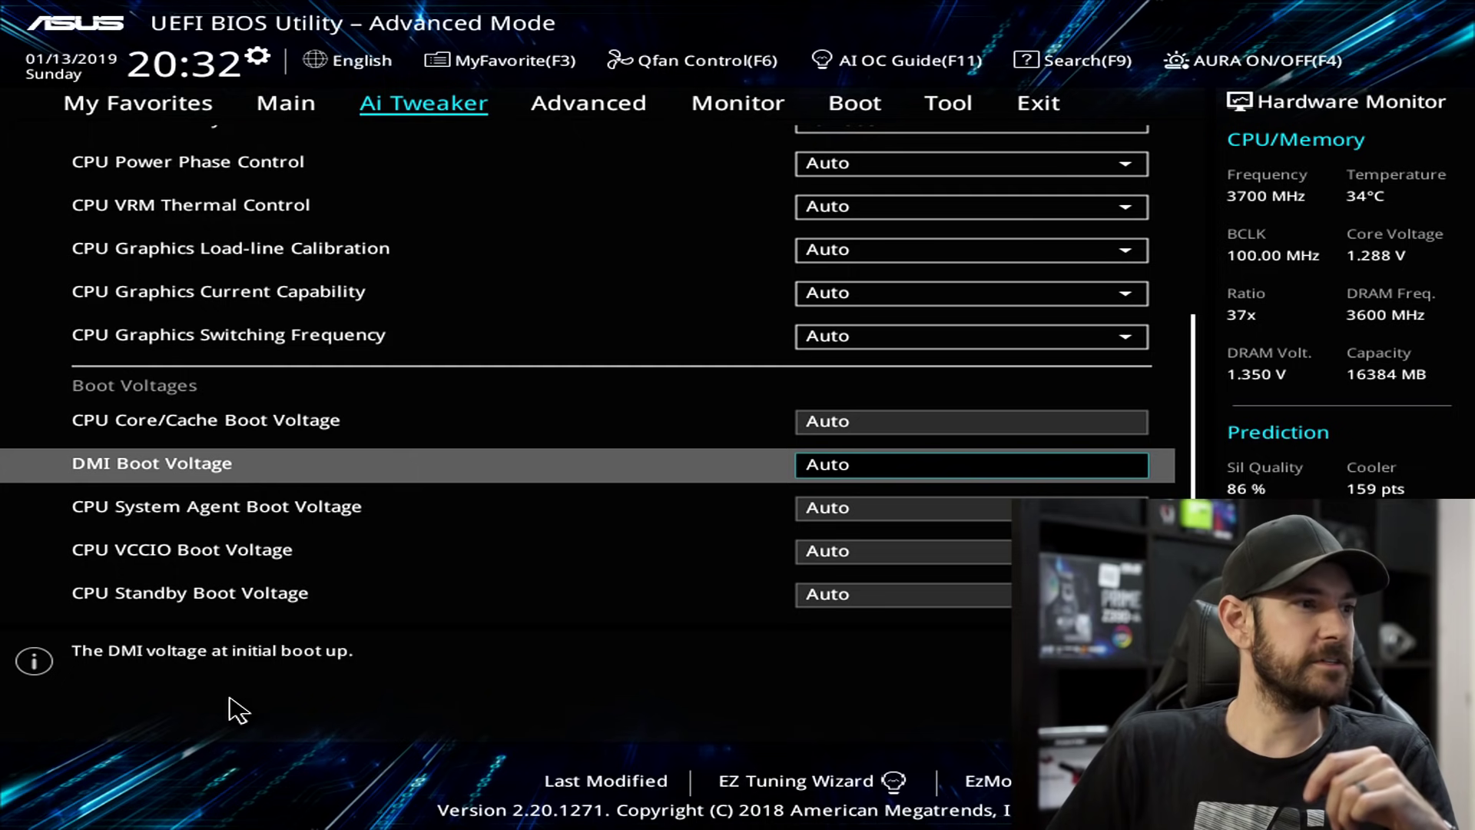
key("Up")
key("Up")
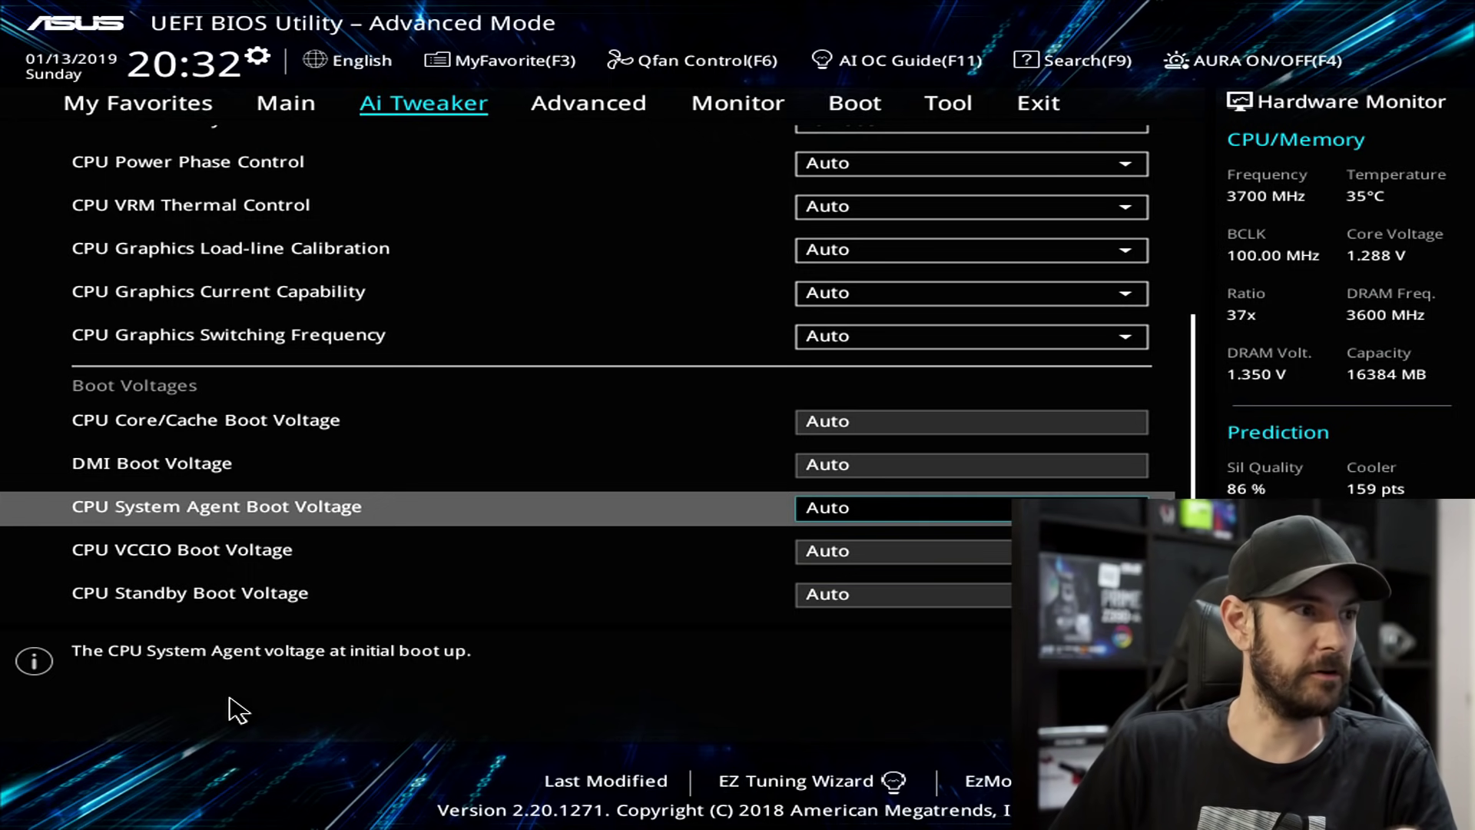
key("Up")
key("Up")
key("Up")
key("Up")
key("Up")
key("Up")
key("Up")
- Leave the Digi+ VRM settings and open Internal CPU Power Management
key("Escape")
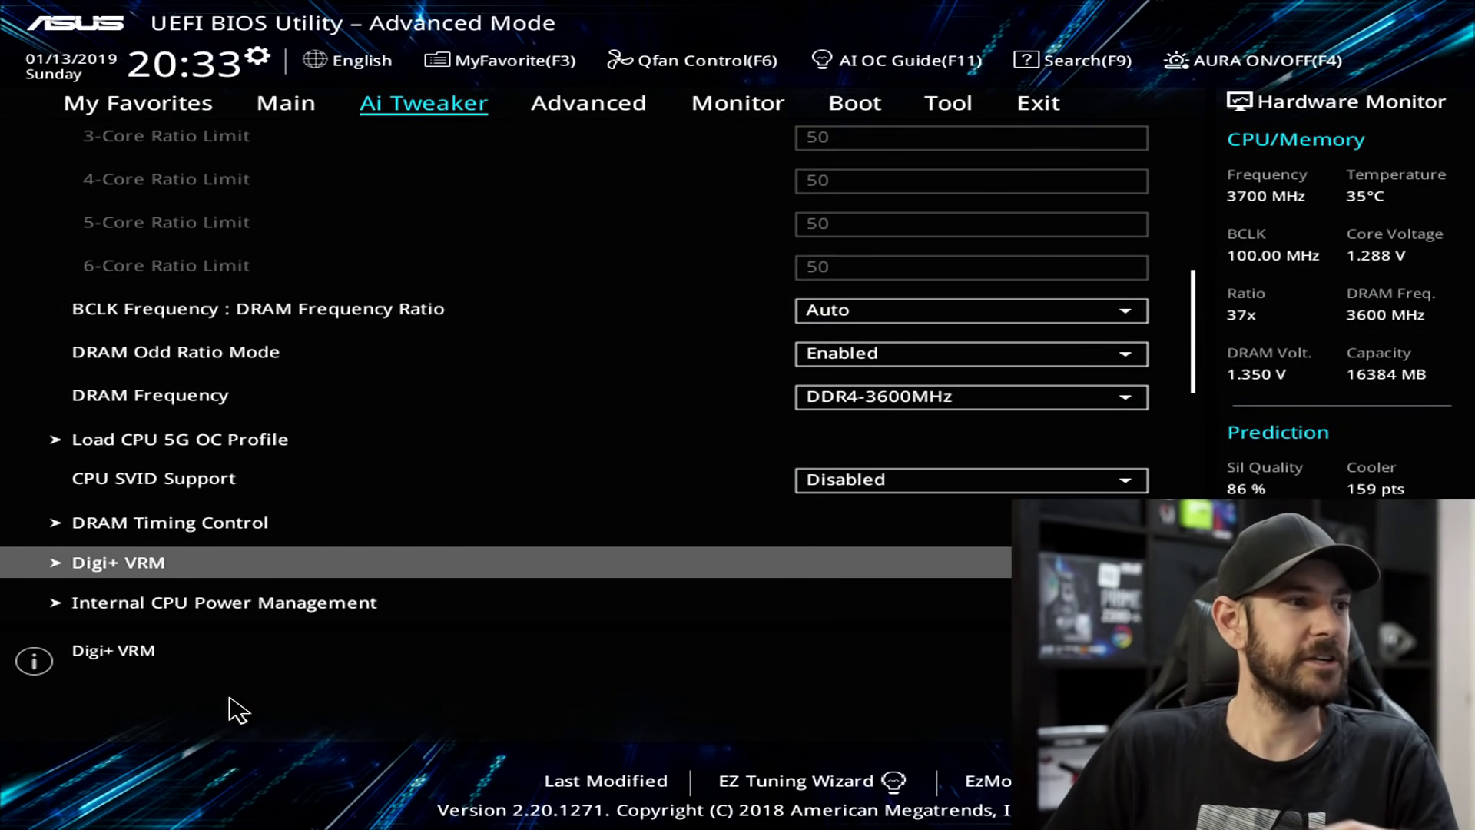
key("Down")
key("Return")
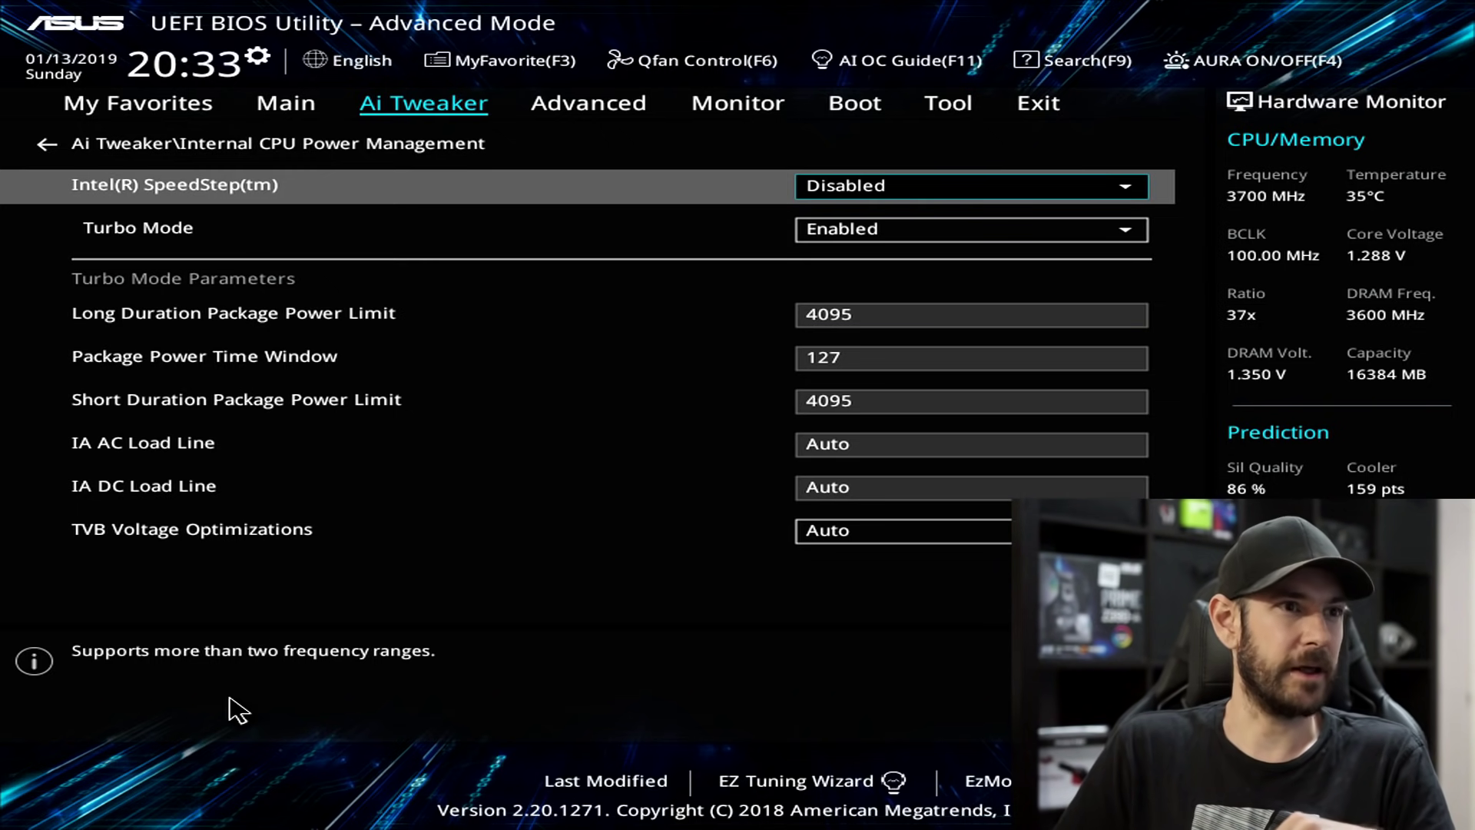
- Set the Long Duration Package Power Limit to its maximum of 4095
key("Down")
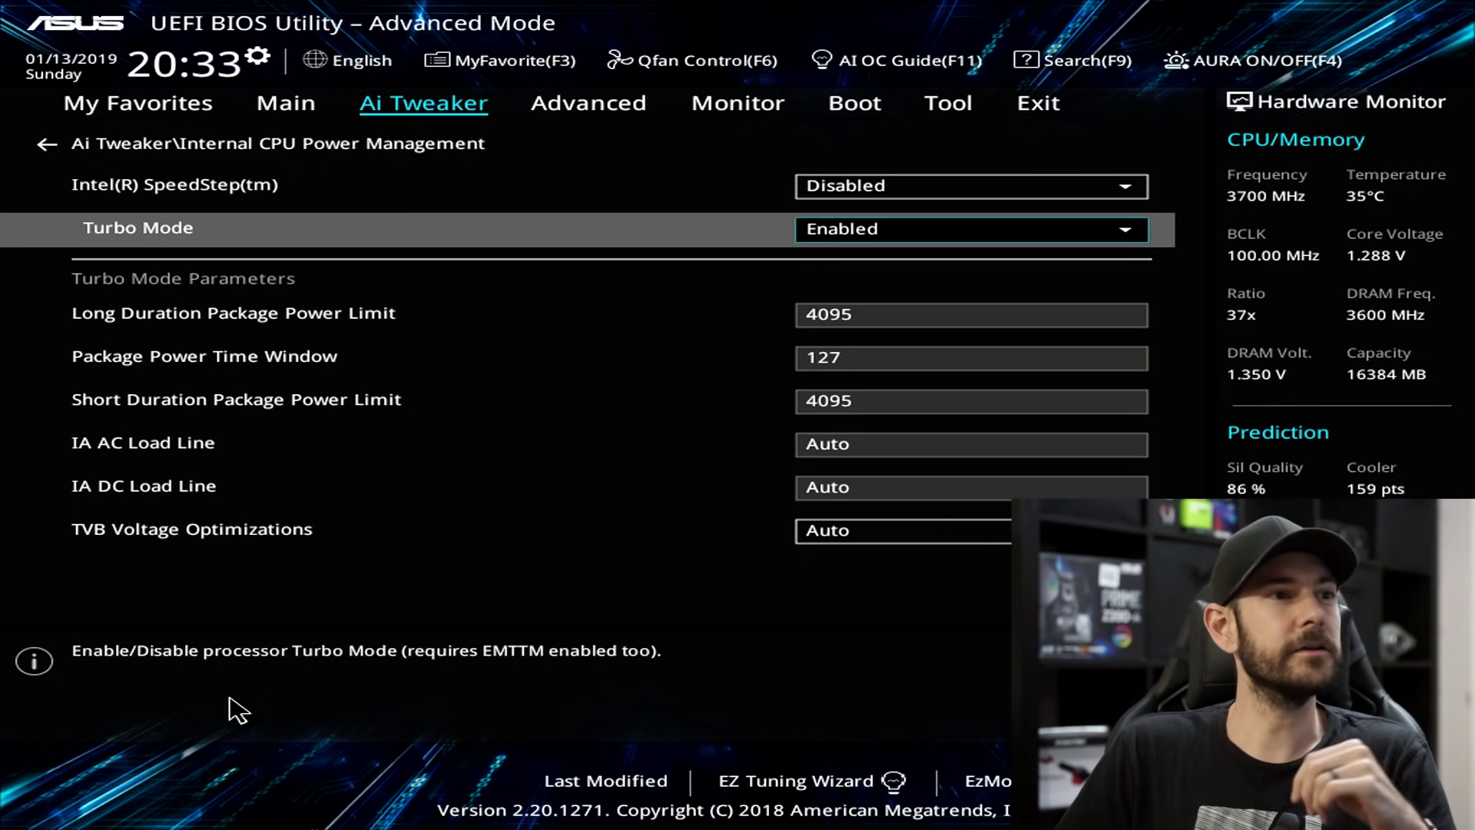
key("Down")
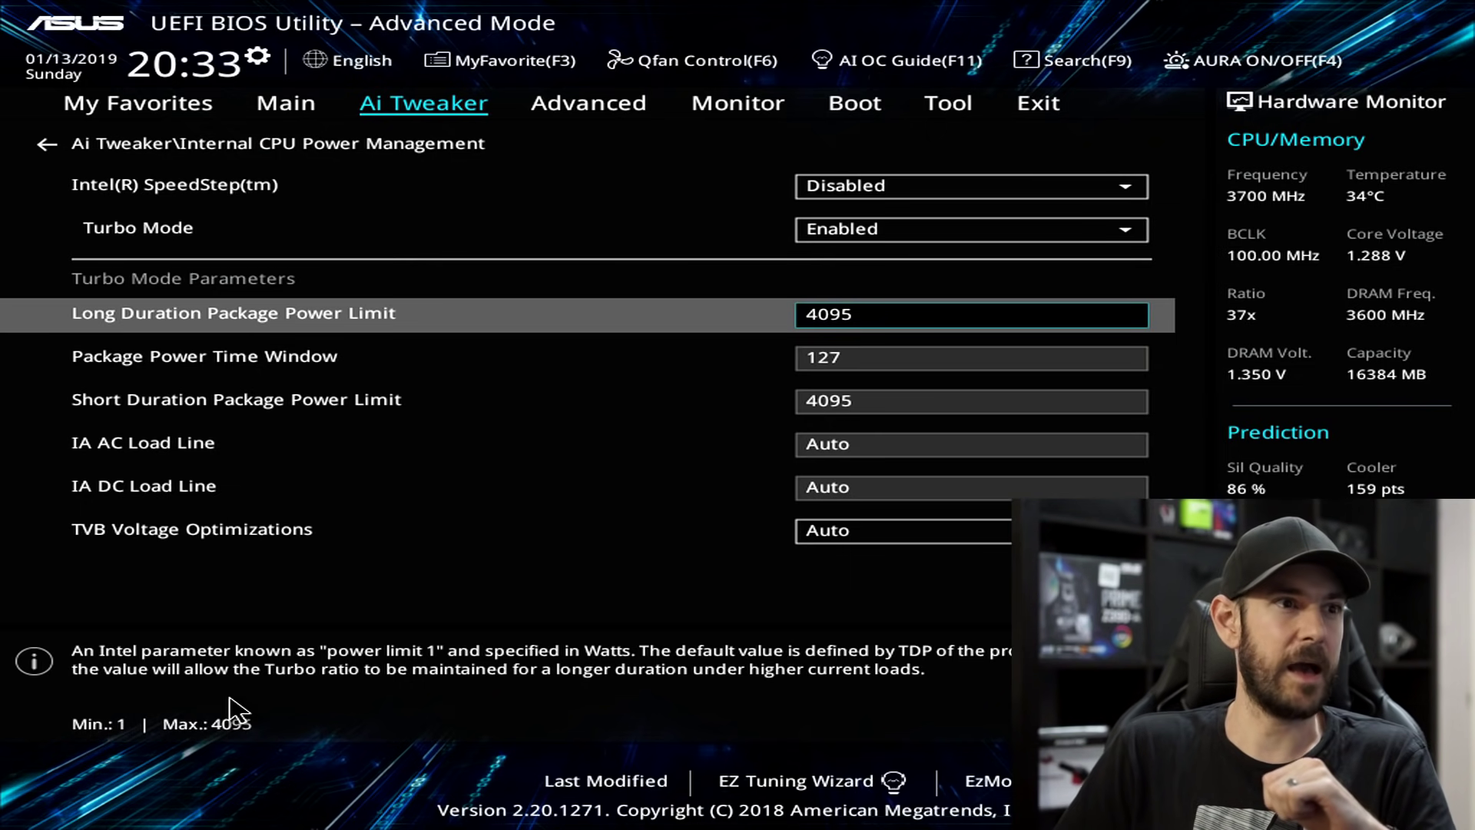
type("999999")
key("Down")
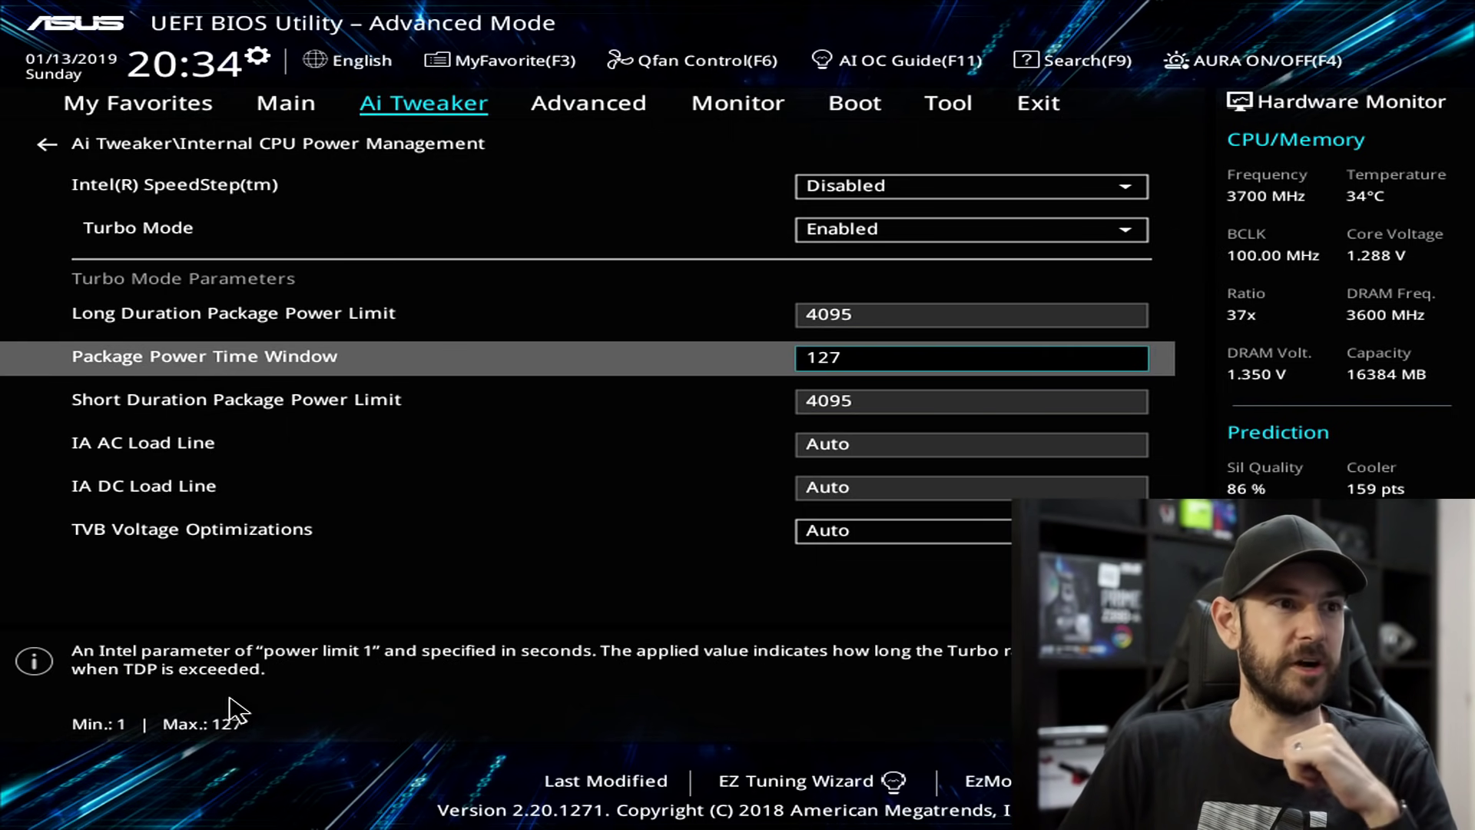
key("Up")
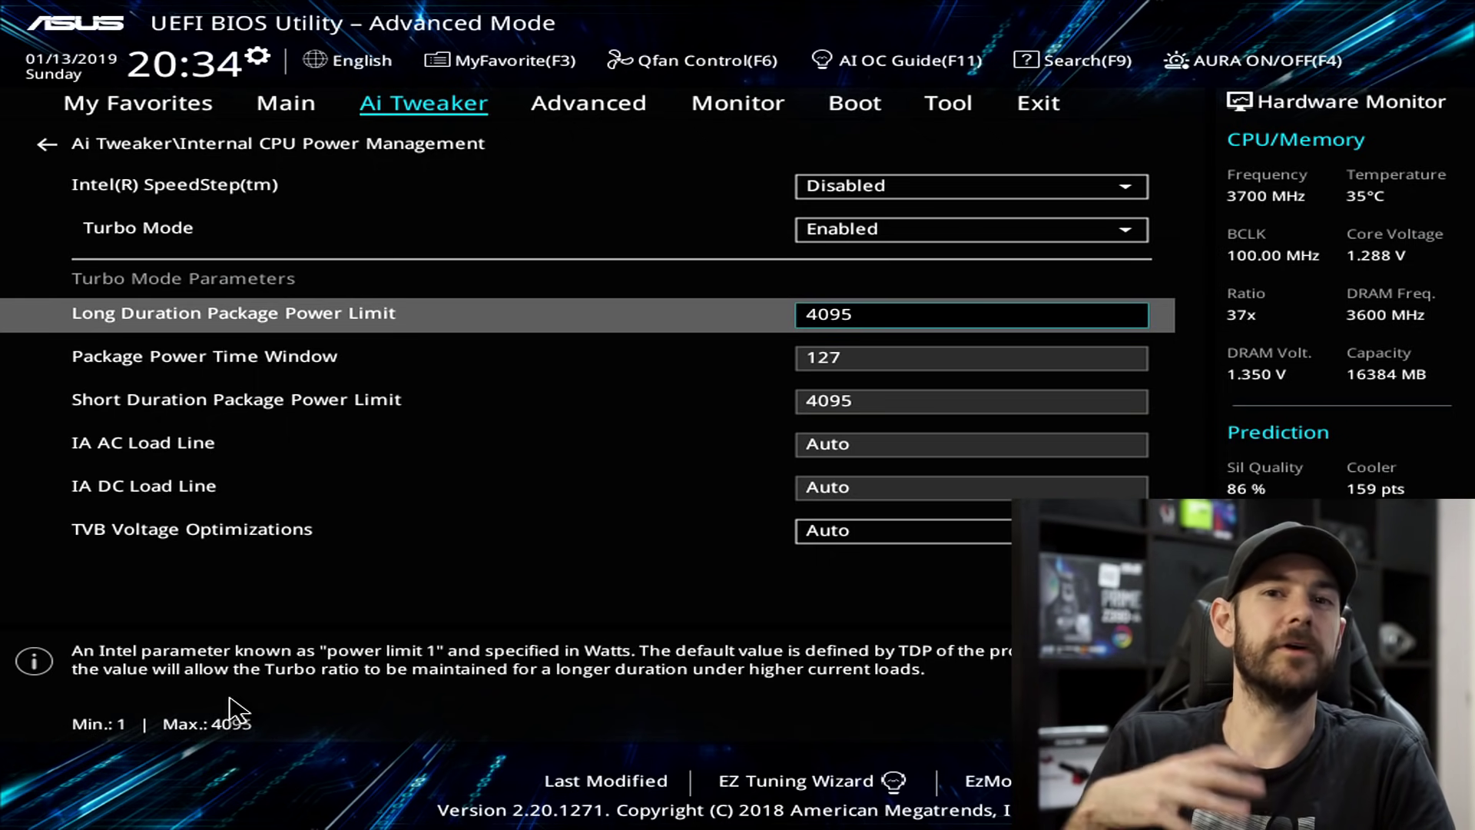
- Set the Package Power Time Window to its maximum of 127
key("Down")
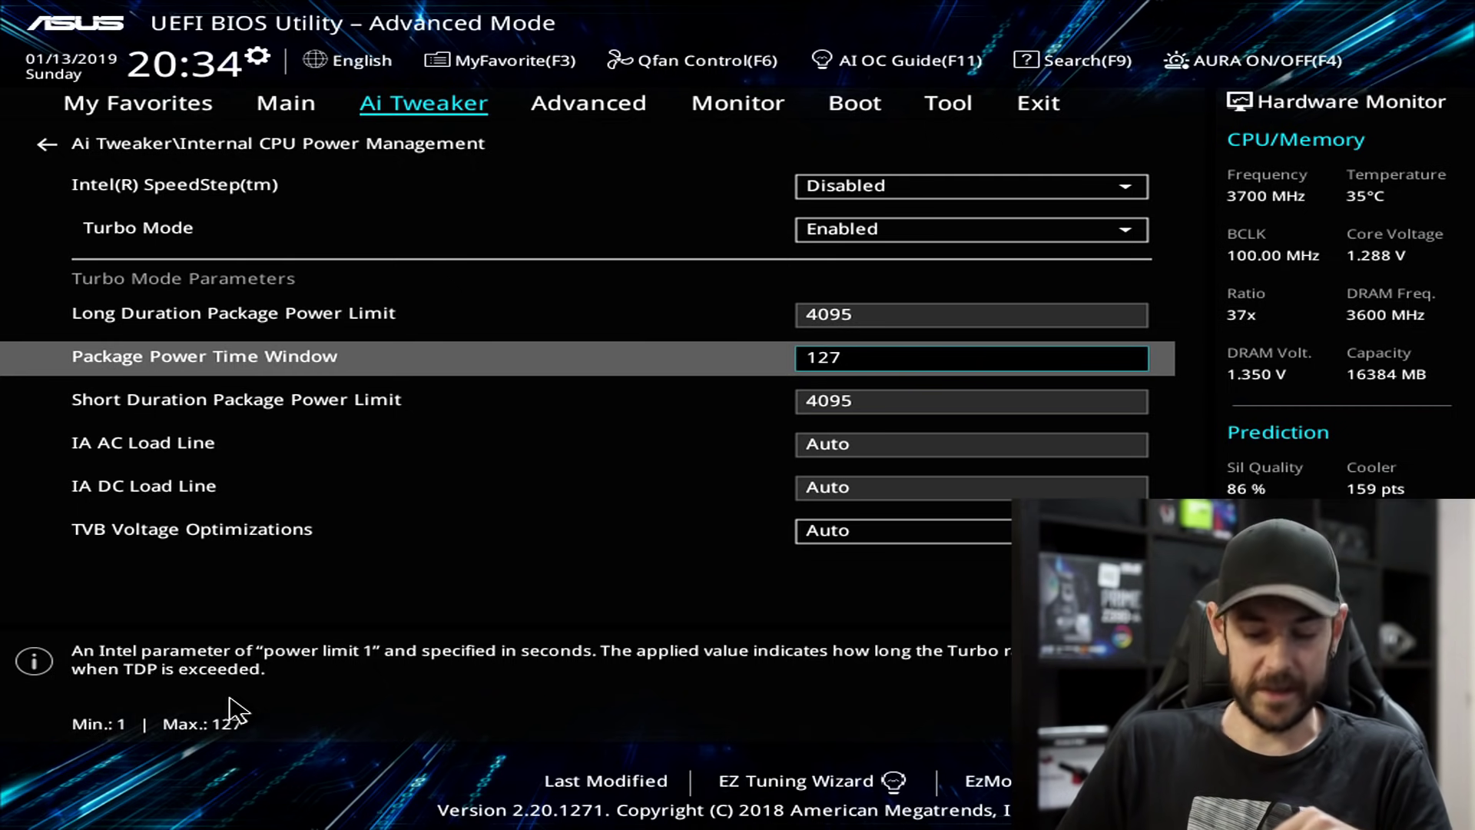
type("9999")
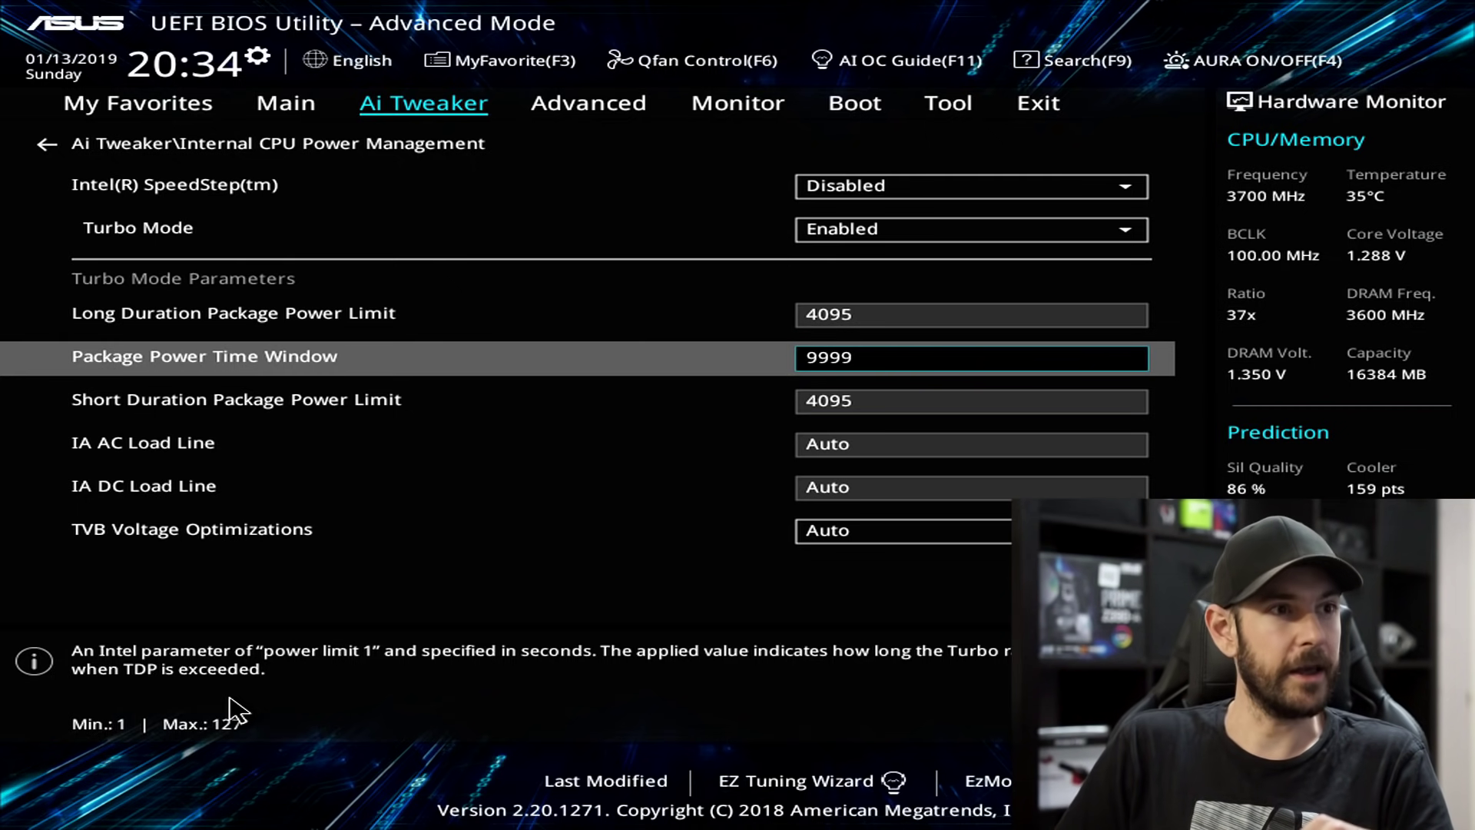
key("Down")
key("Up")
key("Down")
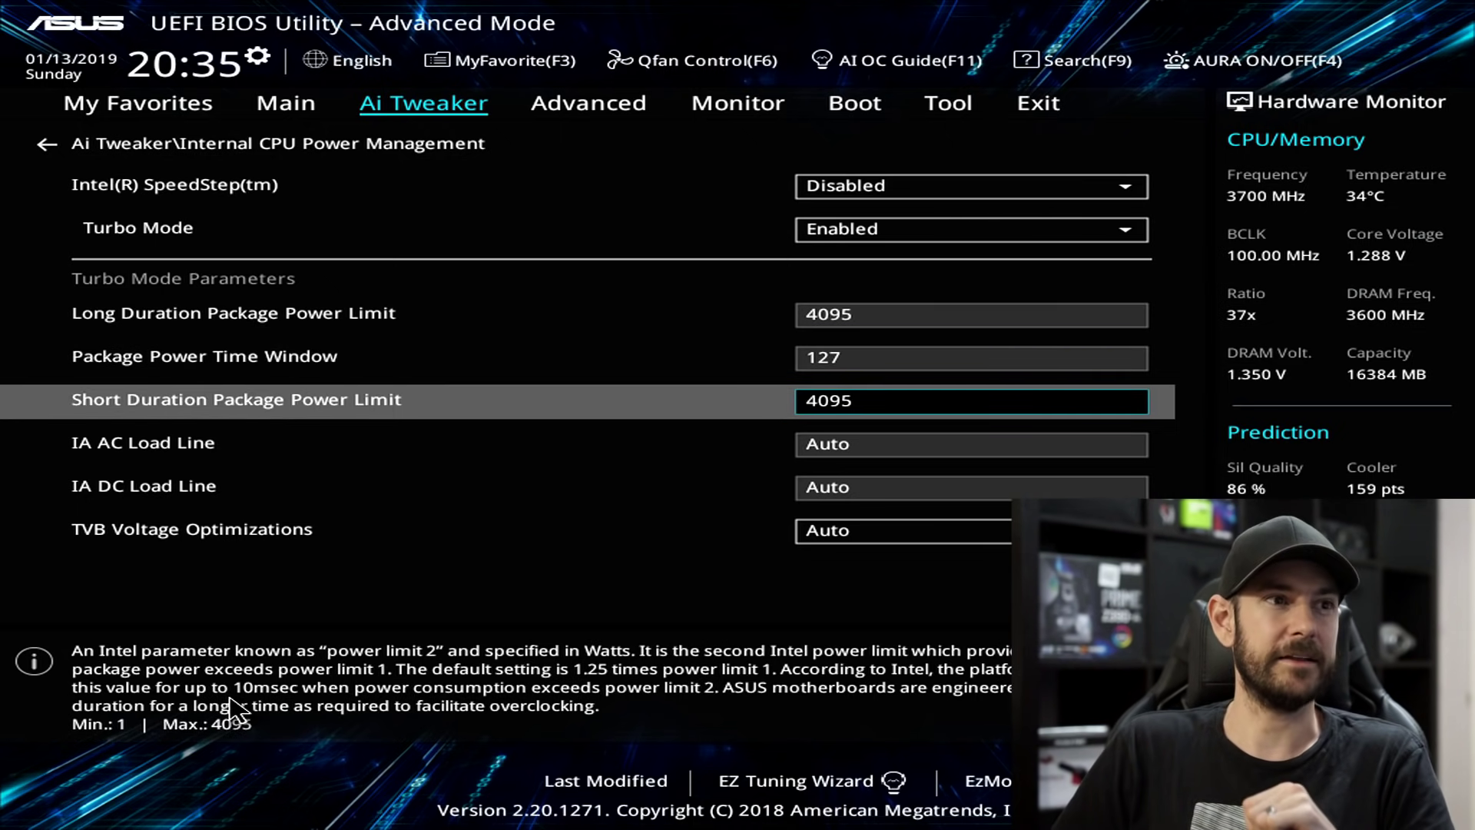
- Examine the IA AC and DC Load Line and TVB Voltage Optimizations settings without changing them
key("Down")
key("Down")
key("Down")
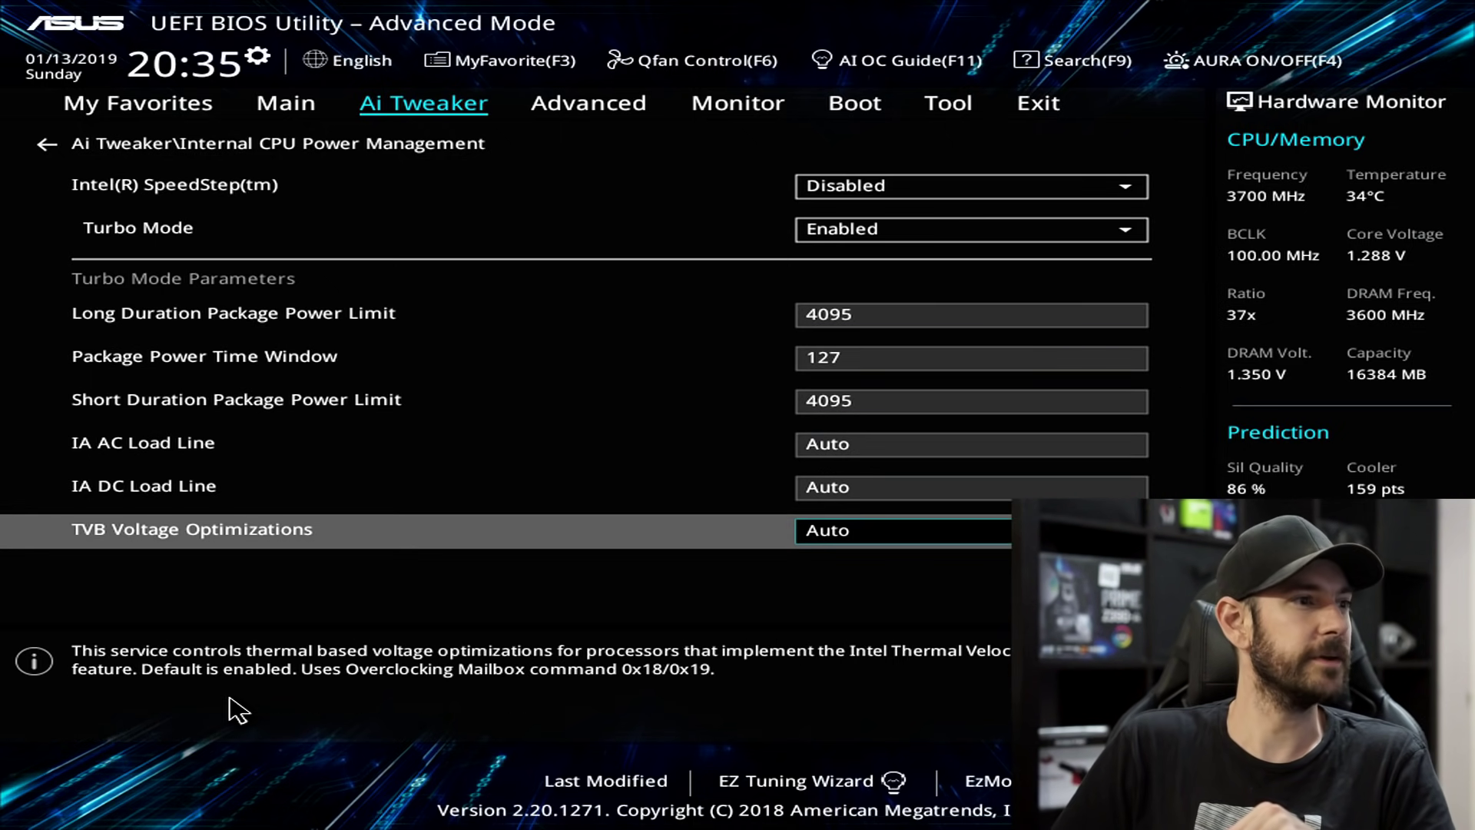
key("Up")
key("Up")
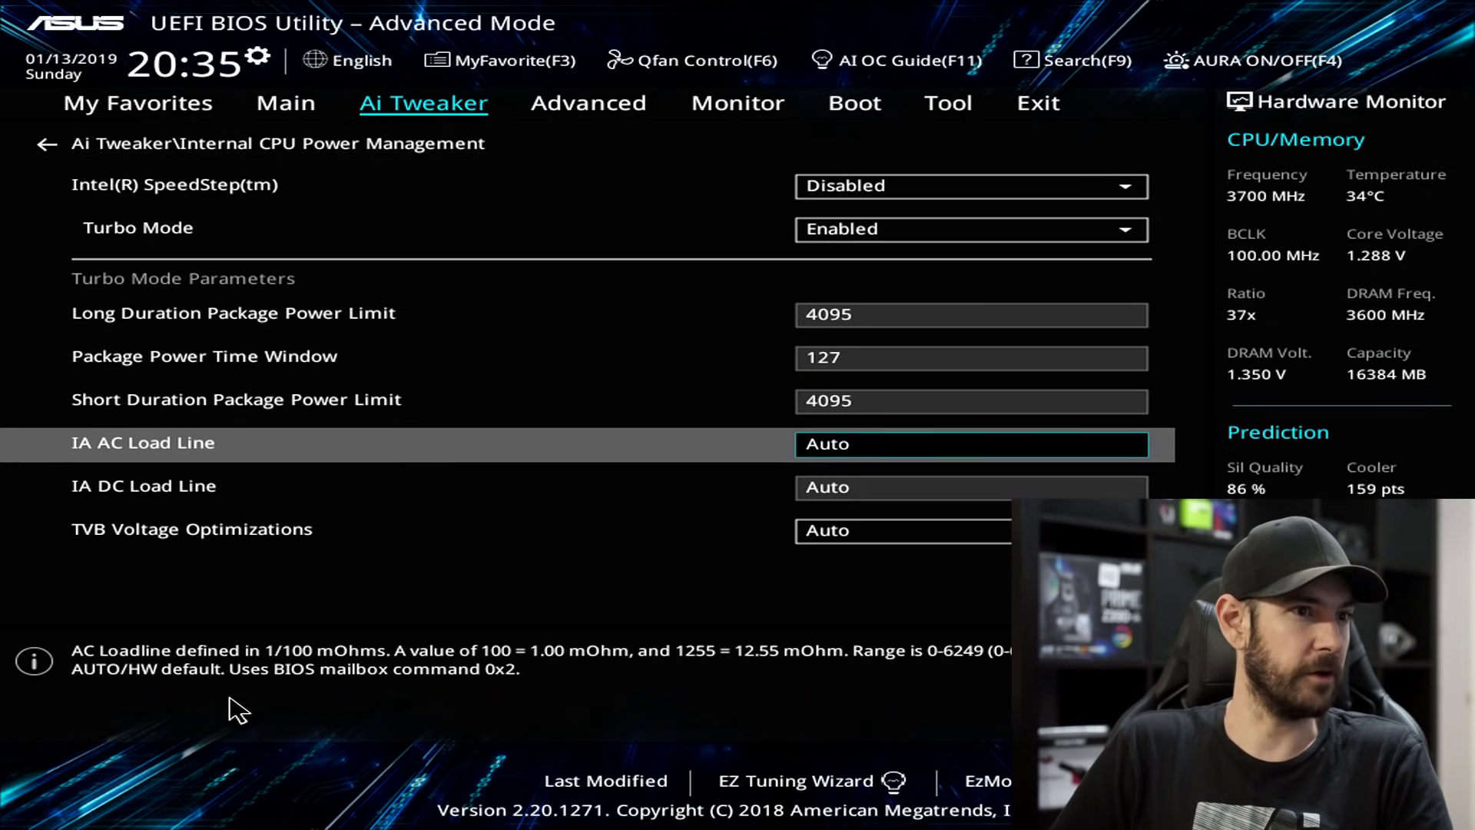
key("Down")
key("Down")
- Leave Internal CPU Power Management and look over the BCLK and voltage entries in Tweaker's Paradise
key("Escape")
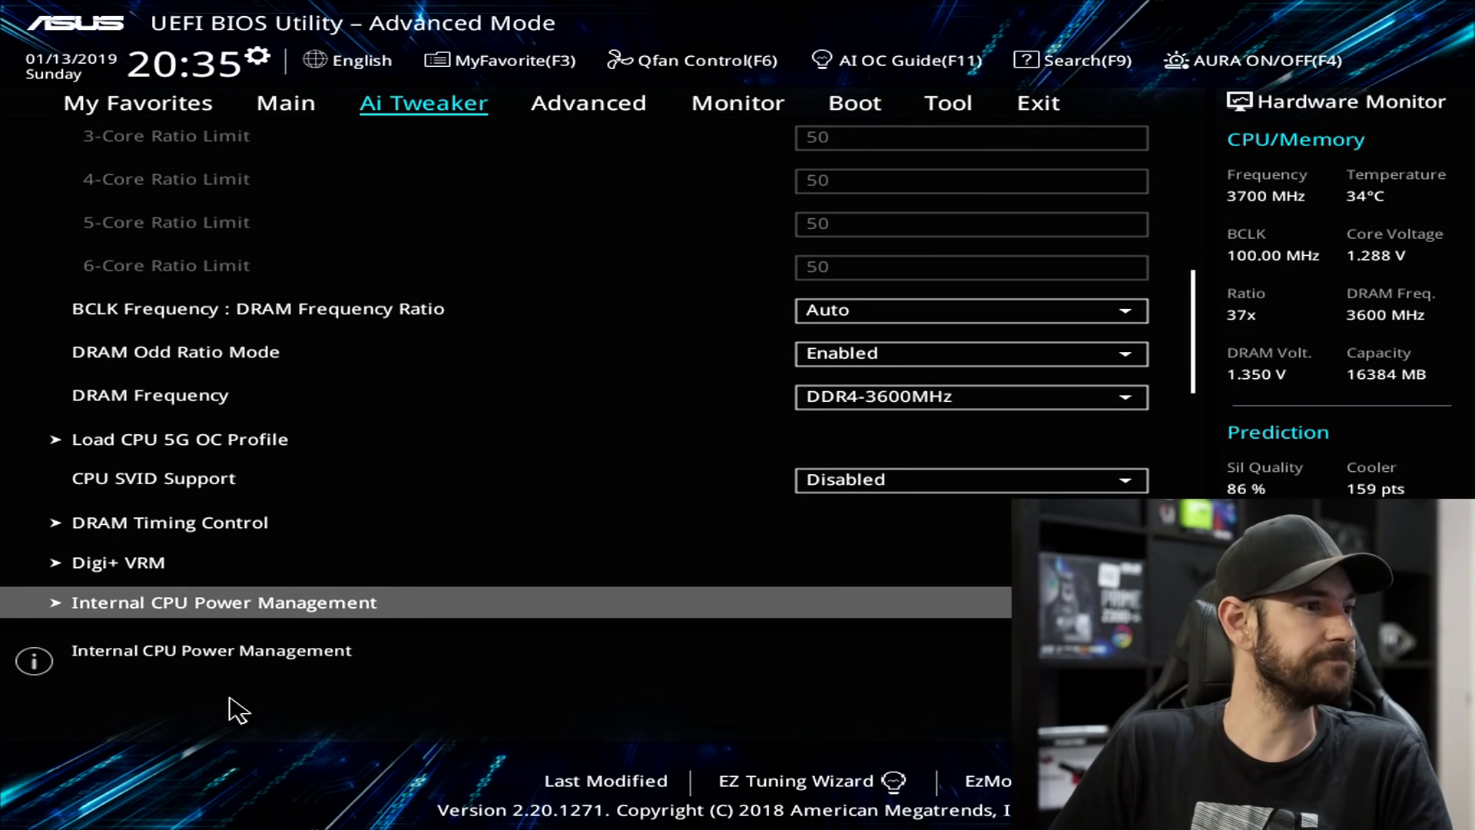
key("Down")
key("Down")
key("Up")
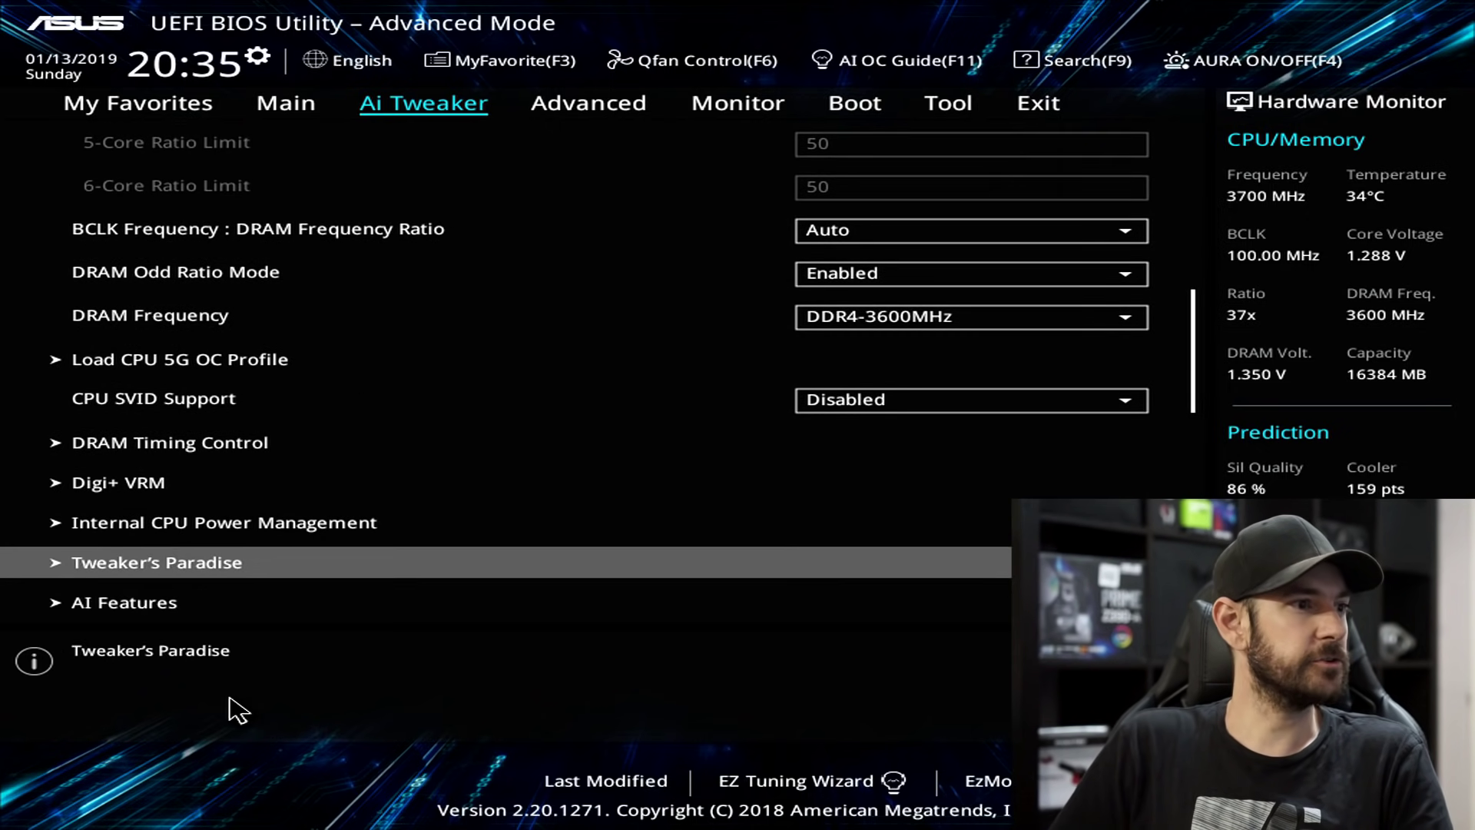
key("Return")
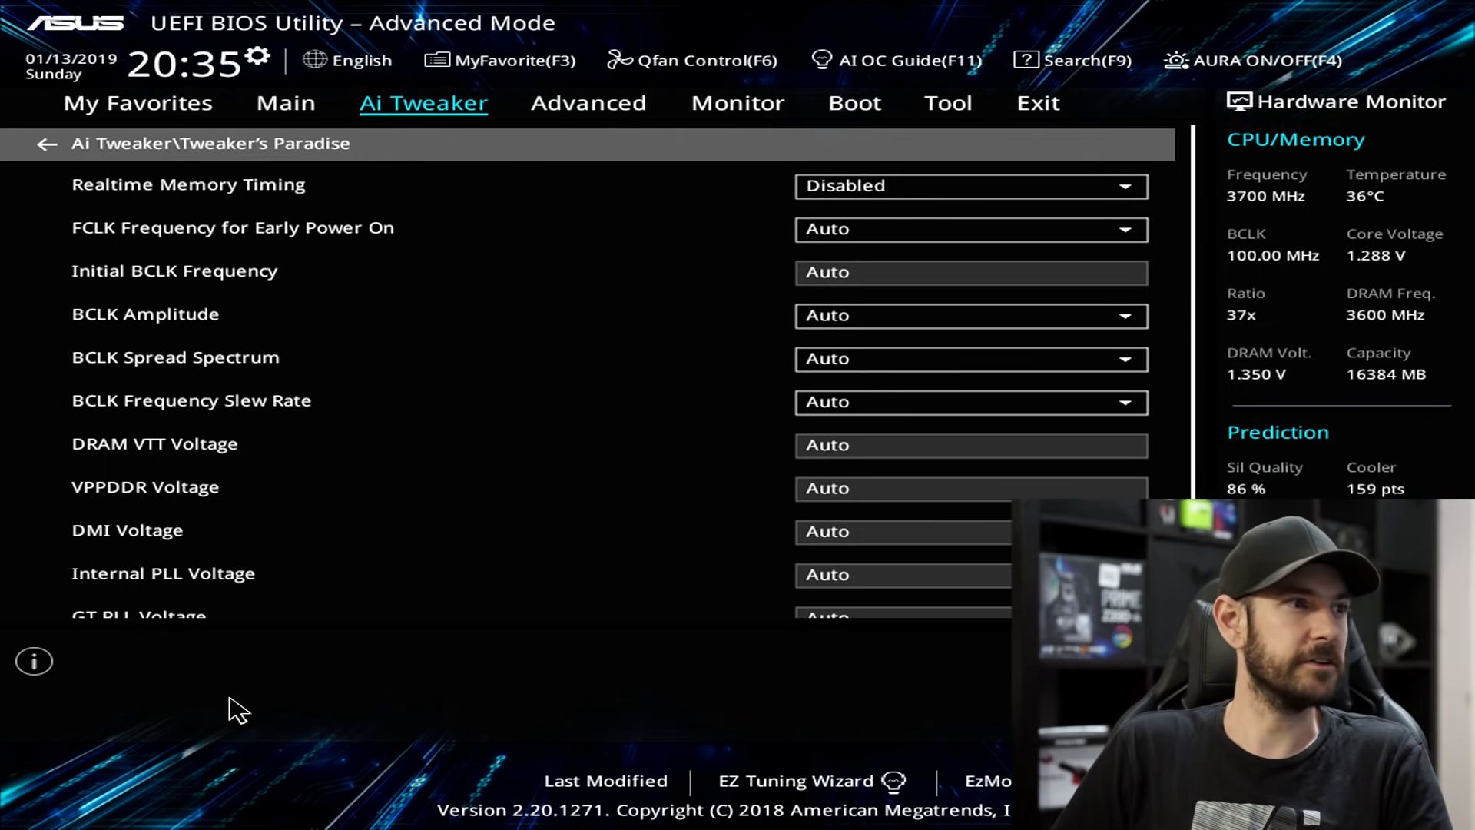
key("Down")
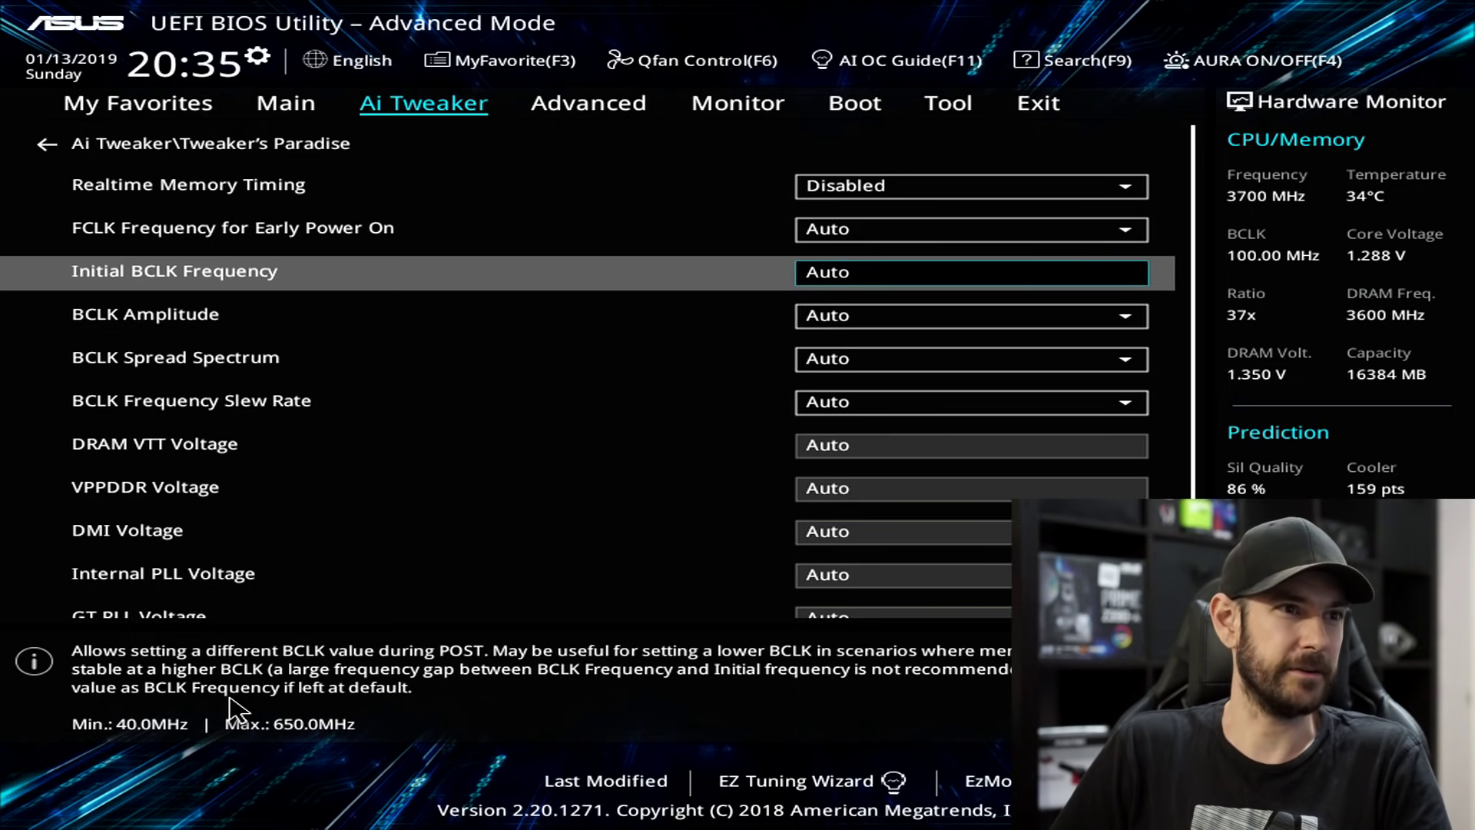
key("Escape")
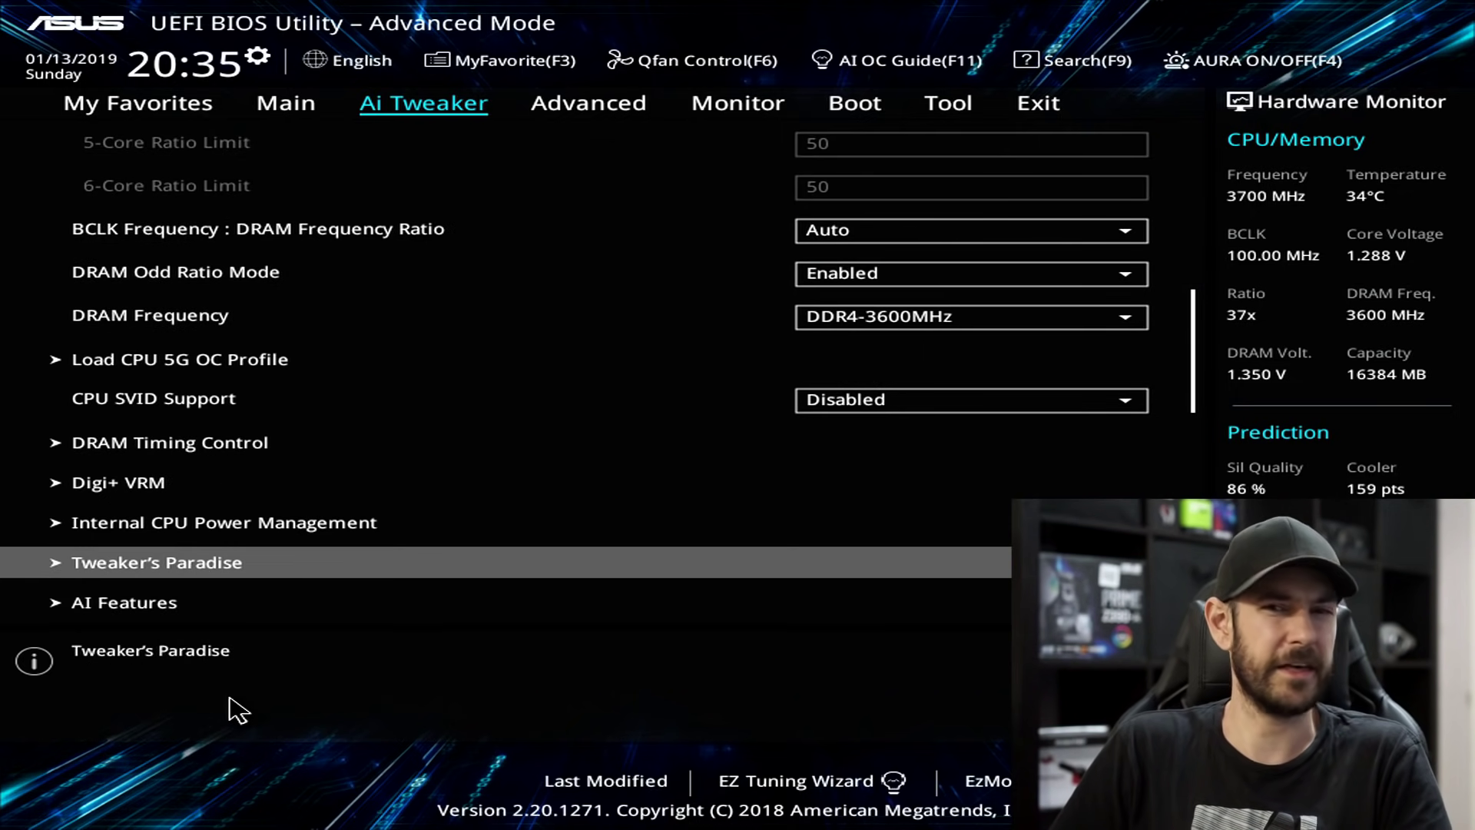
- Open AI Features and examine its temperature thresholds and Cooler Efficiency Customize setting, leaving them unchanged
key("Down")
key("Return")
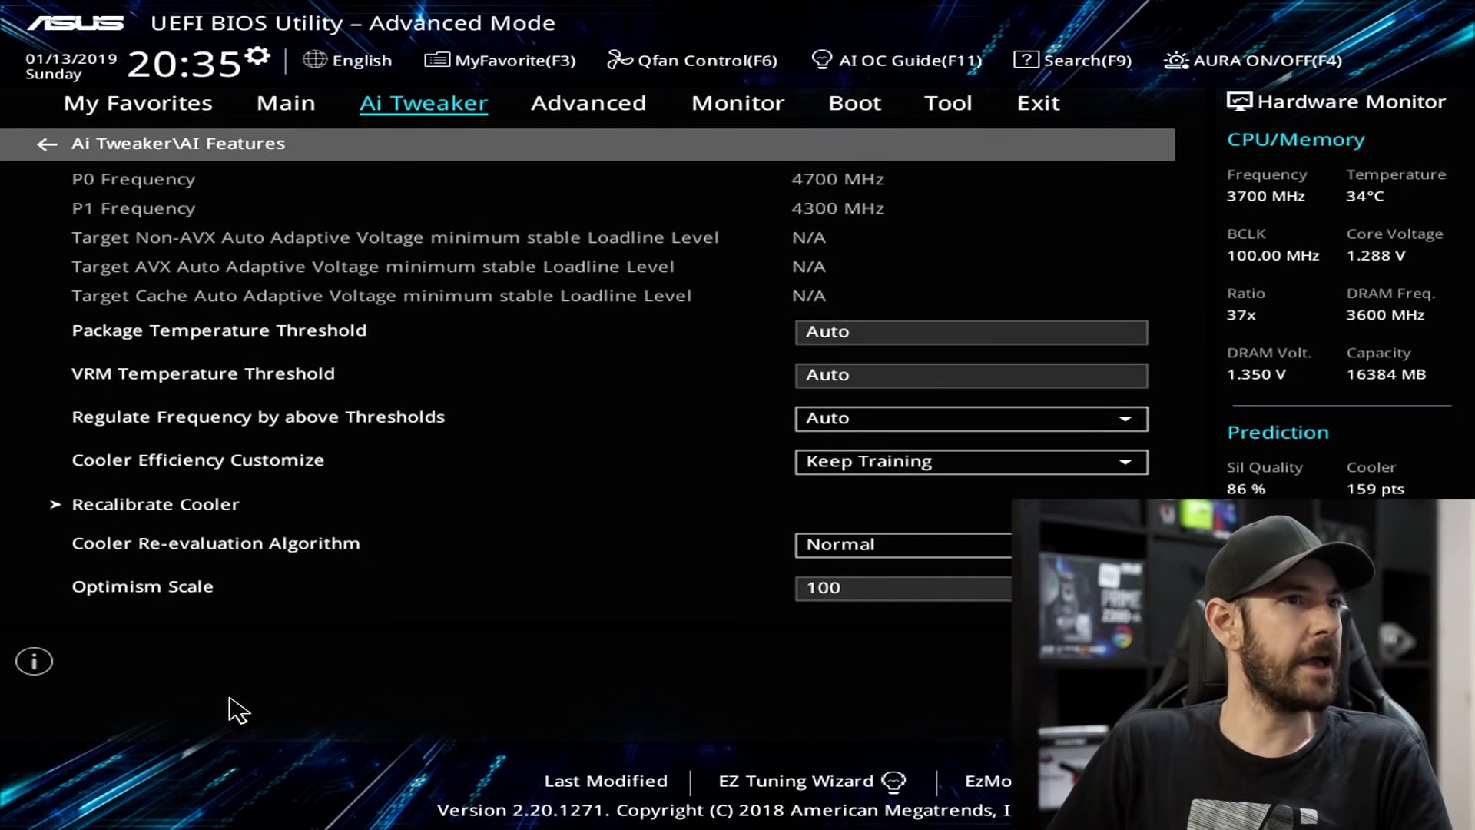
key("Down")
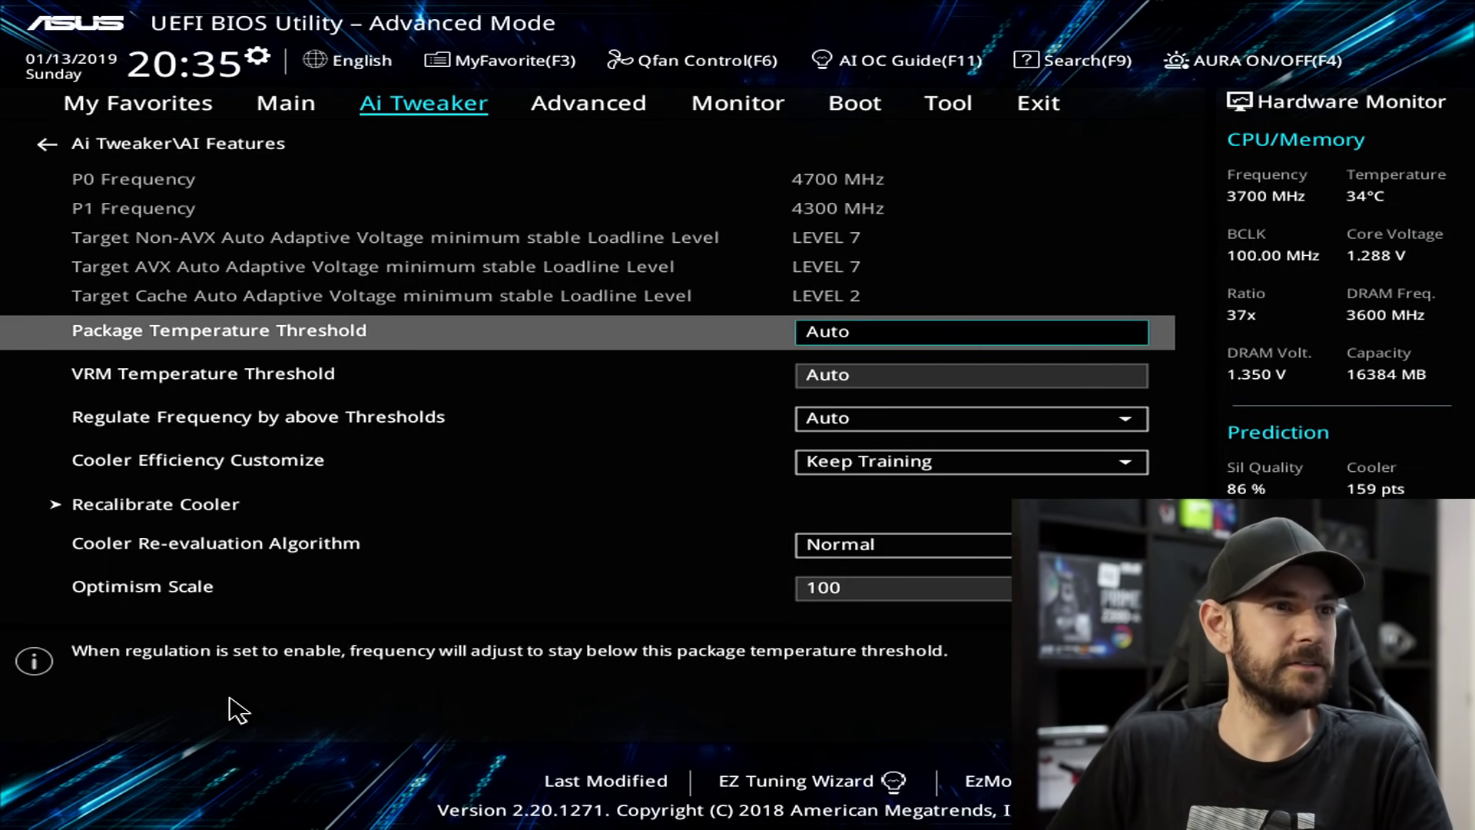
key("Down")
key("Down")
key("Down")
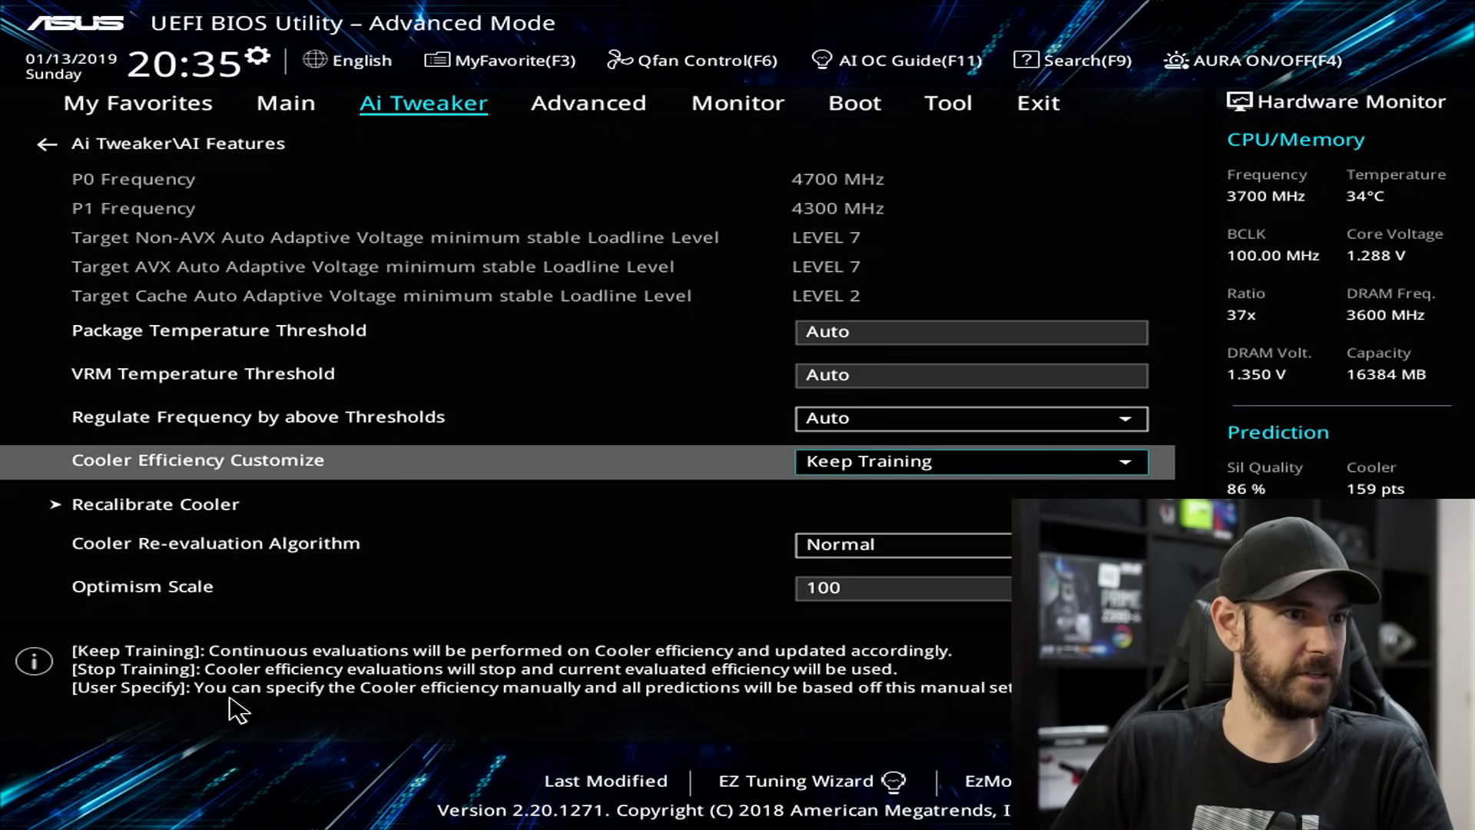
key("Escape")
- Set the CPU Core/Cache Current Limit Max. to its maximum of 255.75
key("Down")
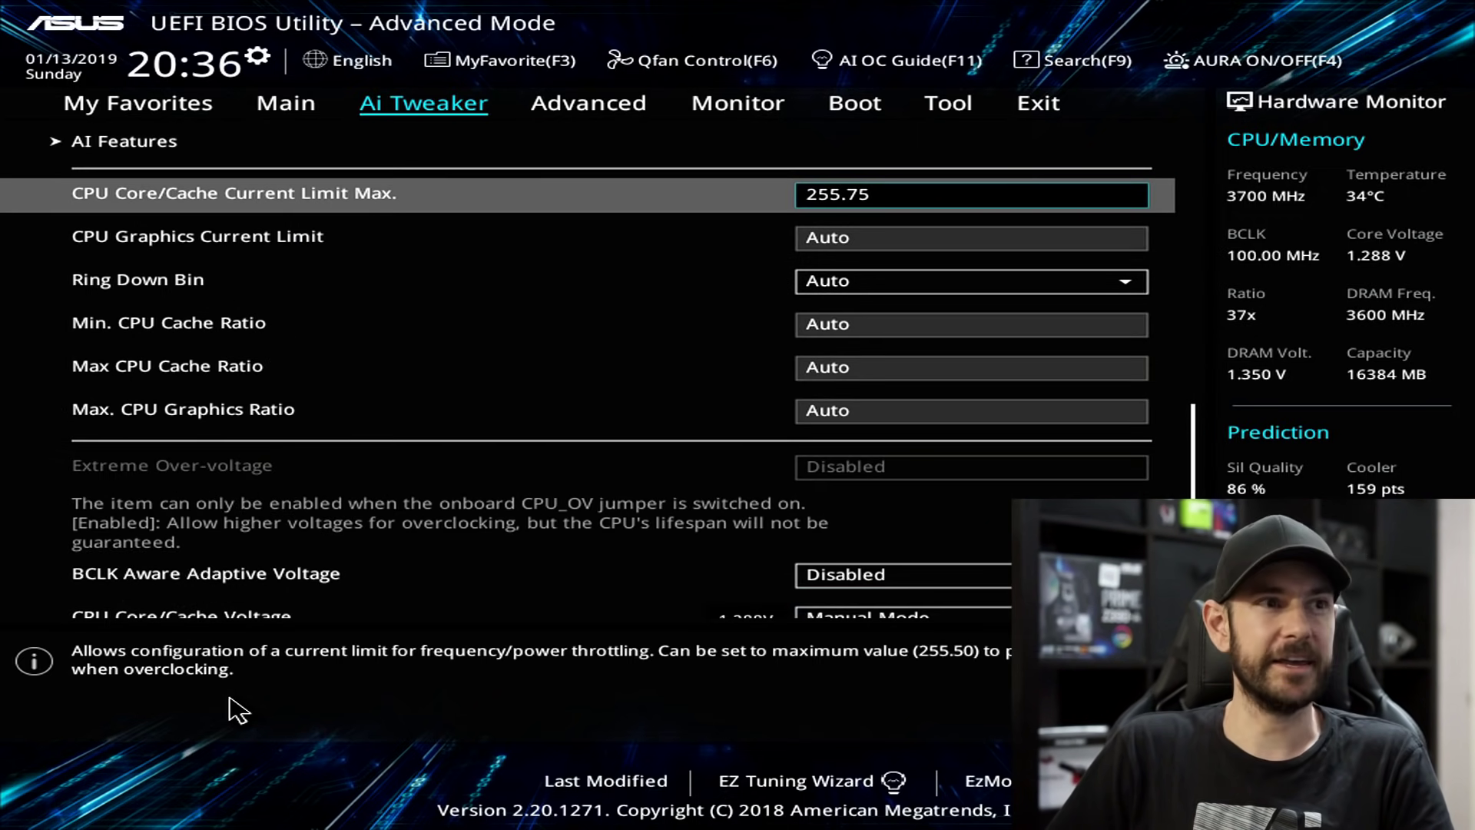
key("Down")
key("Up")
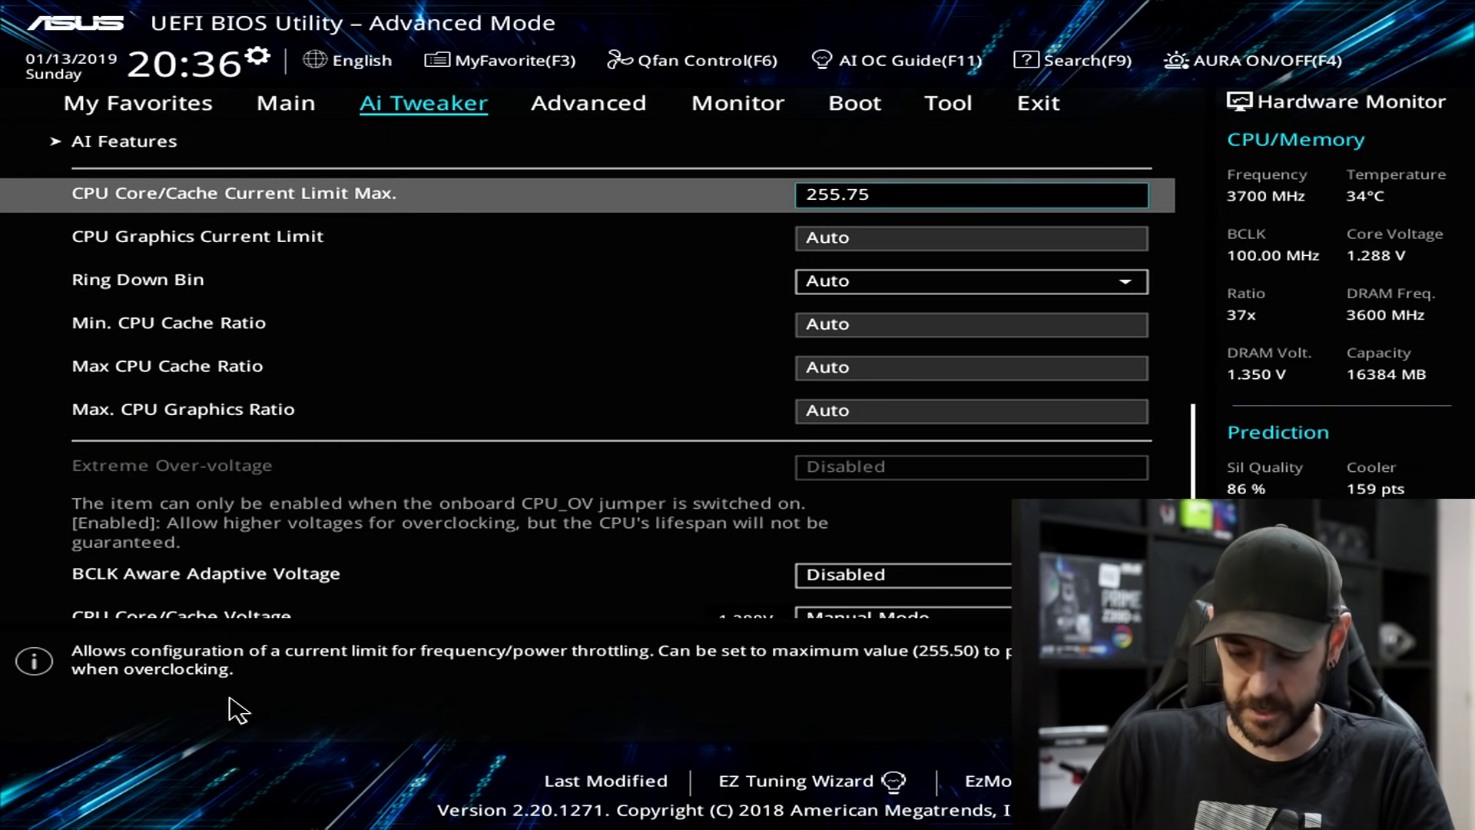
type("99999")
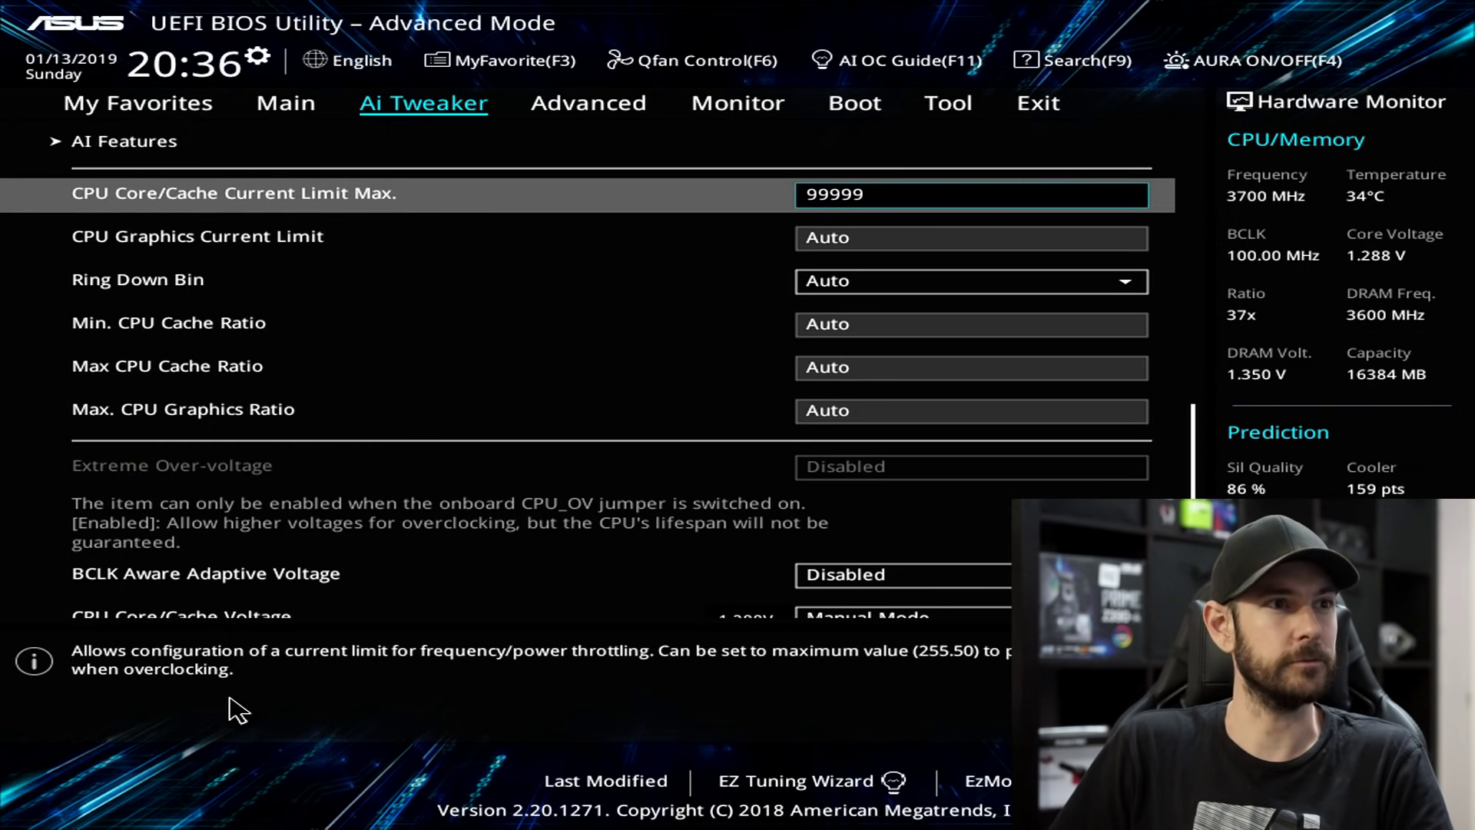
key("Down")
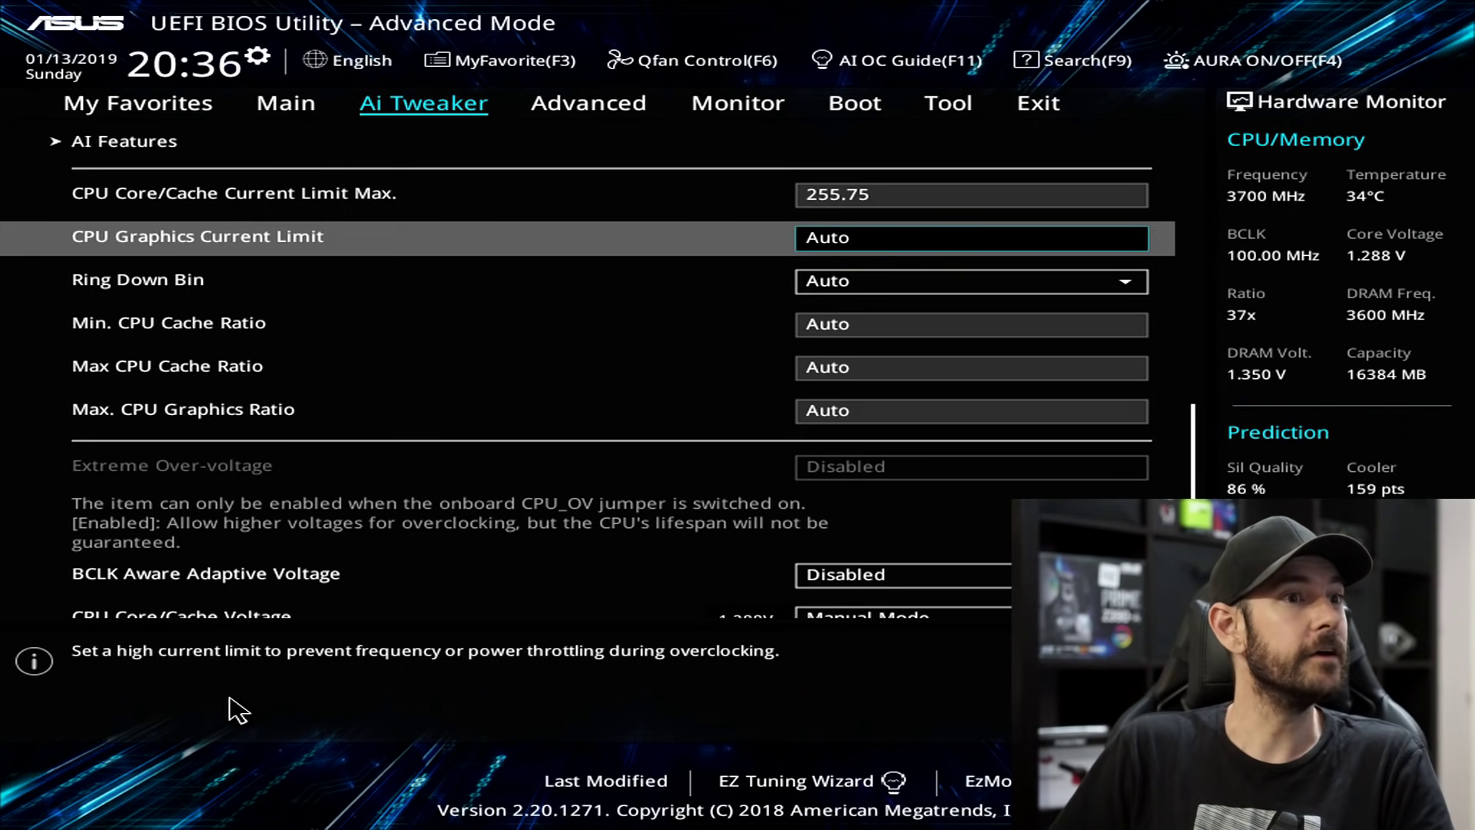
- Examine the descriptions of CPU Graphics Current Limit, Ring Down Bin and the minimum and maximum CPU cache ratios
key("Down")
key("Down")
key("Up")
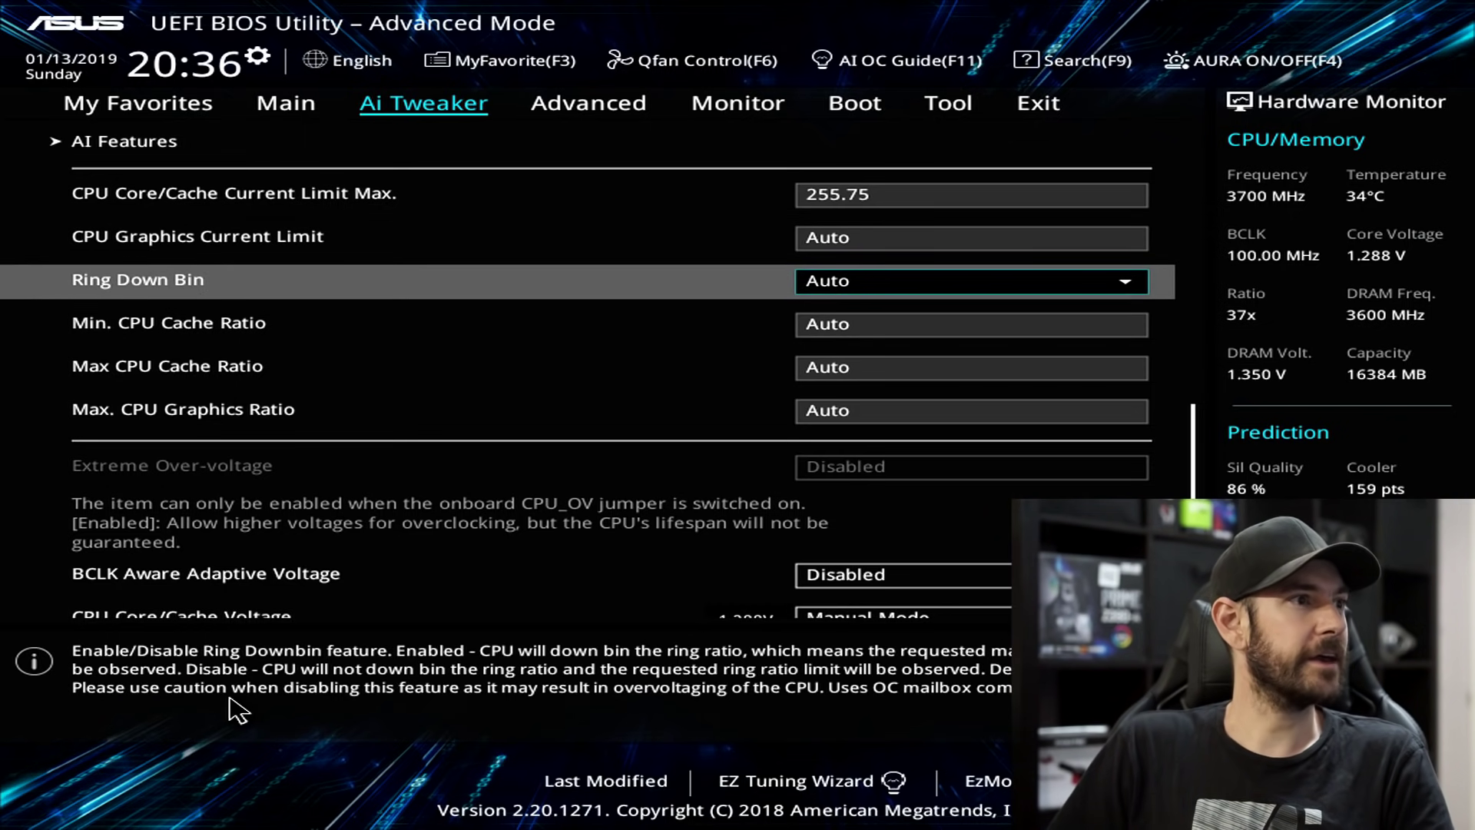
key("Up")
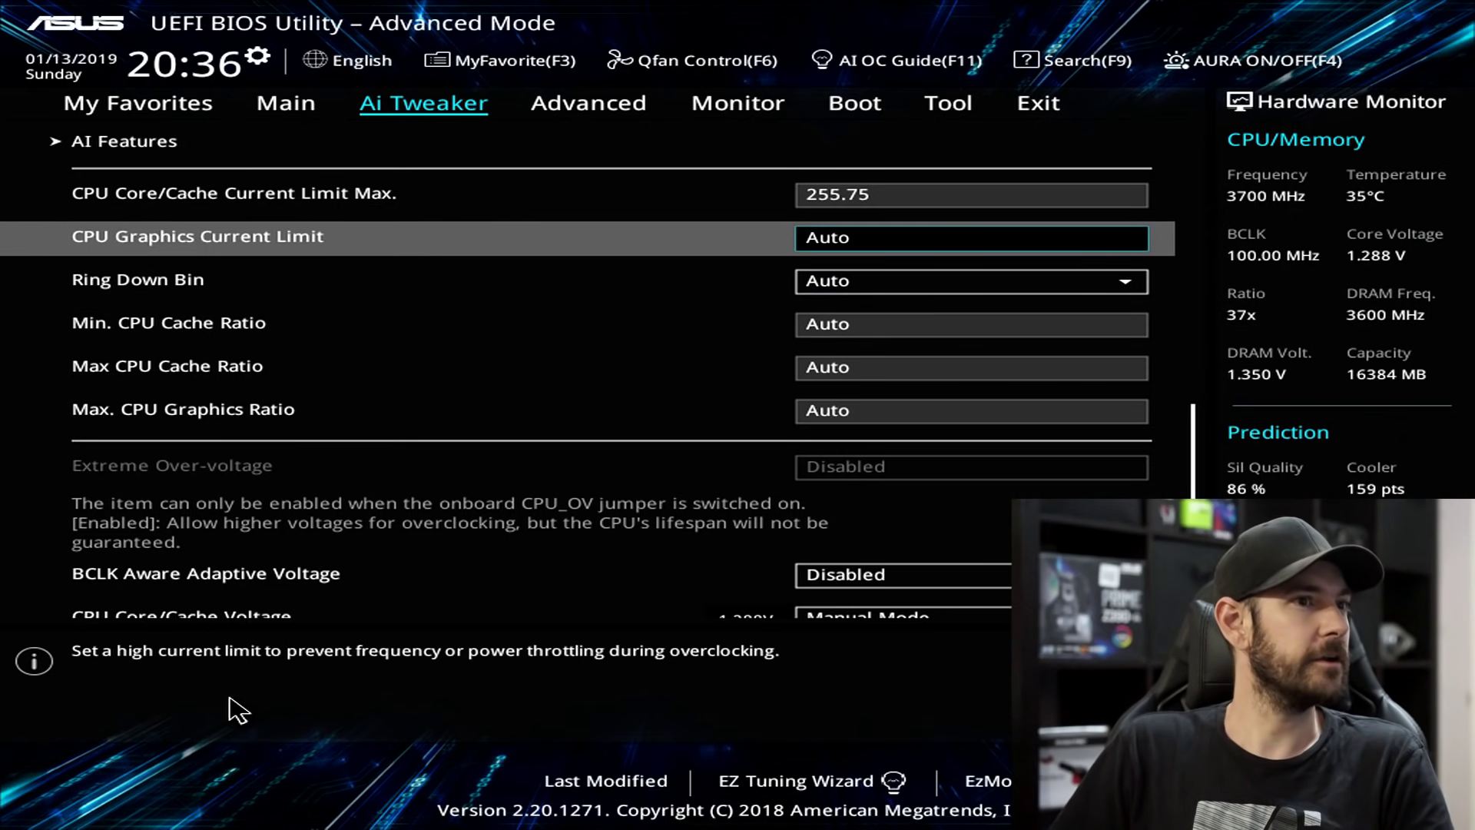
key("Down")
key("Down")
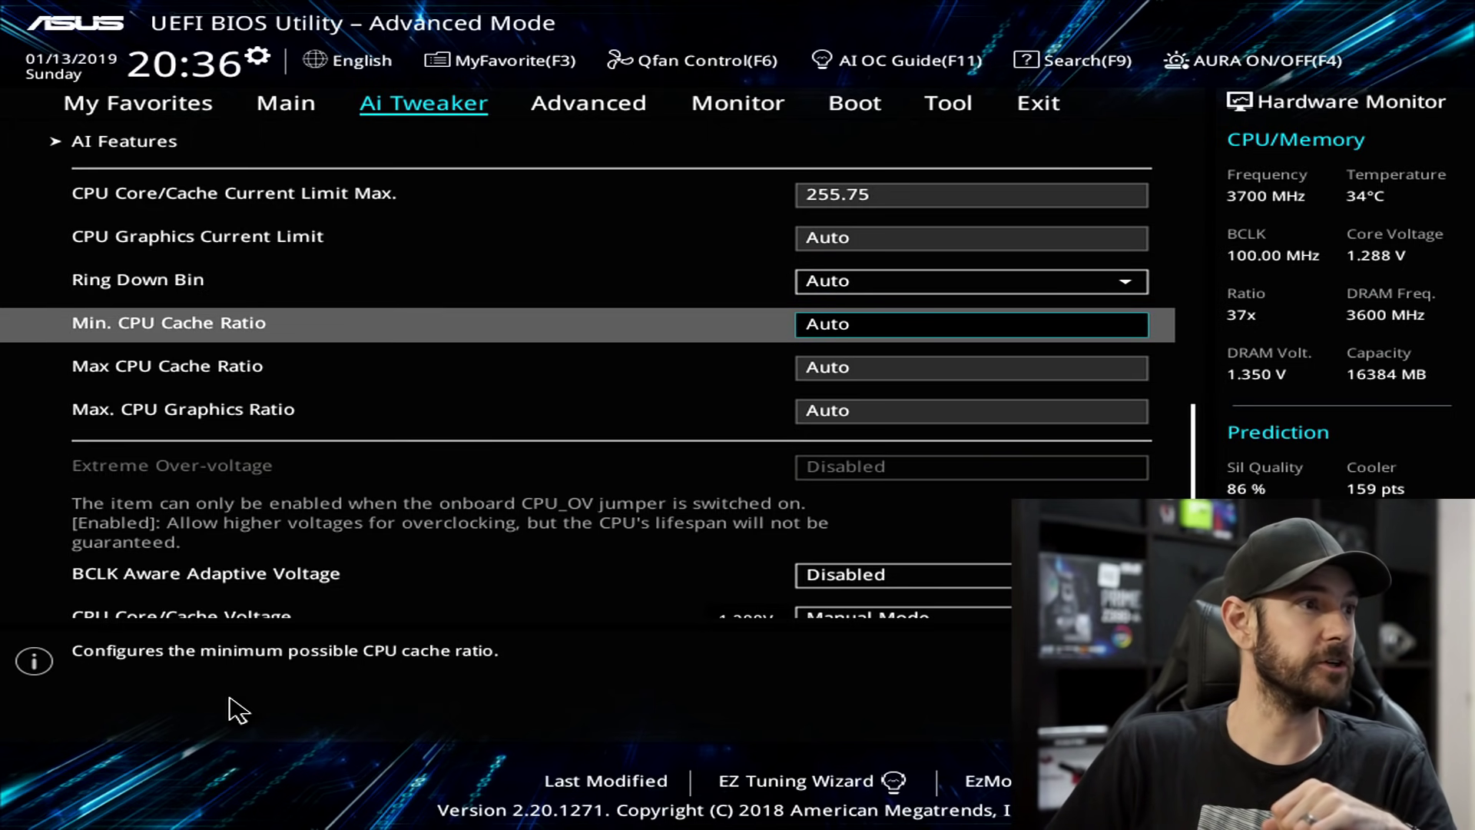
key("Down")
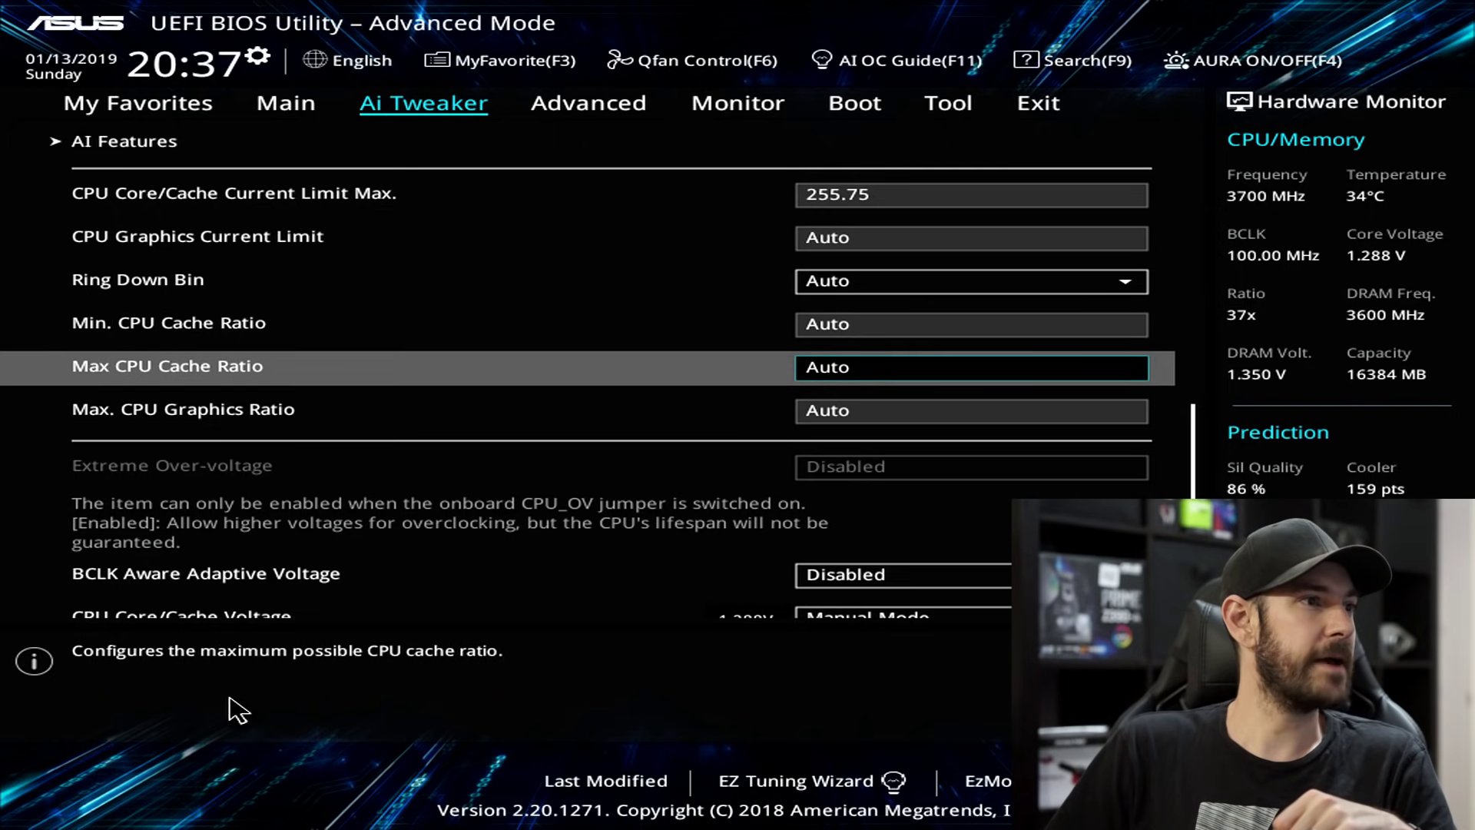
key("Up")
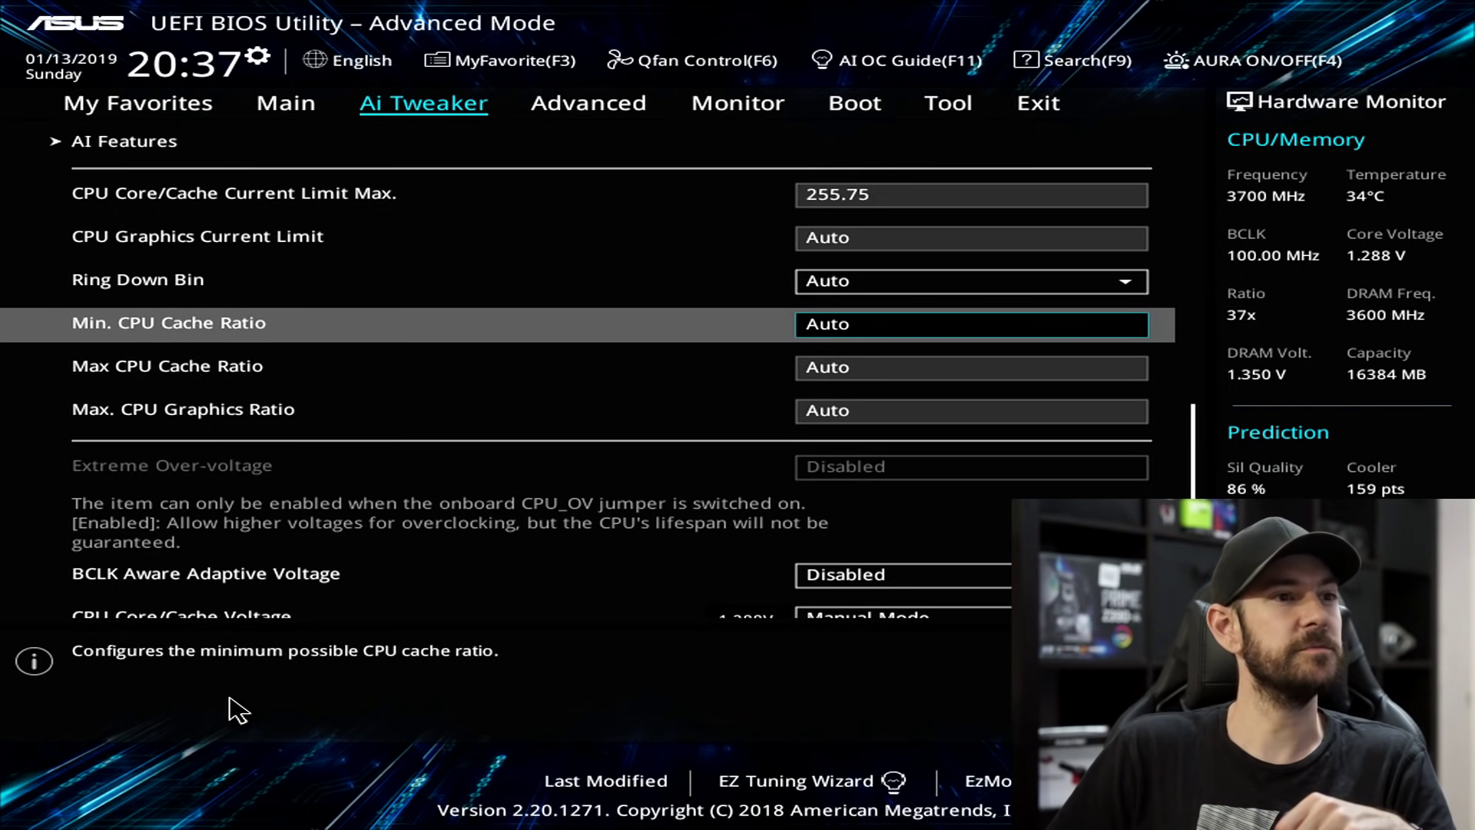
key("Down")
key("Up")
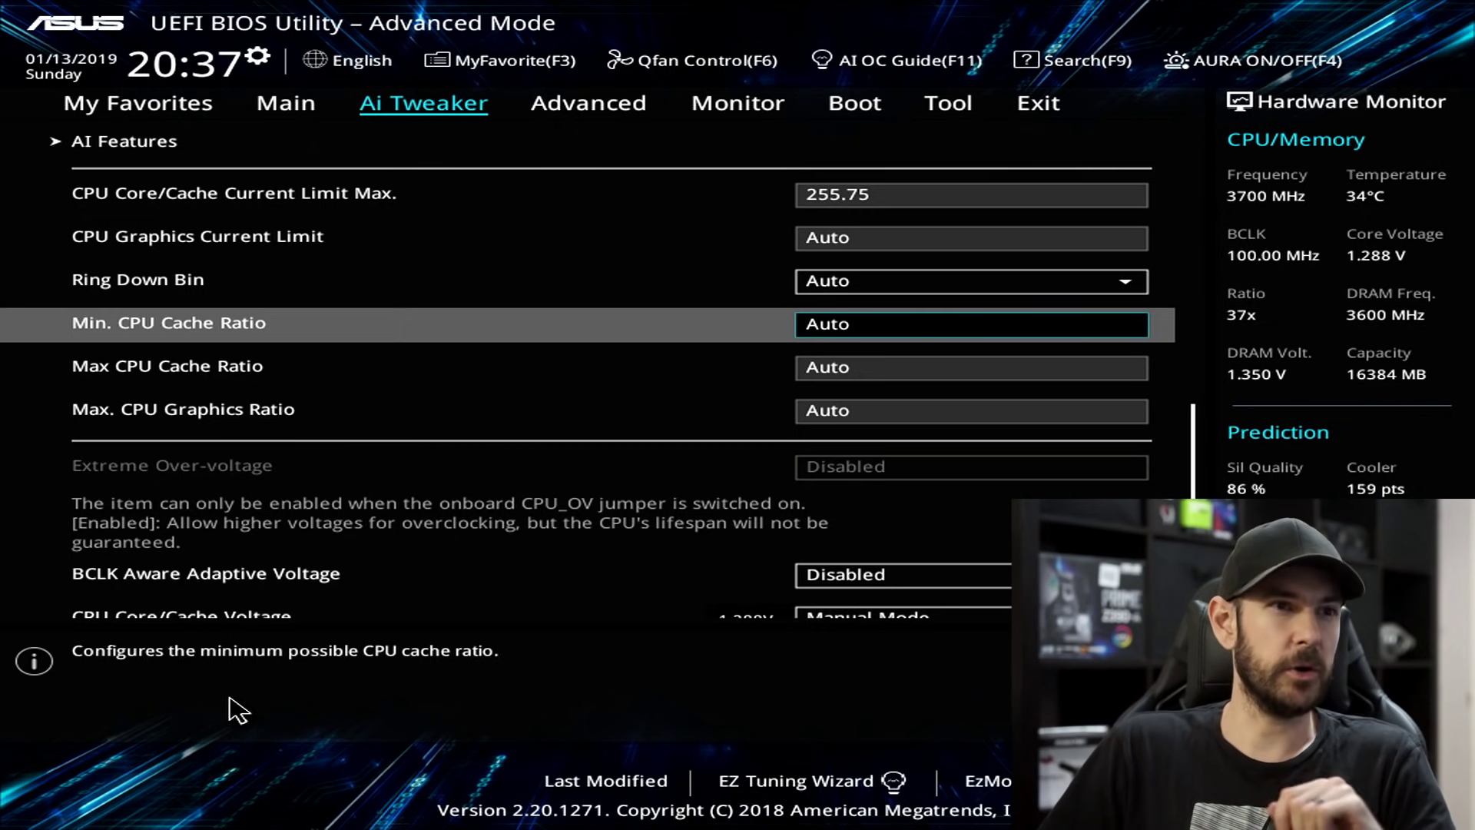
- Look back over the Ai Tweaker entries above Ring Down Bin and return to Min. CPU Cache Ratio
key("Up")
scroll(238, 711, "up", 2)
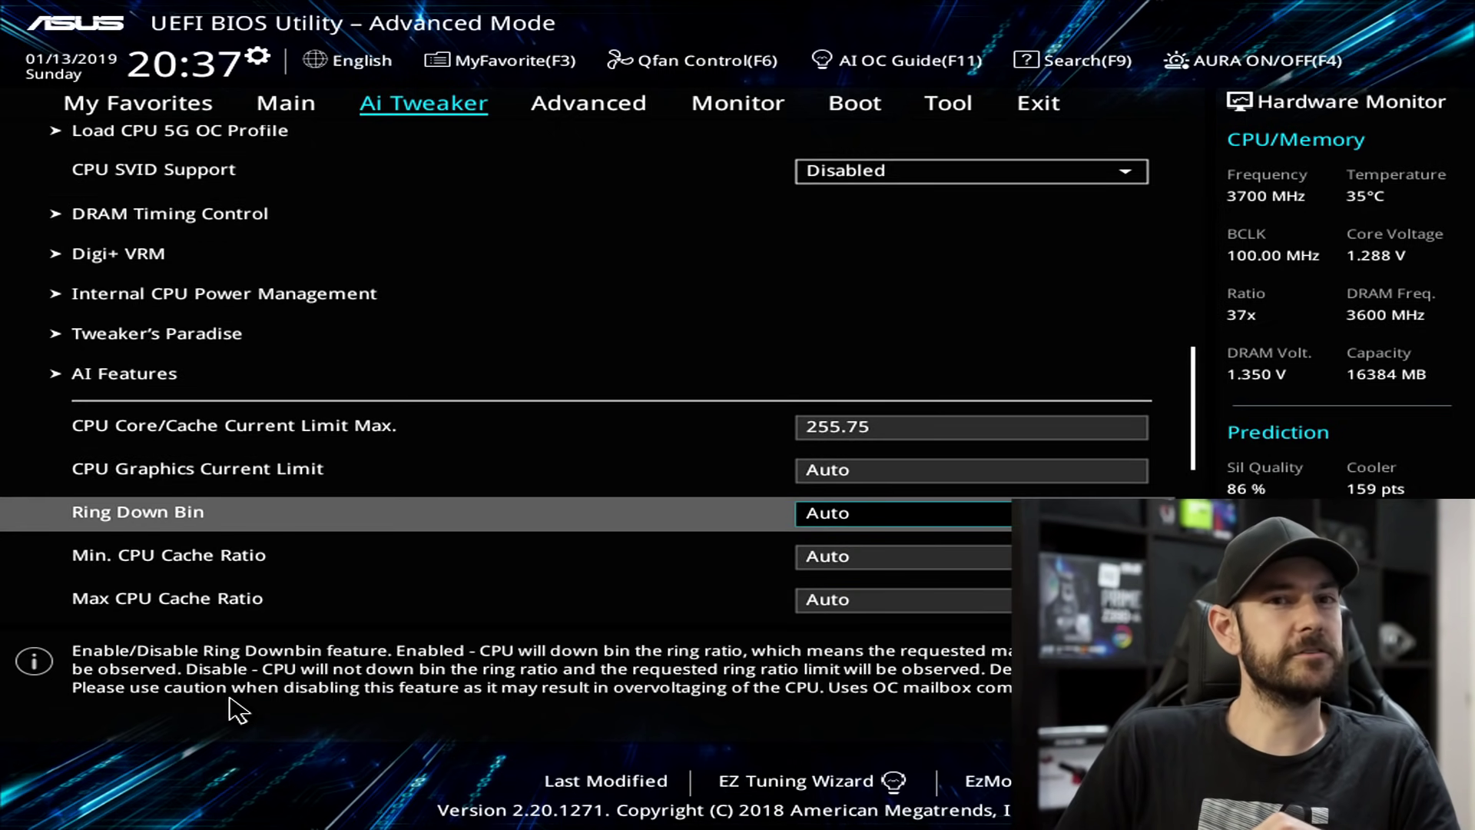
key("Up")
key("Up")
key("Up")
key("Up")
key("Up")
key("Up")
key("Up")
key("Up")
key("Up")
key("Up")
key("Up")
key("Up")
key("Up")
key("Up")
key("Up")
key("Up")
key("Up")
key("Up")
key("Down")
key("Down")
key("Down")
key("Down")
key("Down")
key("Down")
key("Down")
key("Up")
key("Up")
key("Down")
key("Down")
key("Down")
key("Down")
key("Down")
key("Down")
key("Down")
key("Down")
key("Down")
key("Down")
key("Down")
key("Down")
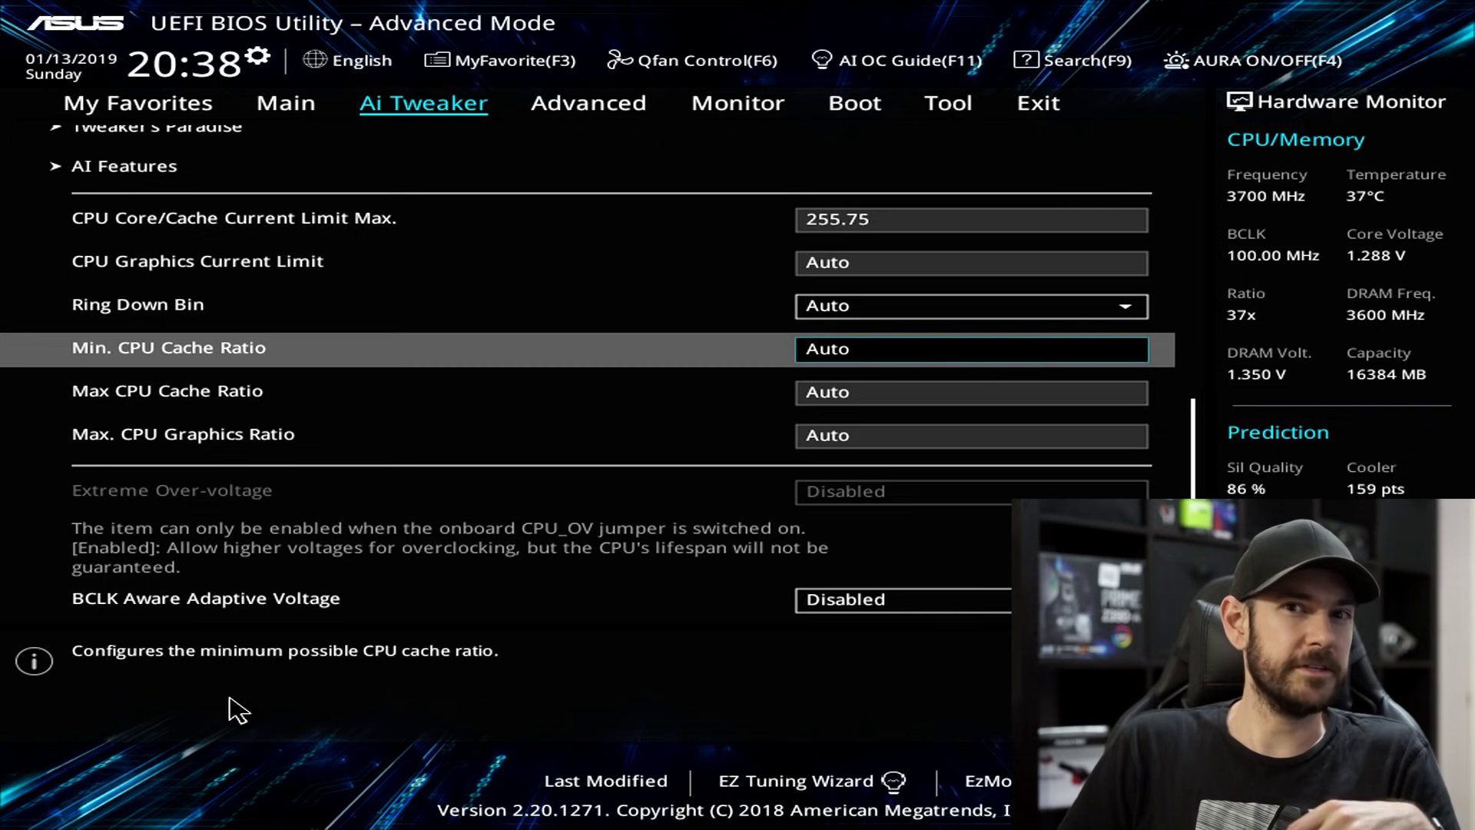
- Examine the Max CPU Cache Ratio and Max. CPU Graphics Ratio settings without changing them
key("Down")
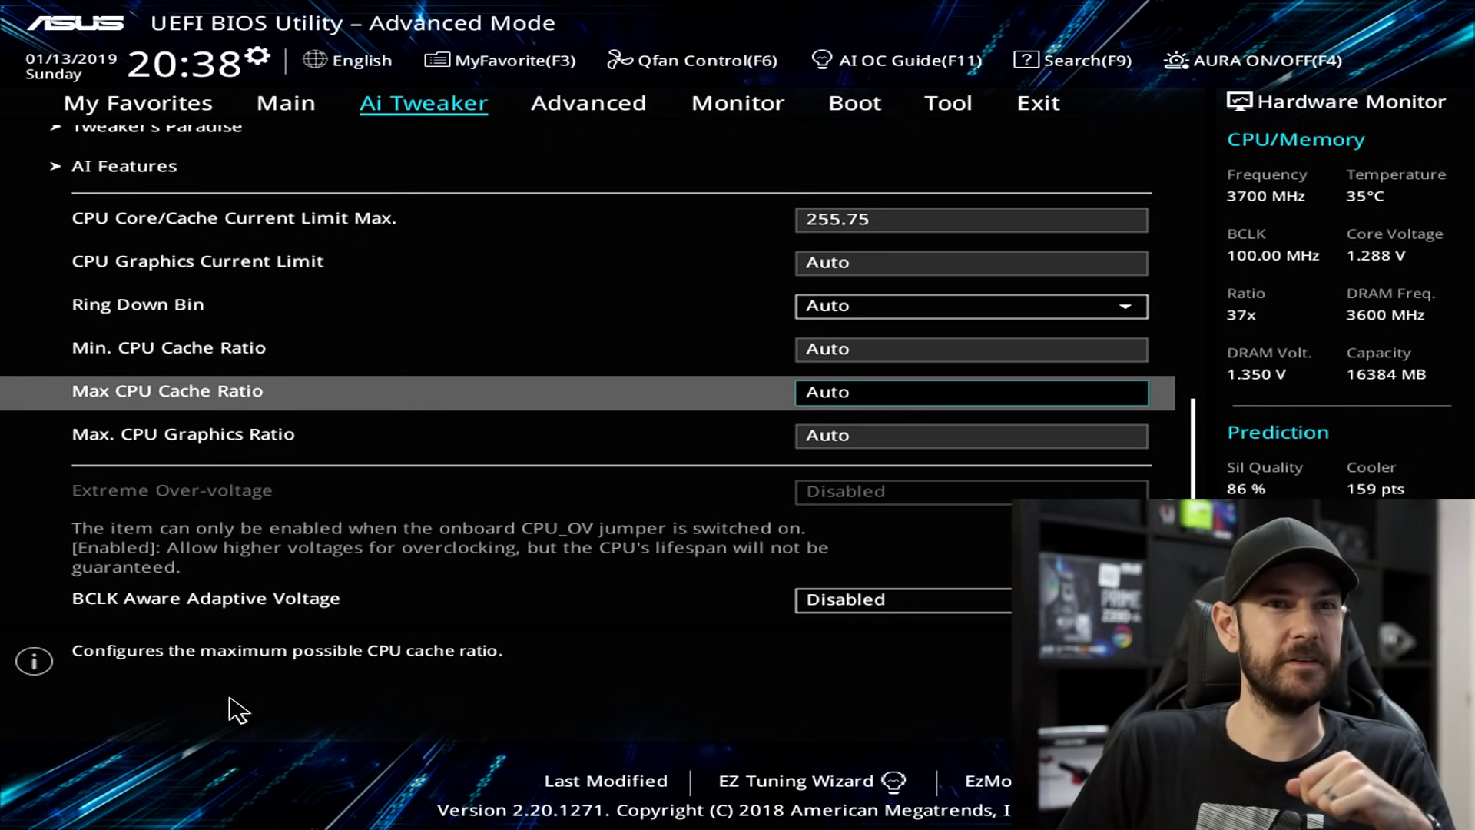
key("Up")
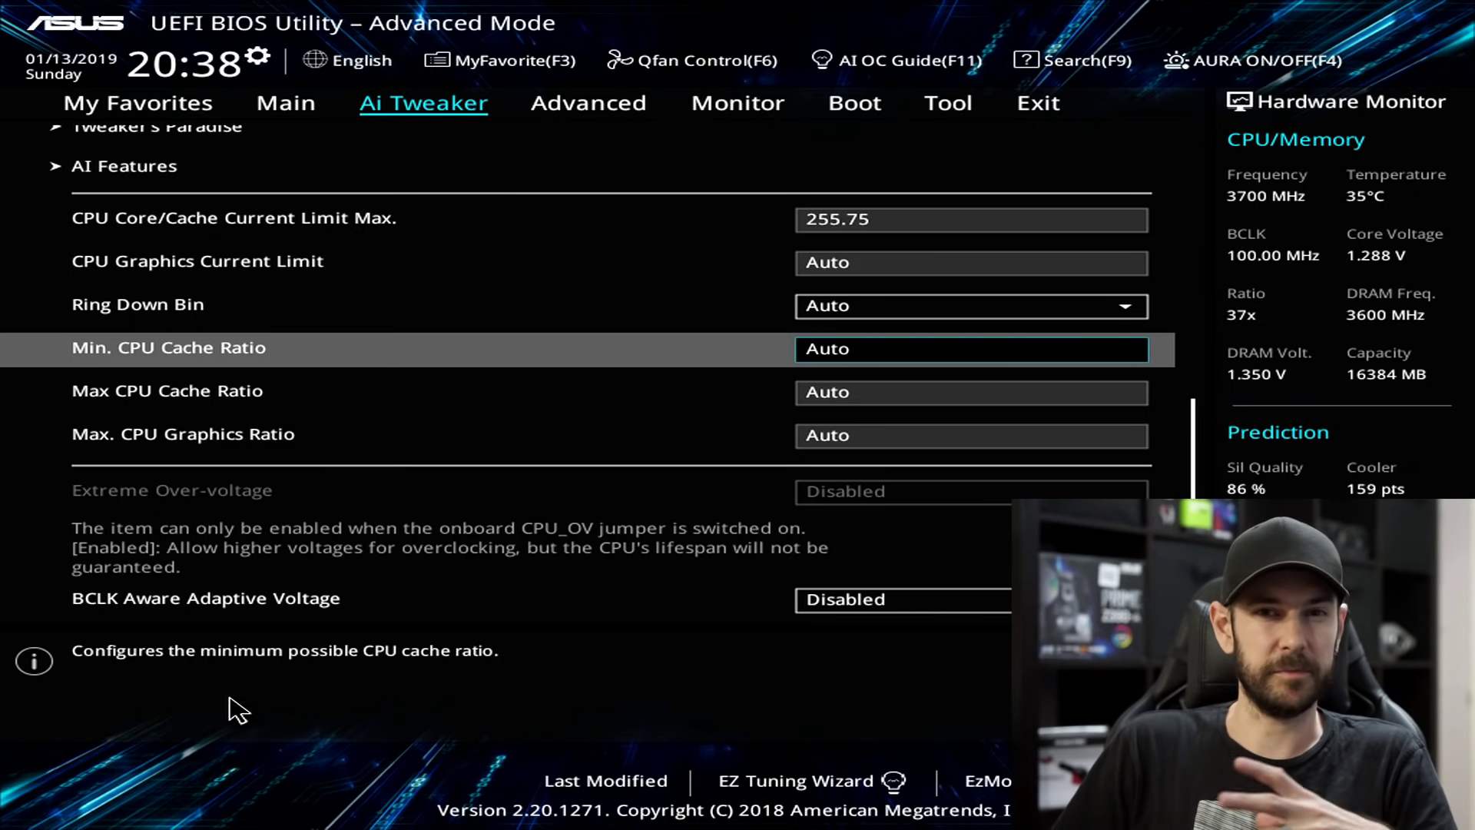
key("Down")
key("Down")
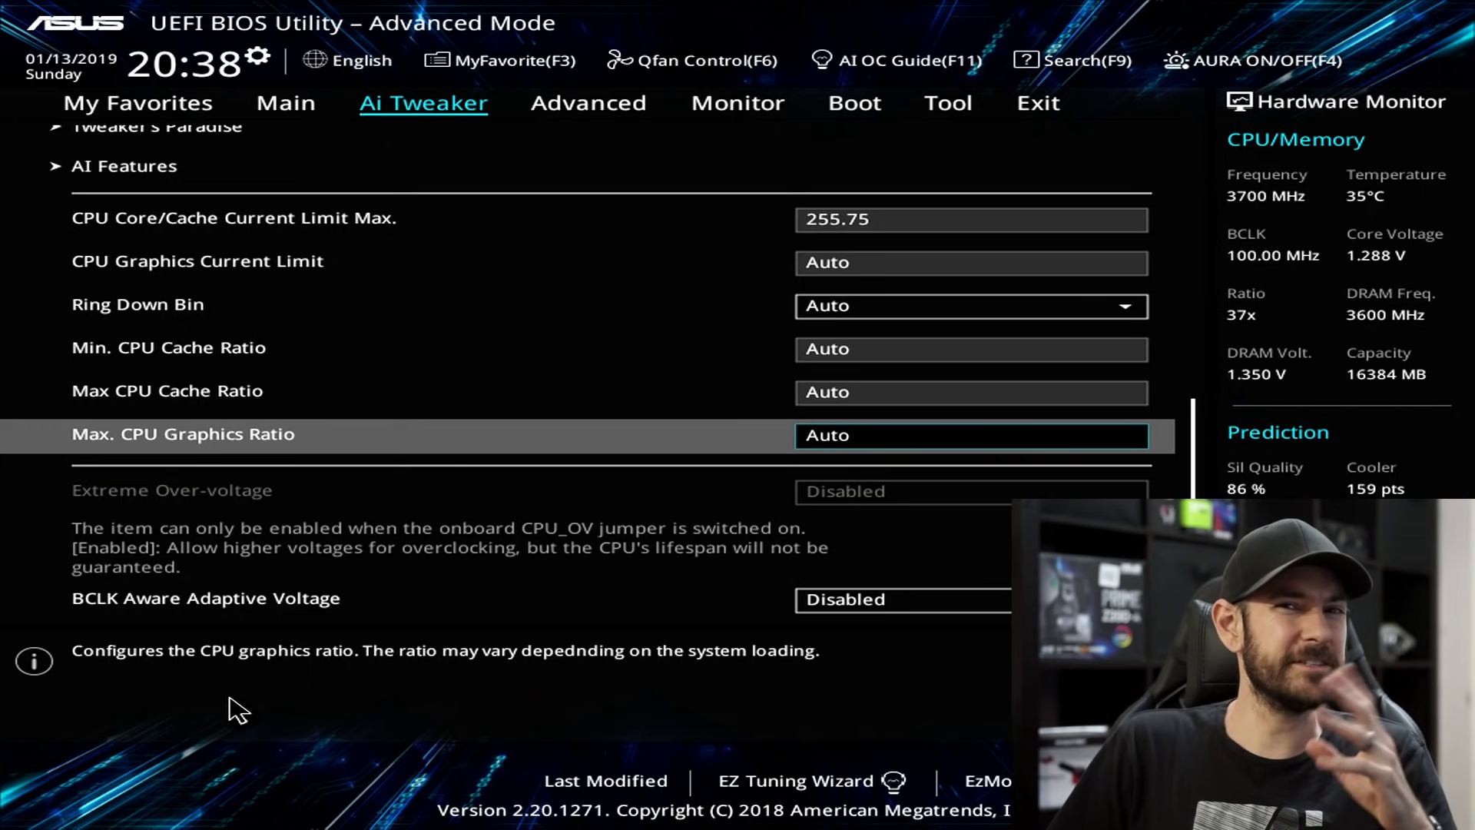
- Examine the BCLK Aware Adaptive Voltage description and its available options without changing the setting
key("Down")
key("Down")
key("Down")
key("Down")
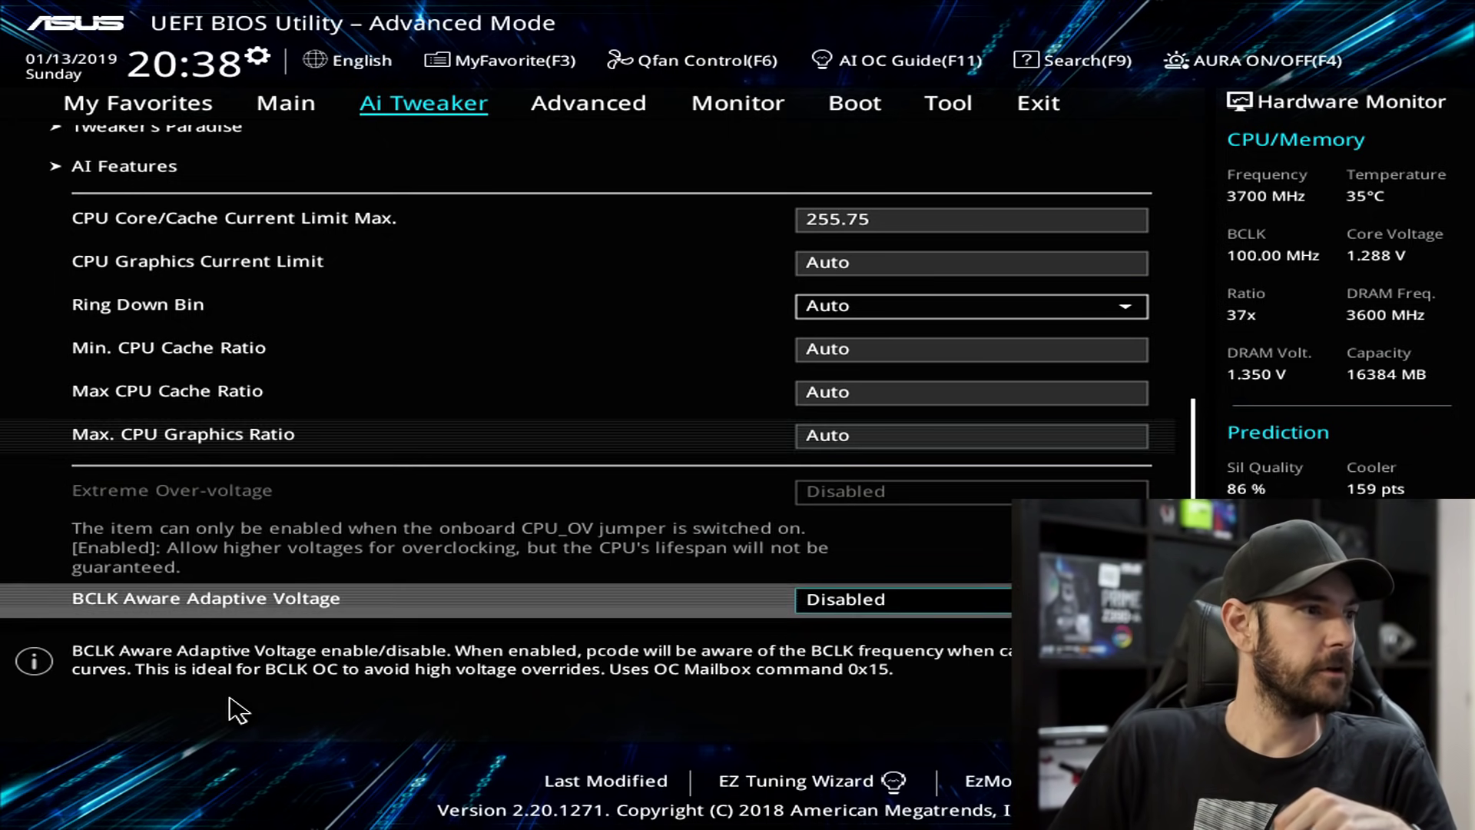
key("Down")
key("Down")
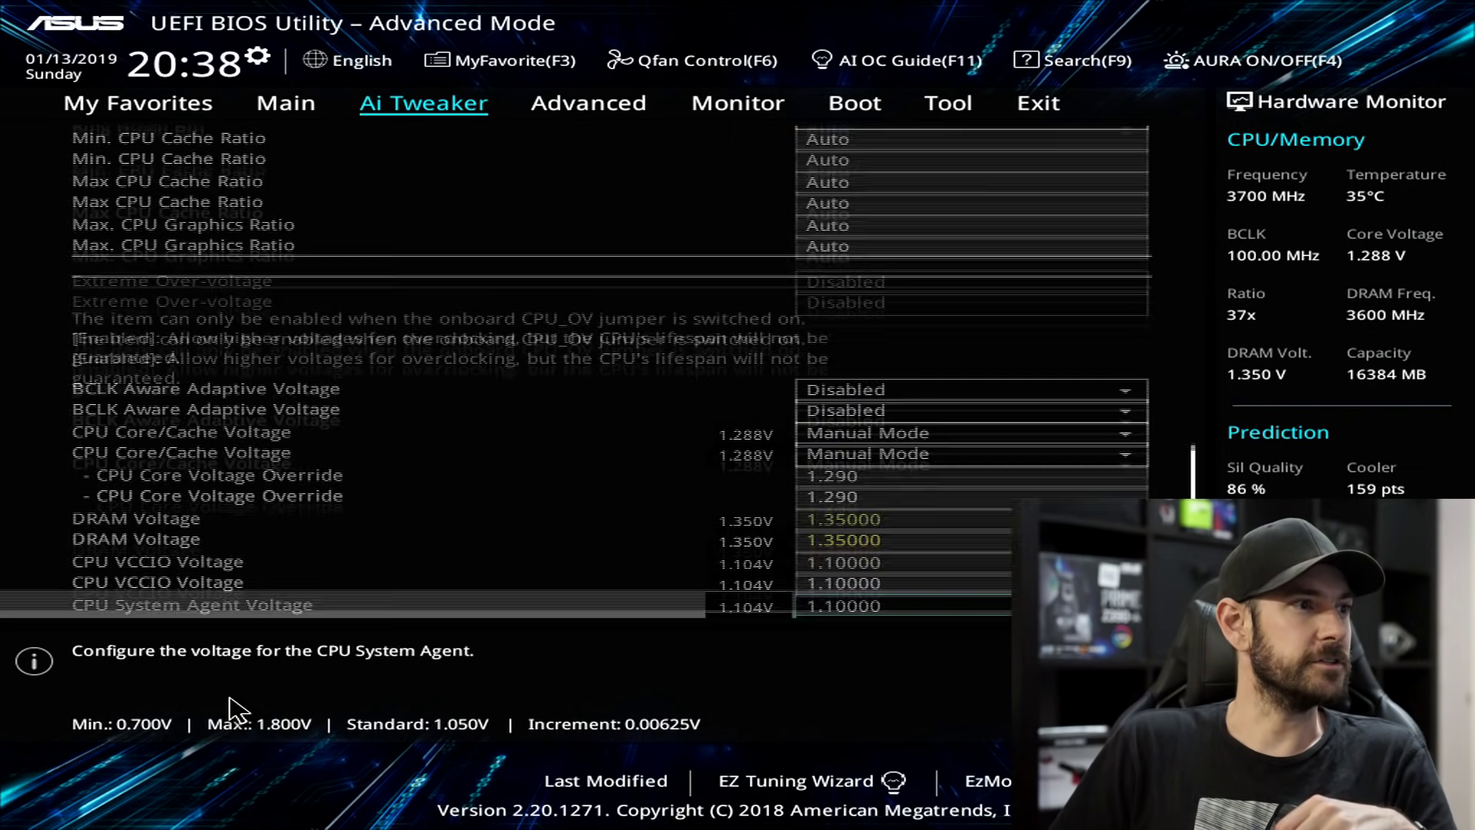
key("Up")
key("Up")
key("Up")
key("Up")
key("Up")
key("Return")
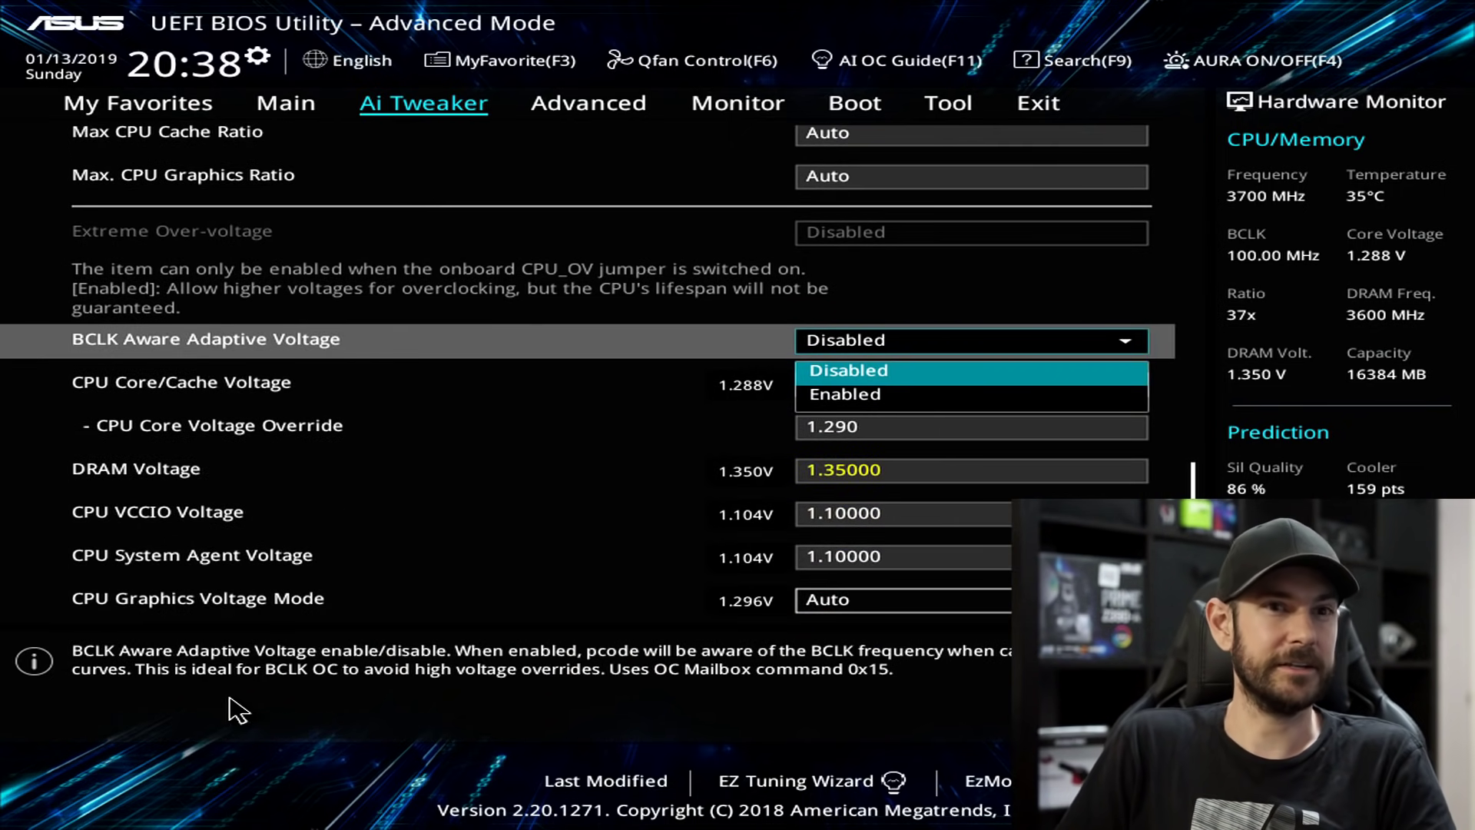
key("Escape")
- Examine the CPU Core/Cache Voltage mode, the CPU Core Voltage Override and the DRAM Voltage settings
key("Down")
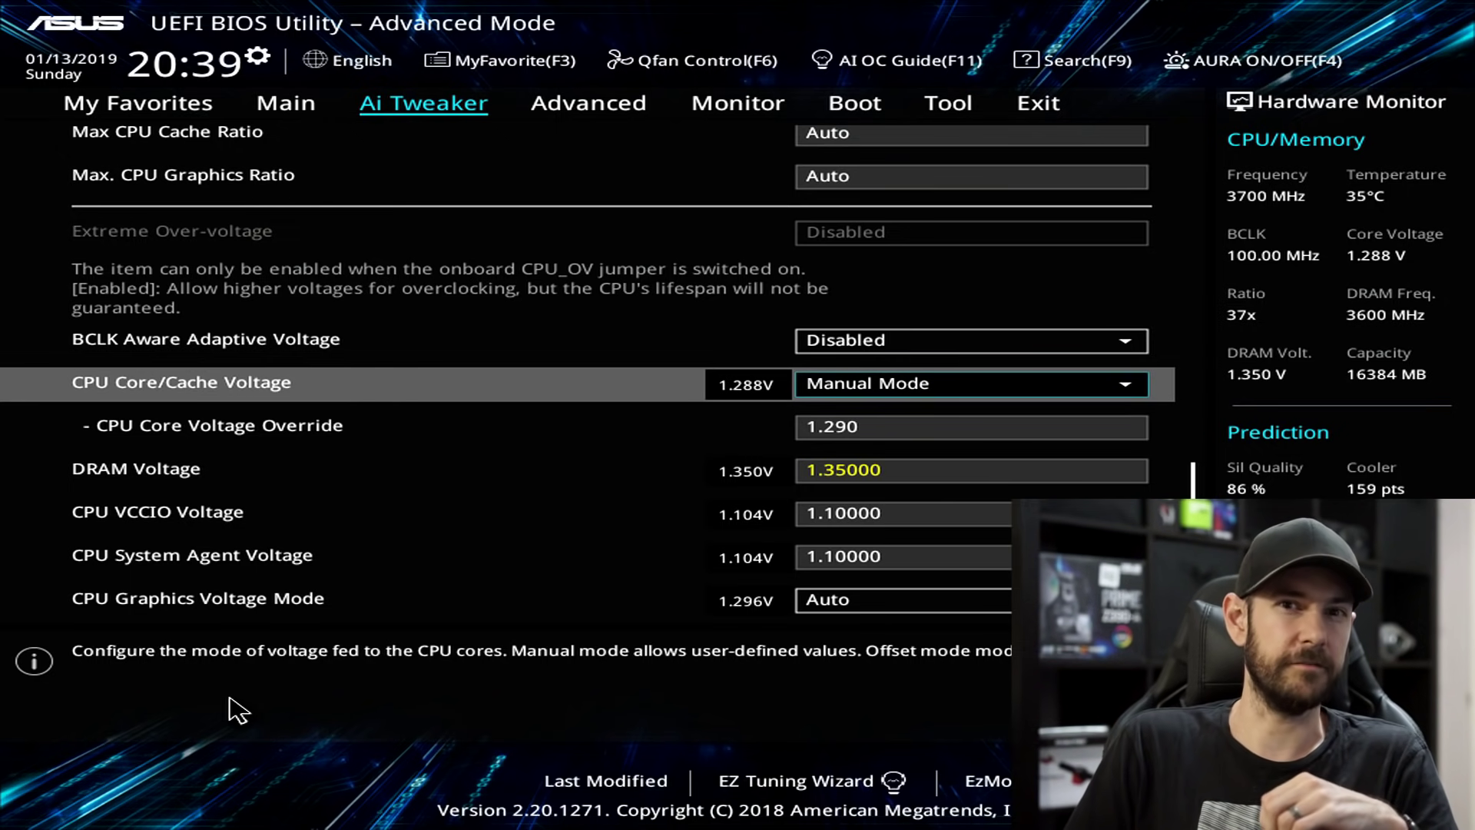
key("Down")
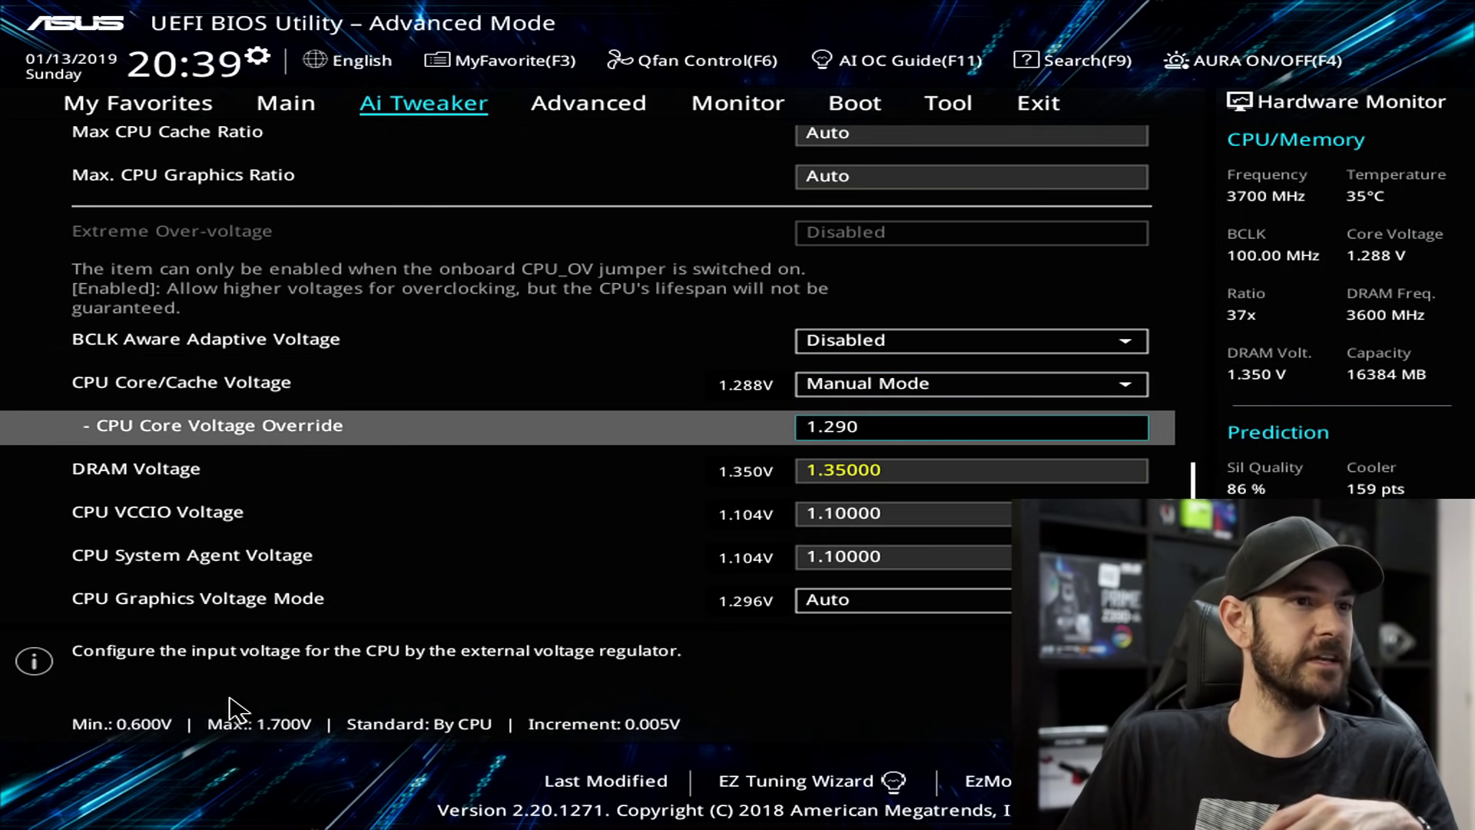
key("Up")
key("Down")
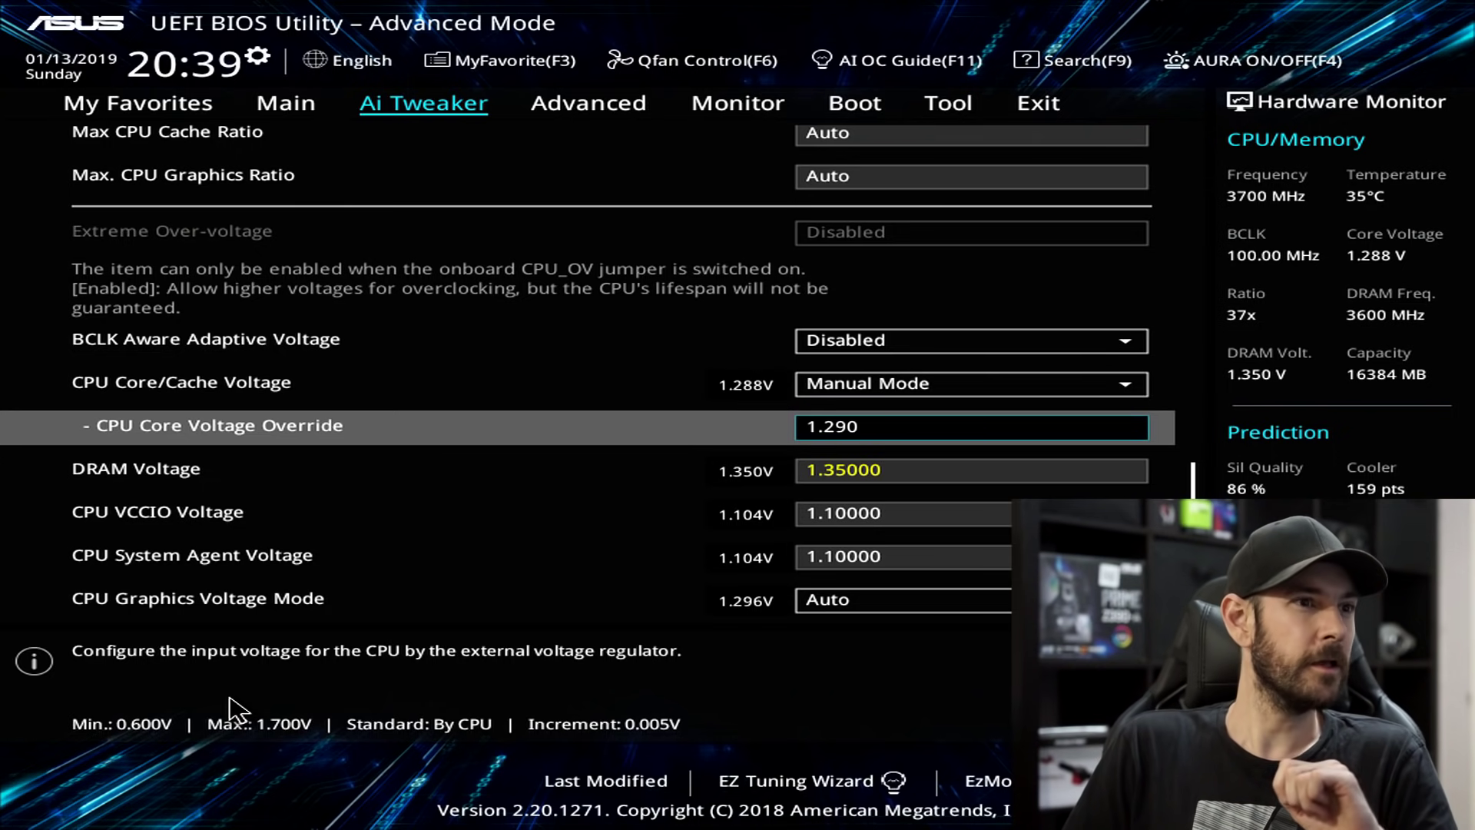
key("Down")
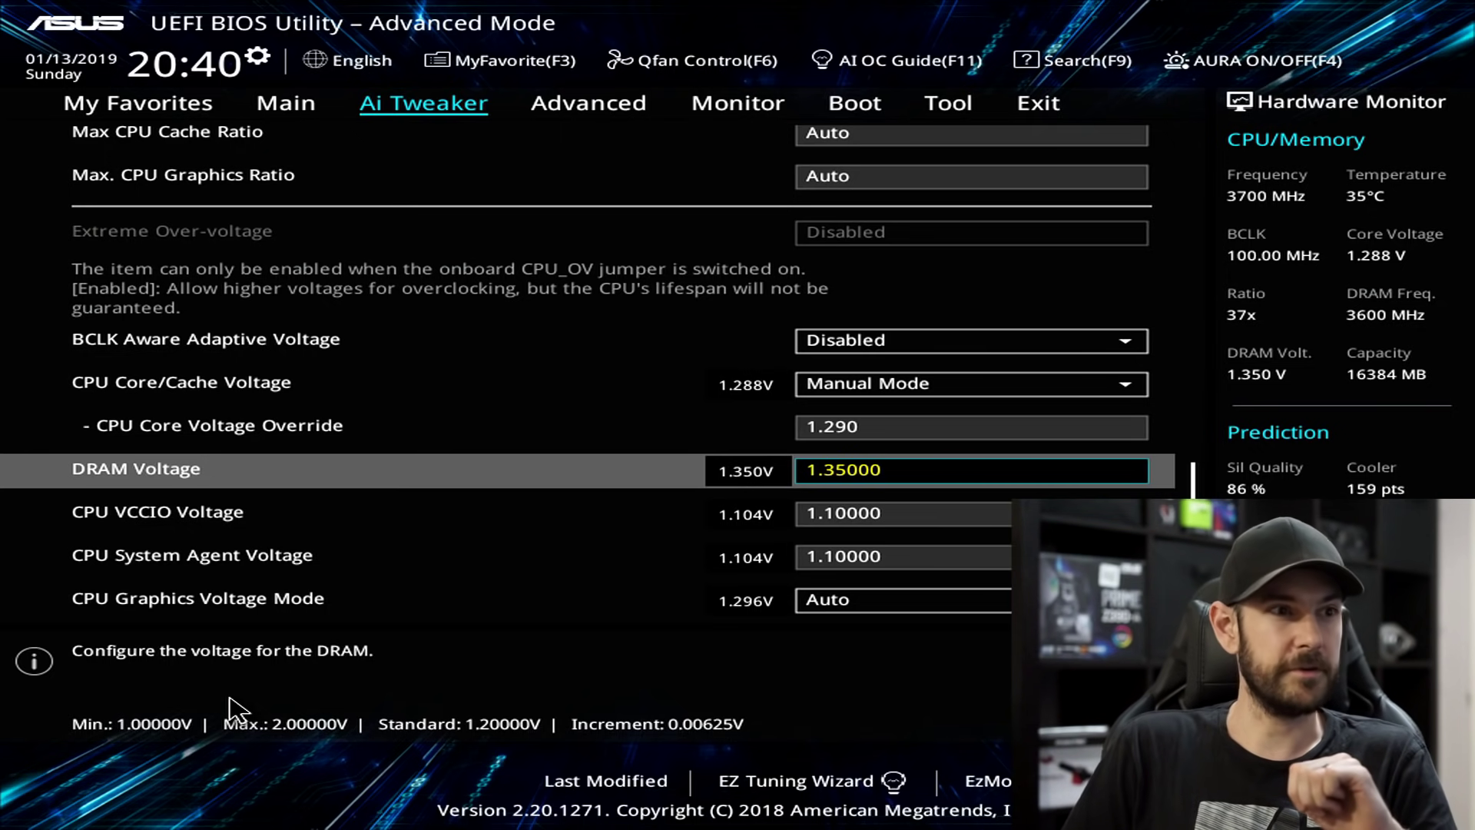
- Examine the CPU VCCIO Voltage and CPU System Agent Voltage descriptions and their allowed ranges
key("Down")
key("Up")
key("Down")
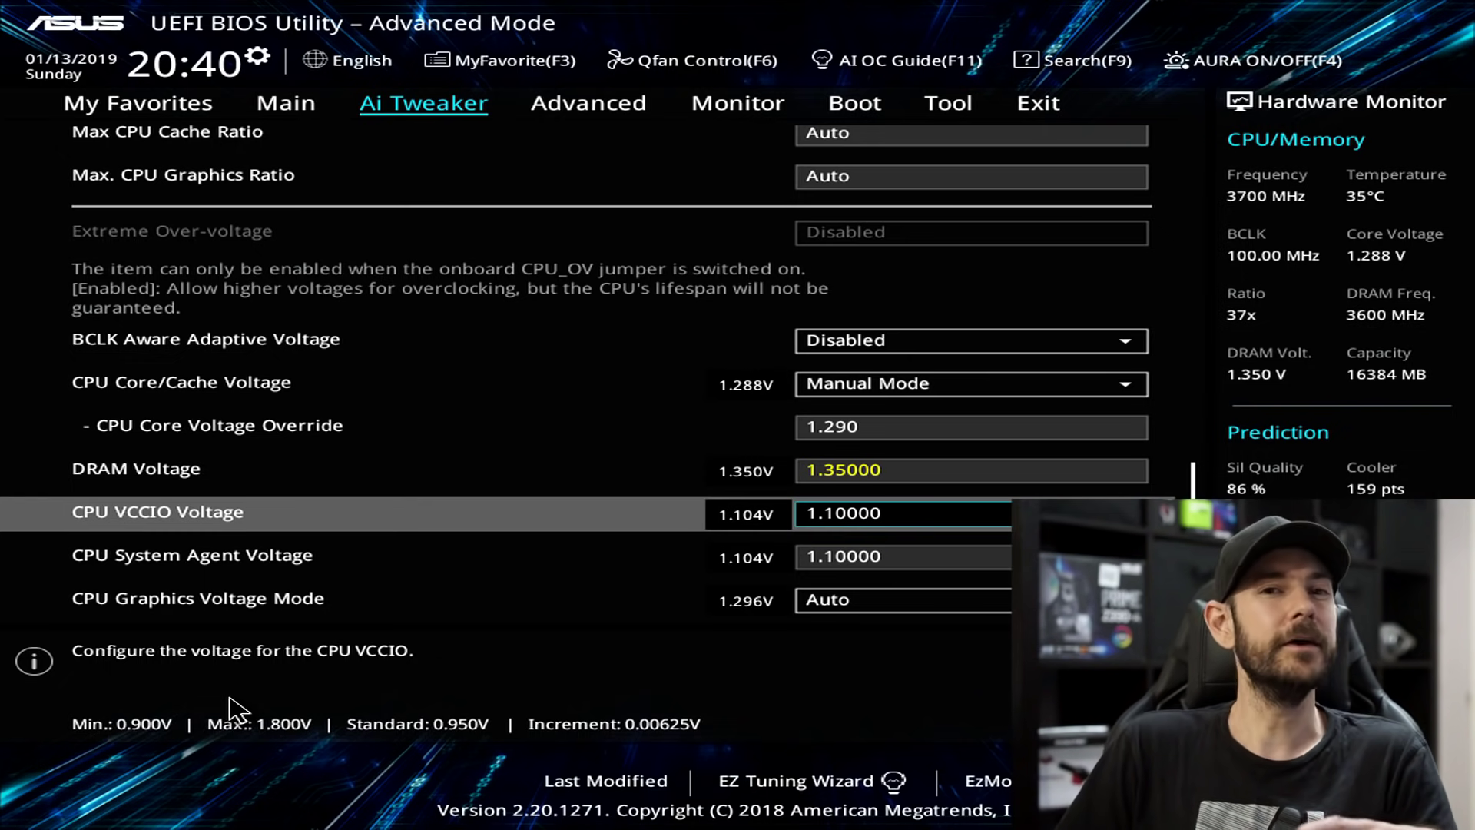
key("Down")
key("Up")
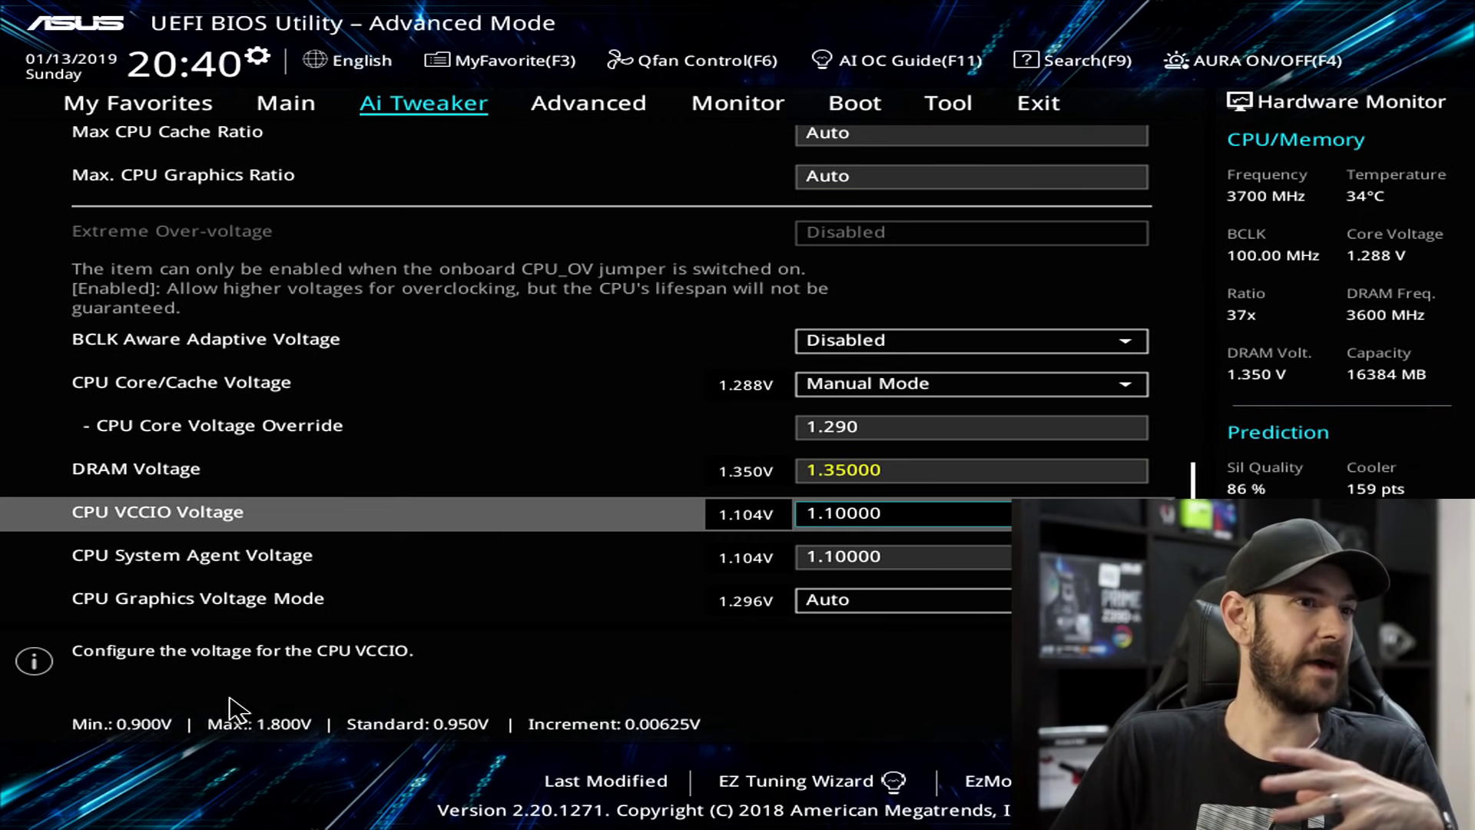
key("Down")
key("Up")
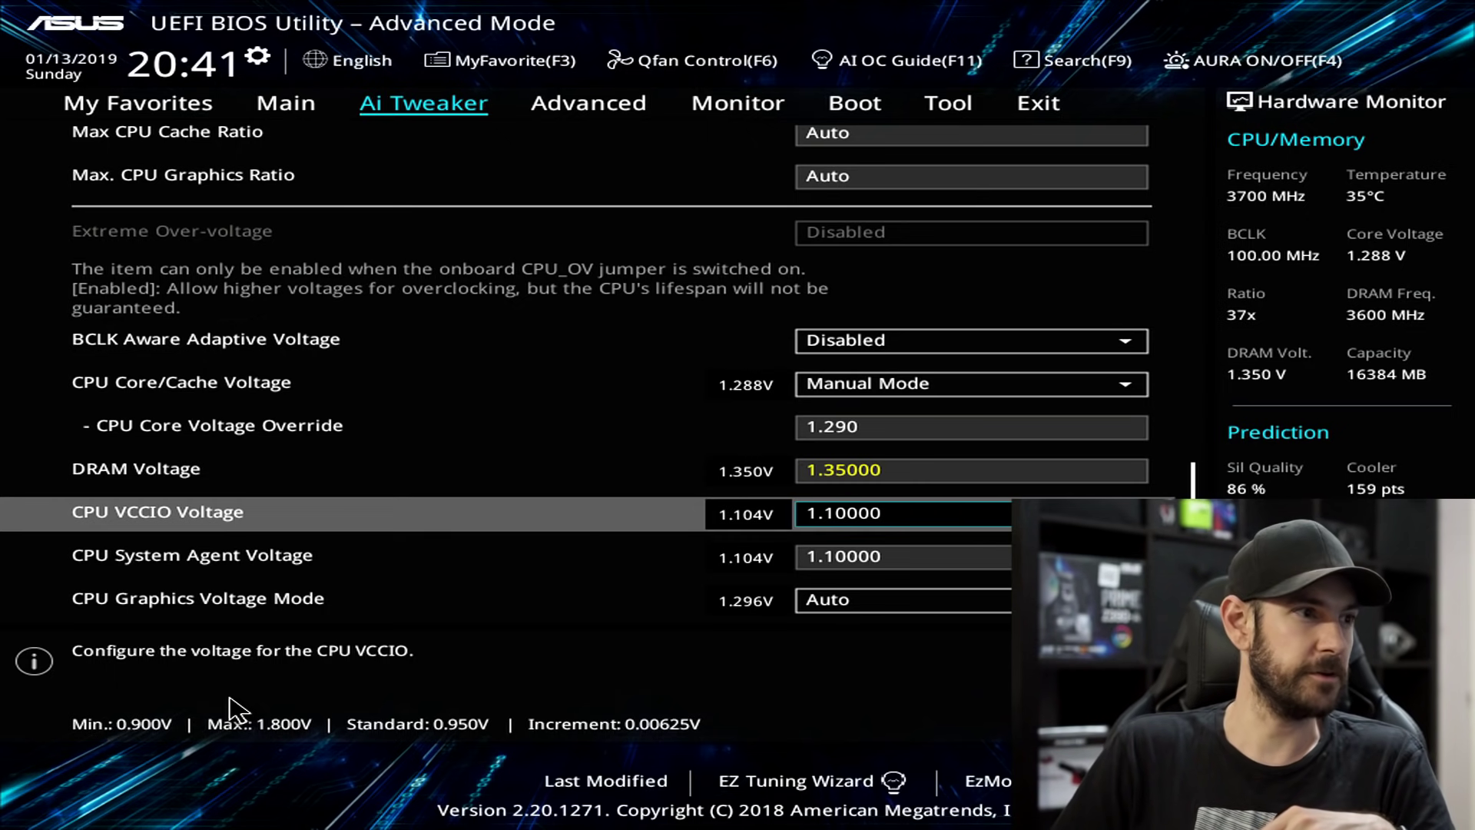
key("Down")
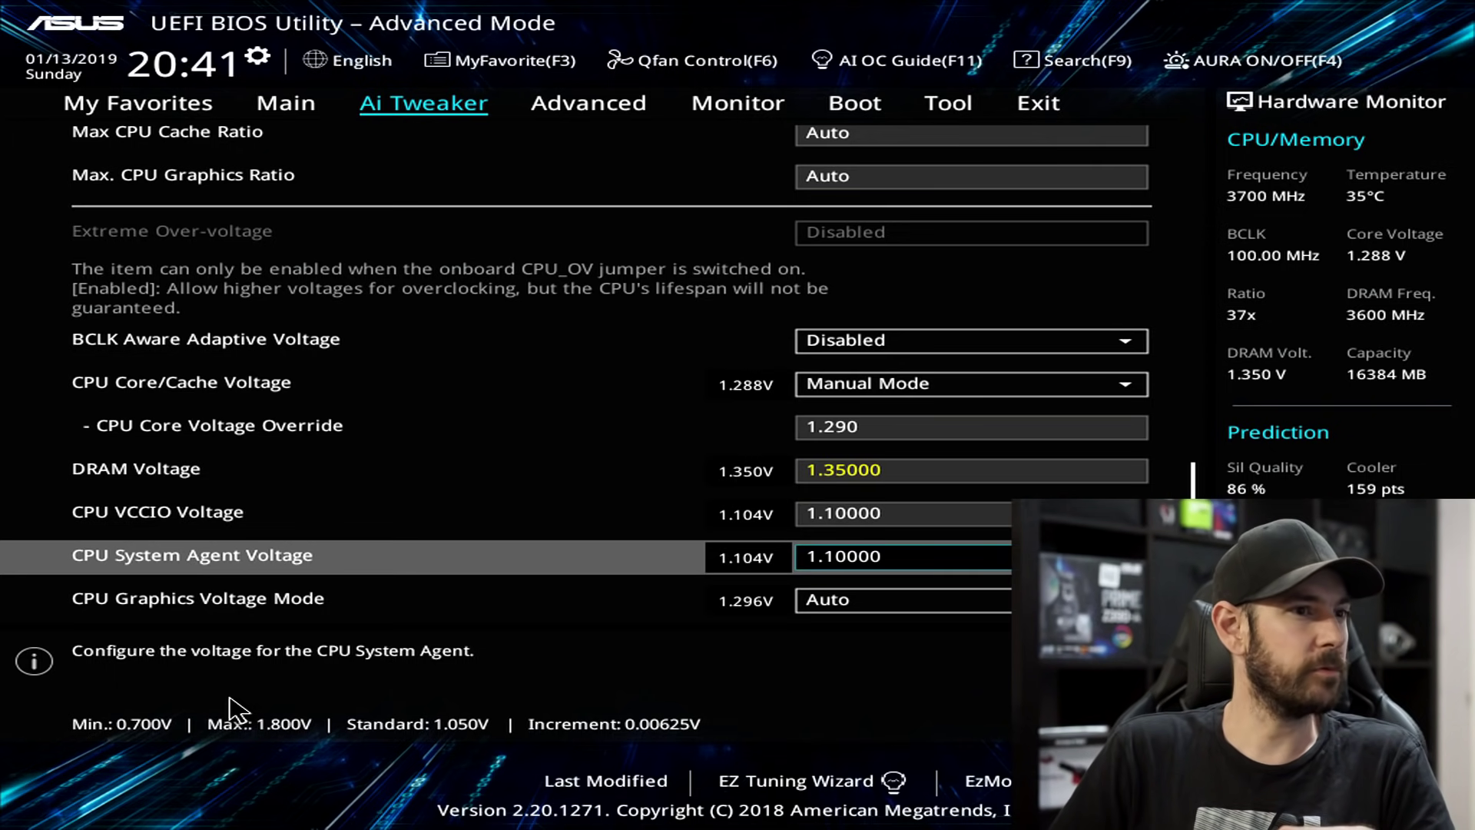
key("Down")
key("Up")
key("Down")
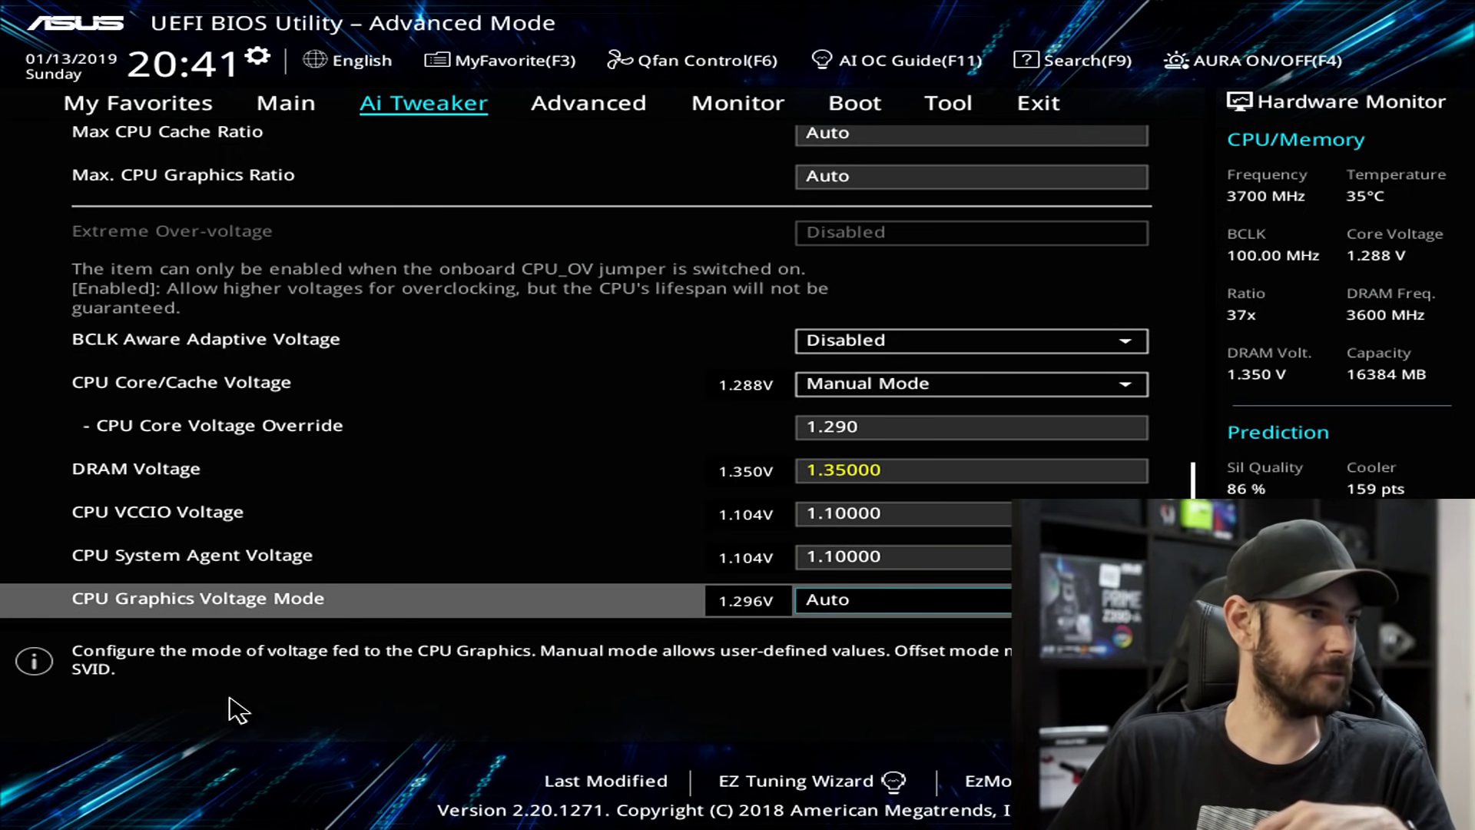
- Examine the CPU Graphics Voltage Mode, PCH Core and CPU Standby voltages, then view and close Q-Fan Control without changes
key("Down")
key("Down")
key("Up")
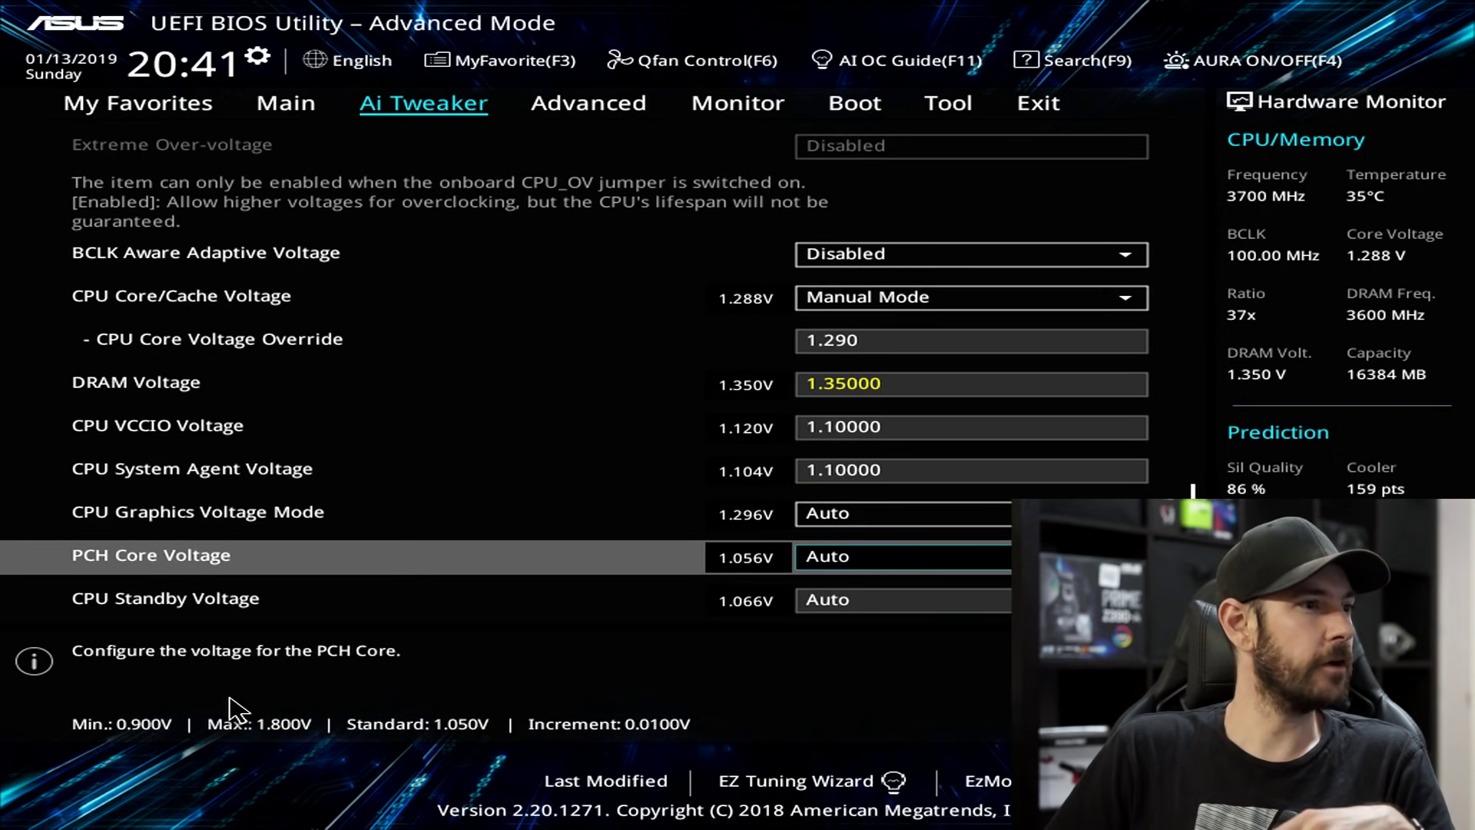
key("Down")
key("Down")
key("Up")
key("Up")
key("Up")
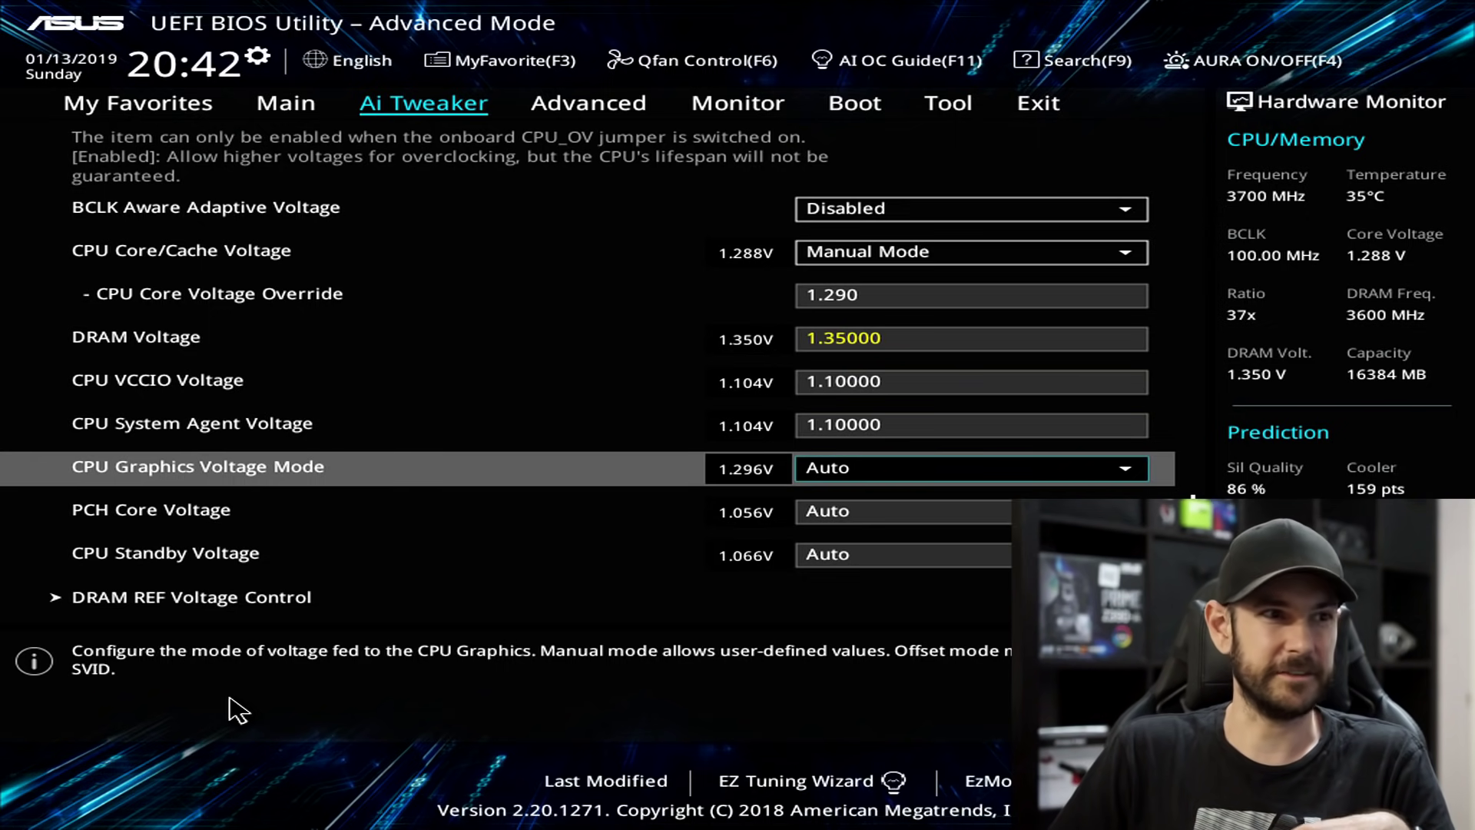
key("Down")
key("F6")
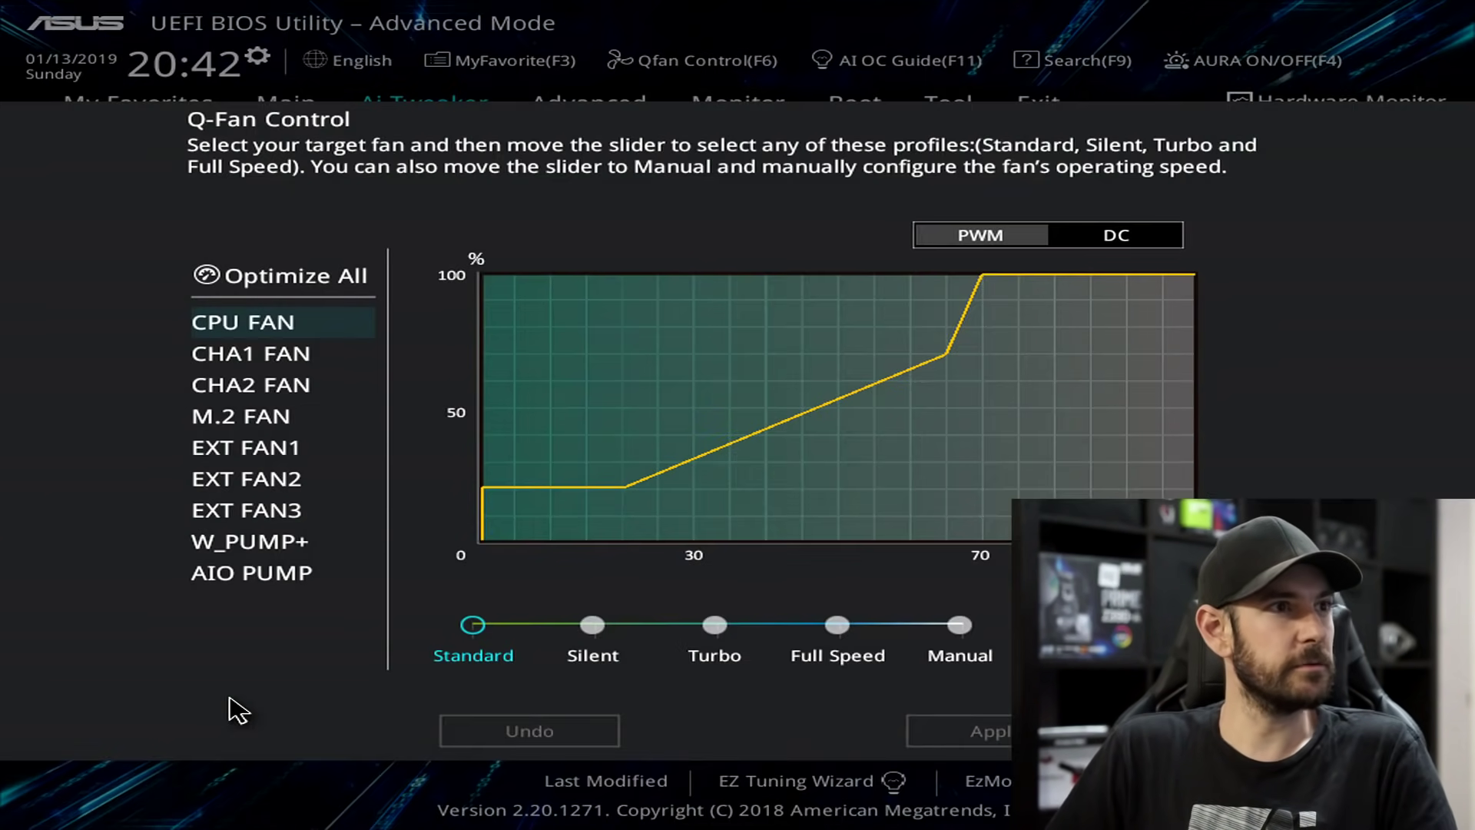
key("Escape")
- Open CPU - Power Management Control within the advanced CPU Configuration settings
key("Right")
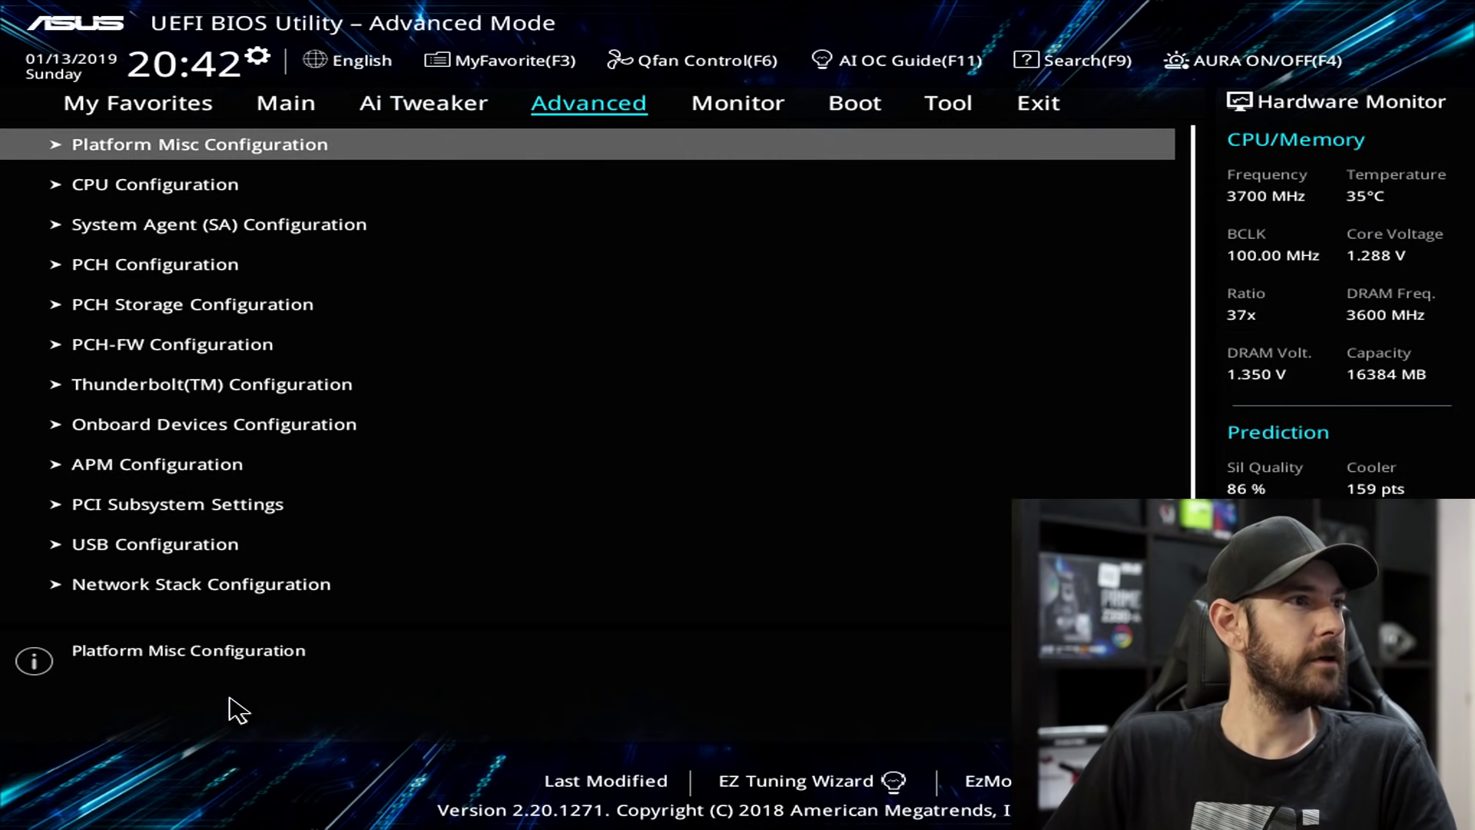
key("Down")
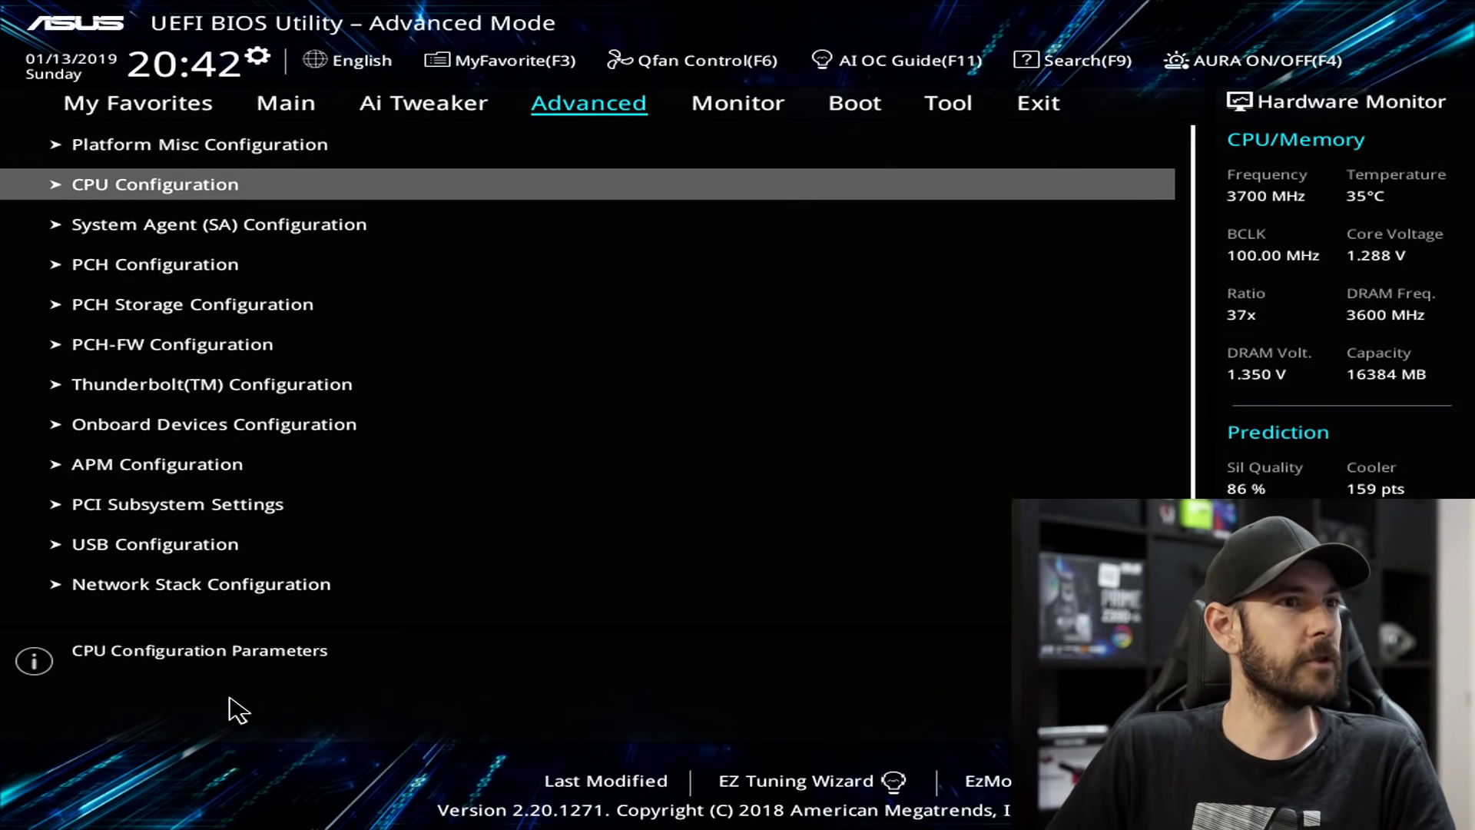
key("Return")
key("Down")
key("Down")
key("Down")
key("Down")
key("Down")
key("Down")
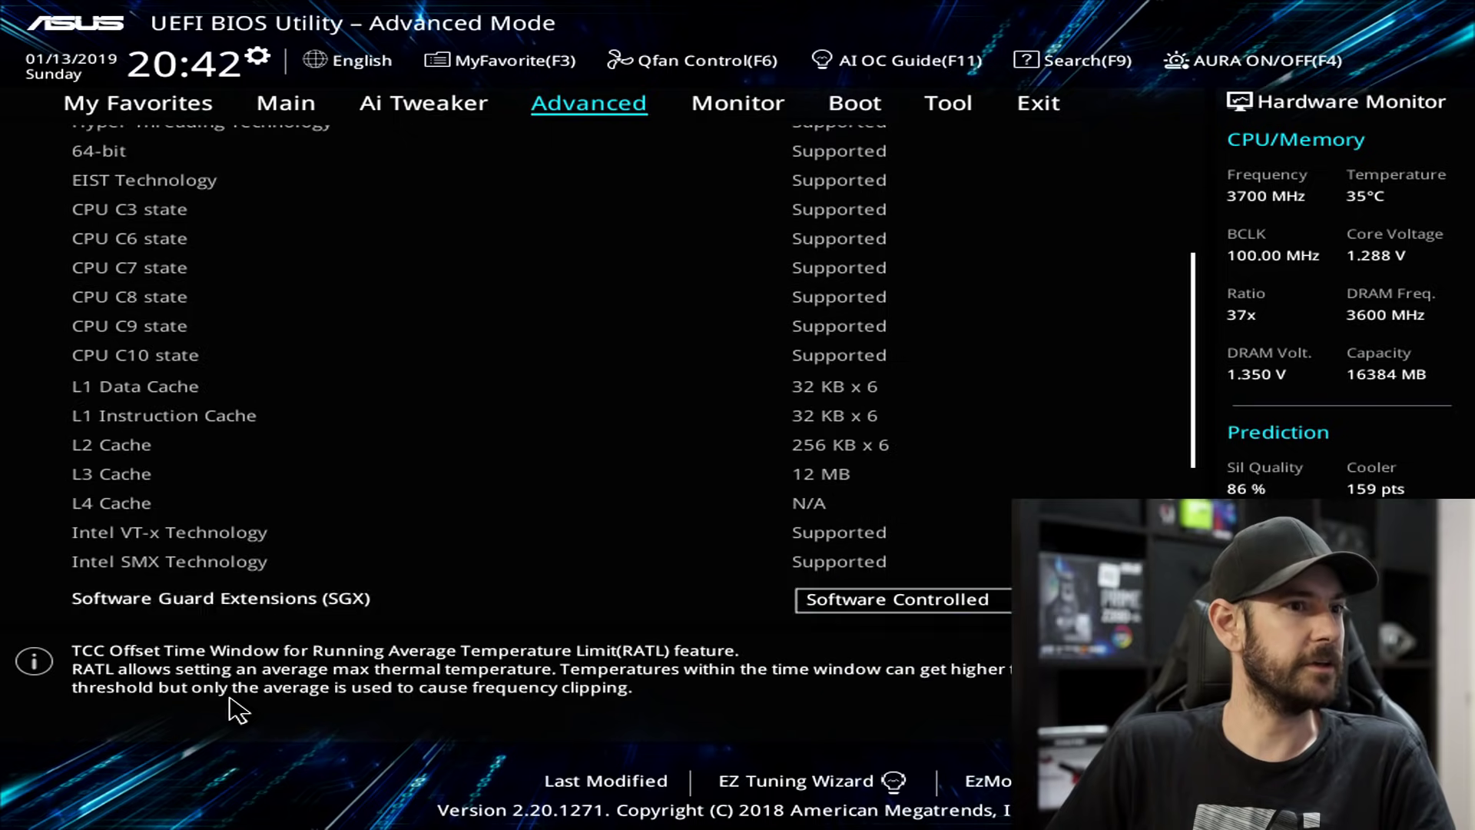
key("Down")
key("Down")
key("Down")
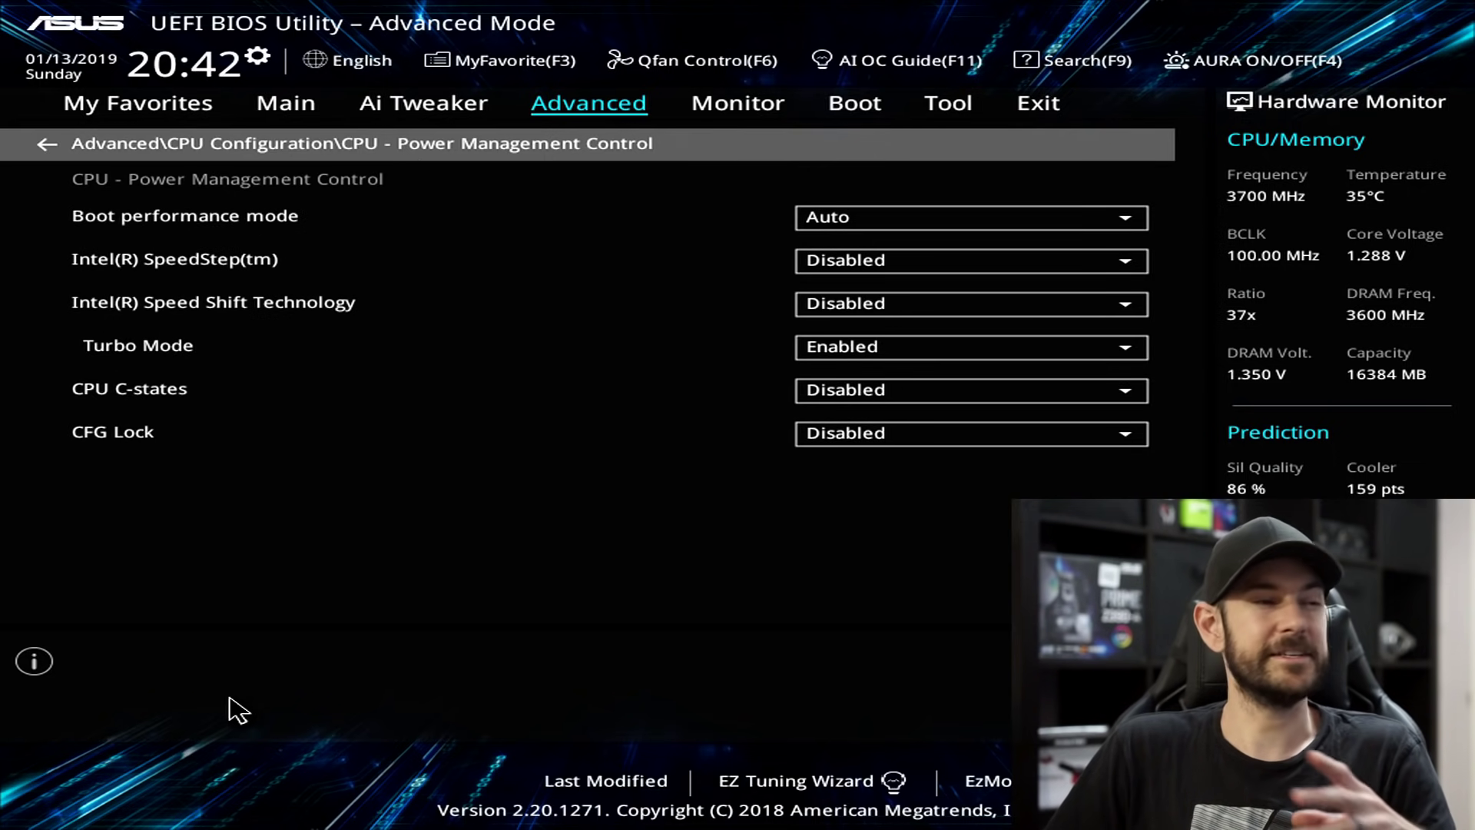
- Examine the SpeedStep, Speed Shift Technology, Turbo Mode and CPU C-states settings, and return to CPU Configuration
key("Down")
key("Down")
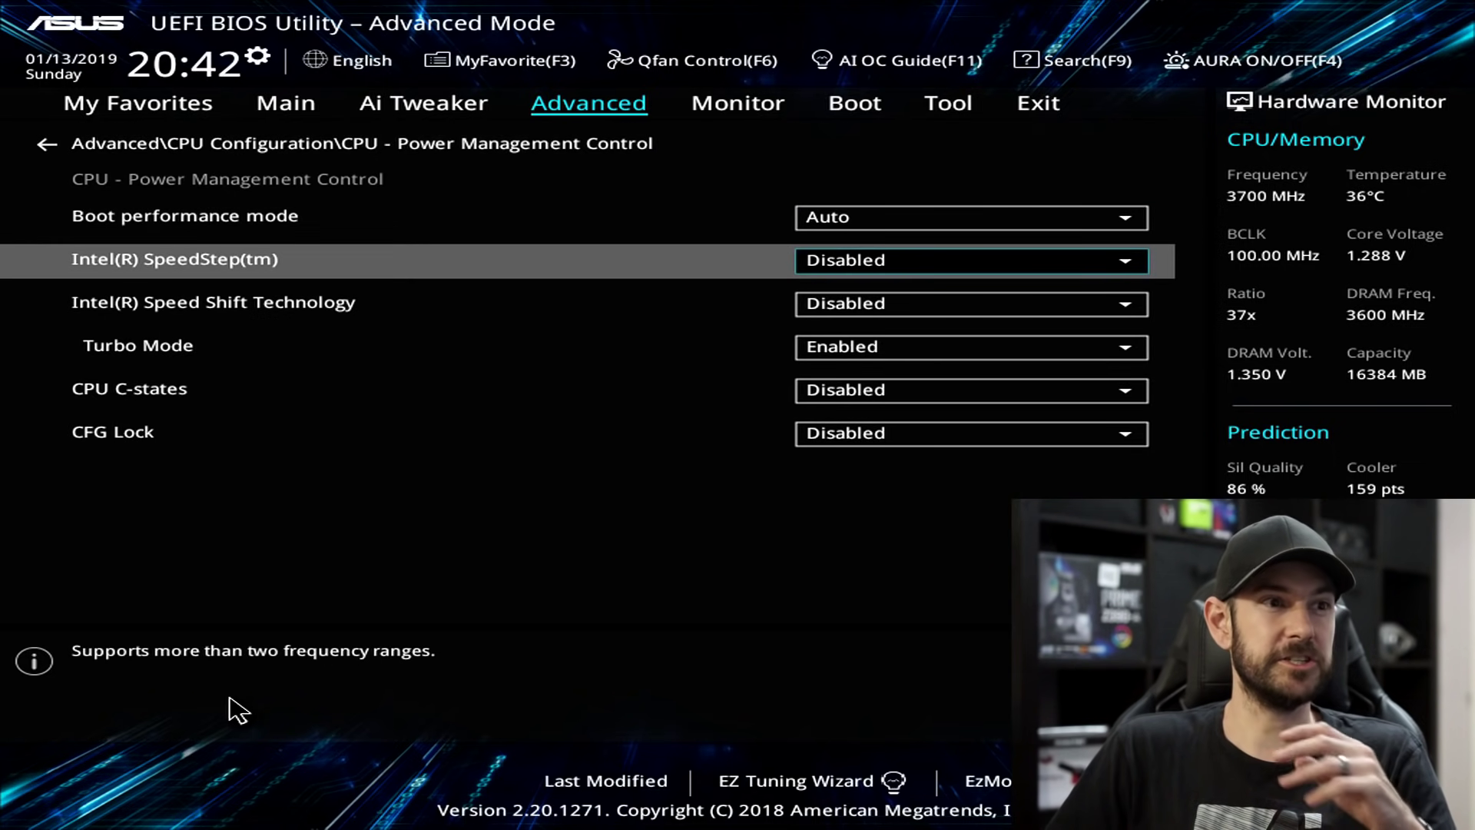
key("Down")
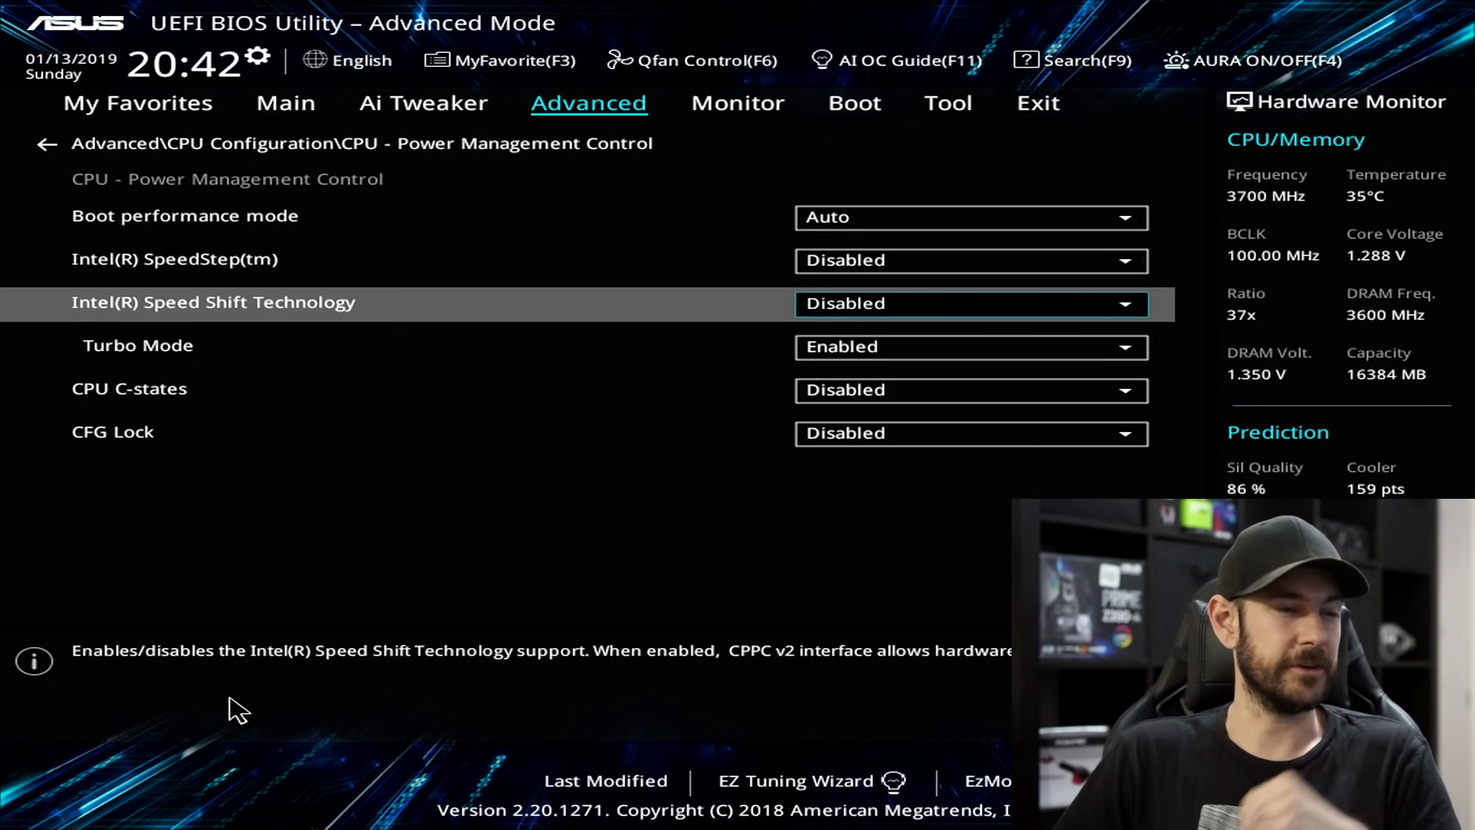
key("Down")
key("Down")
key("Up")
key("Up")
key("Down")
key("Down")
key("Down")
key("Up")
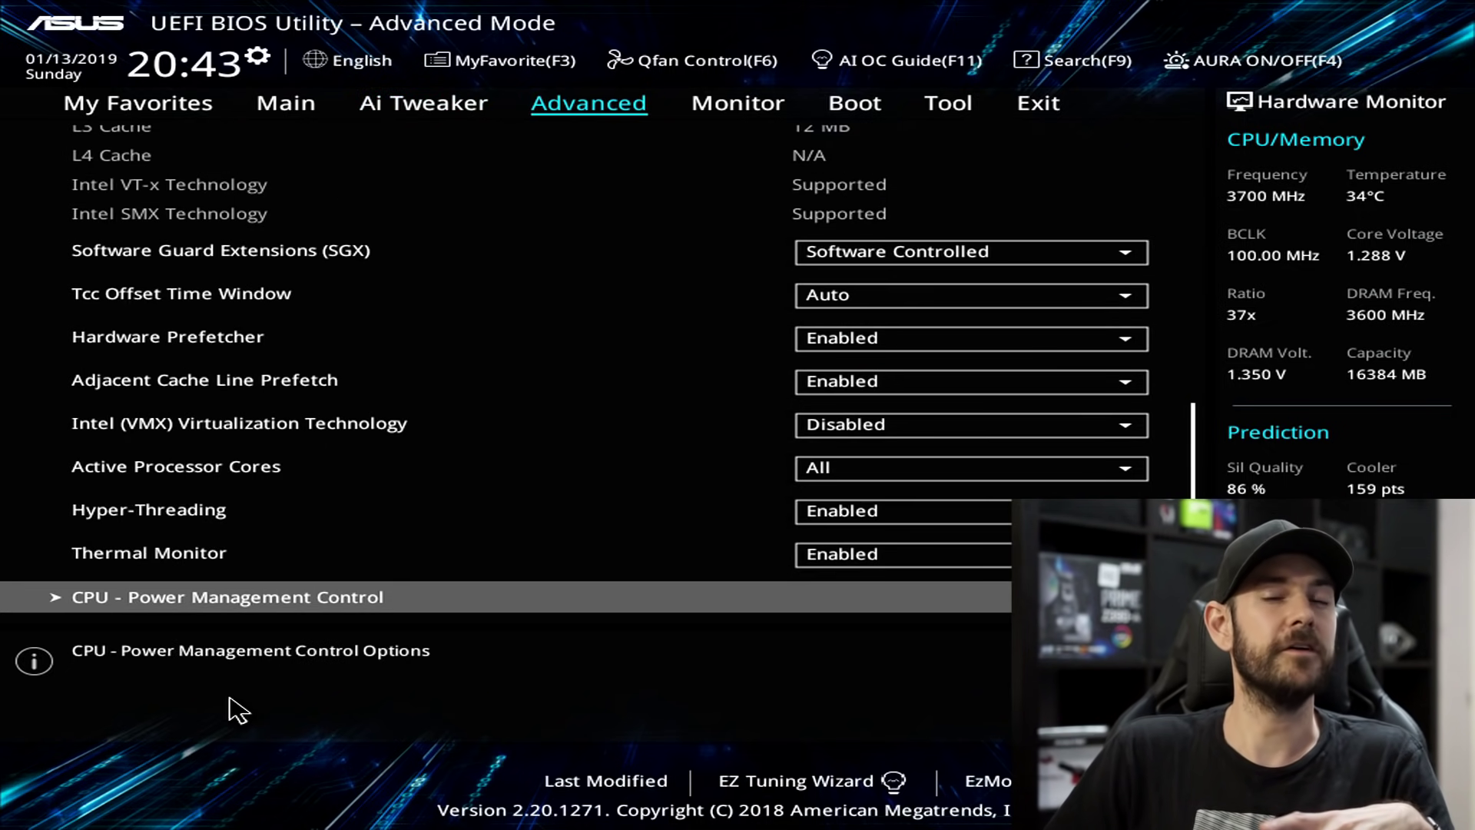
- Open the ASUS User Profile tool for saving and loading BIOS setting profiles
key("Right")
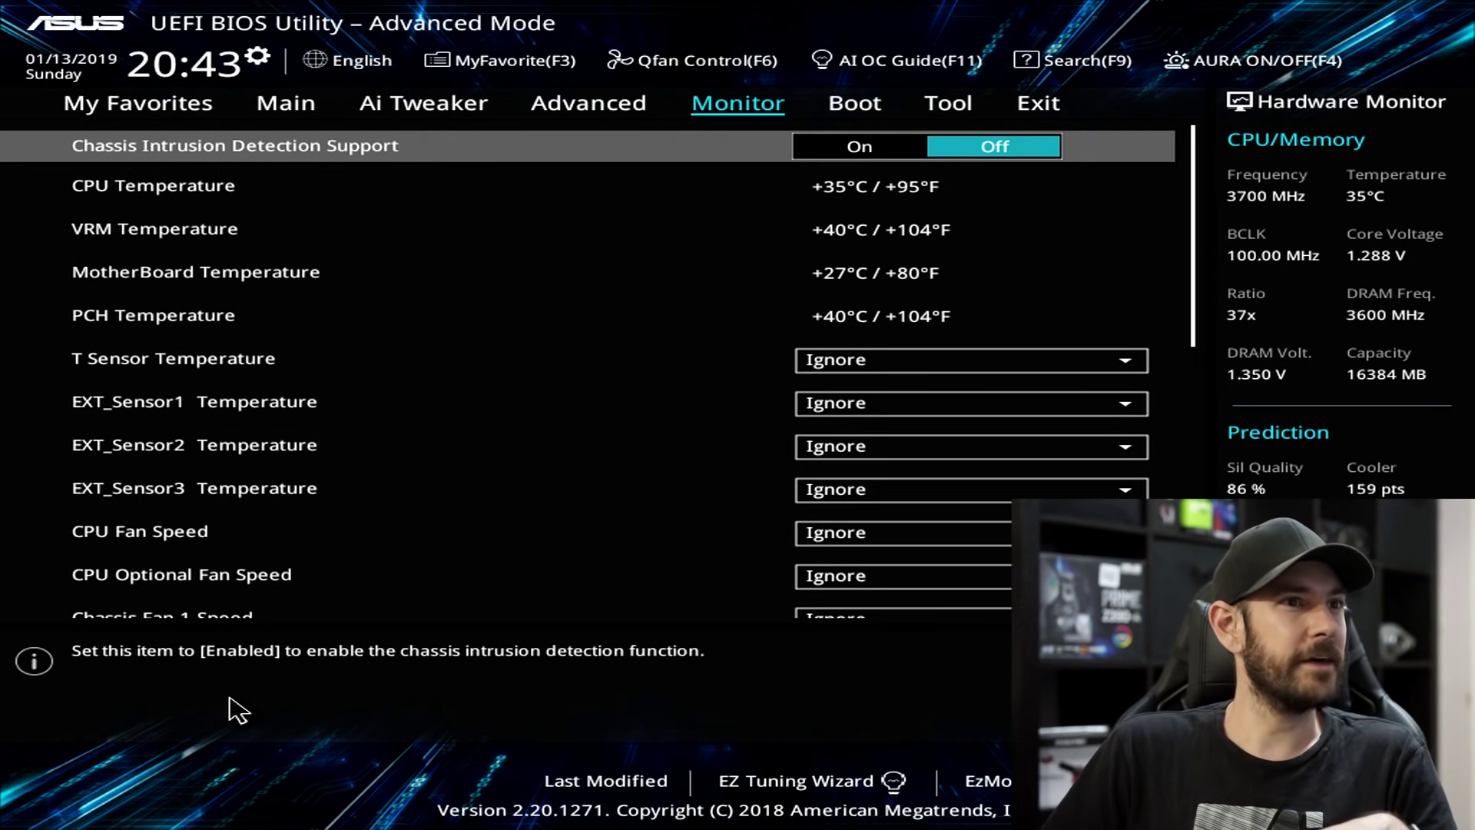
key("Right")
key("Right")
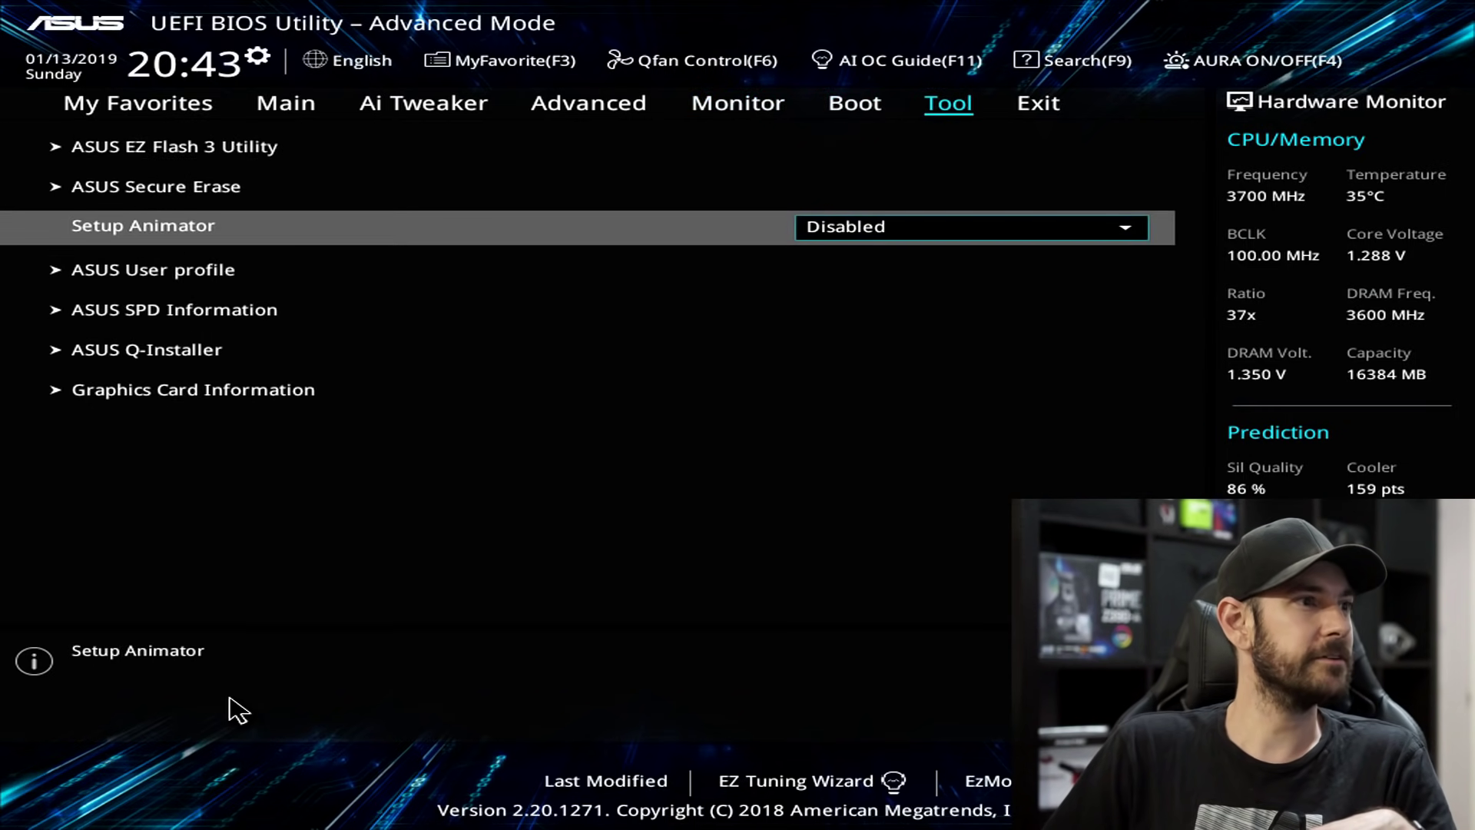
key("Down")
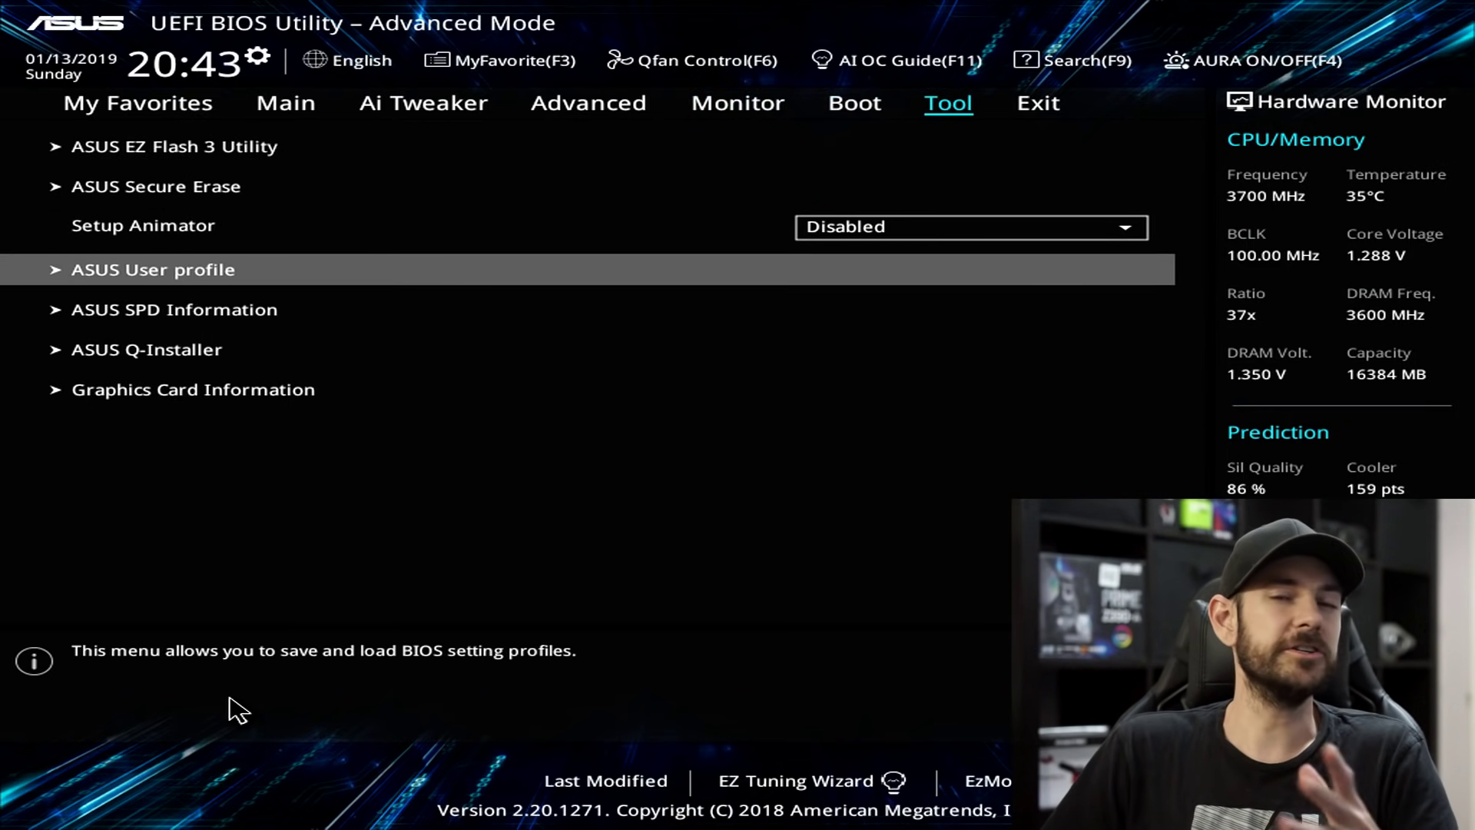
key("Return")
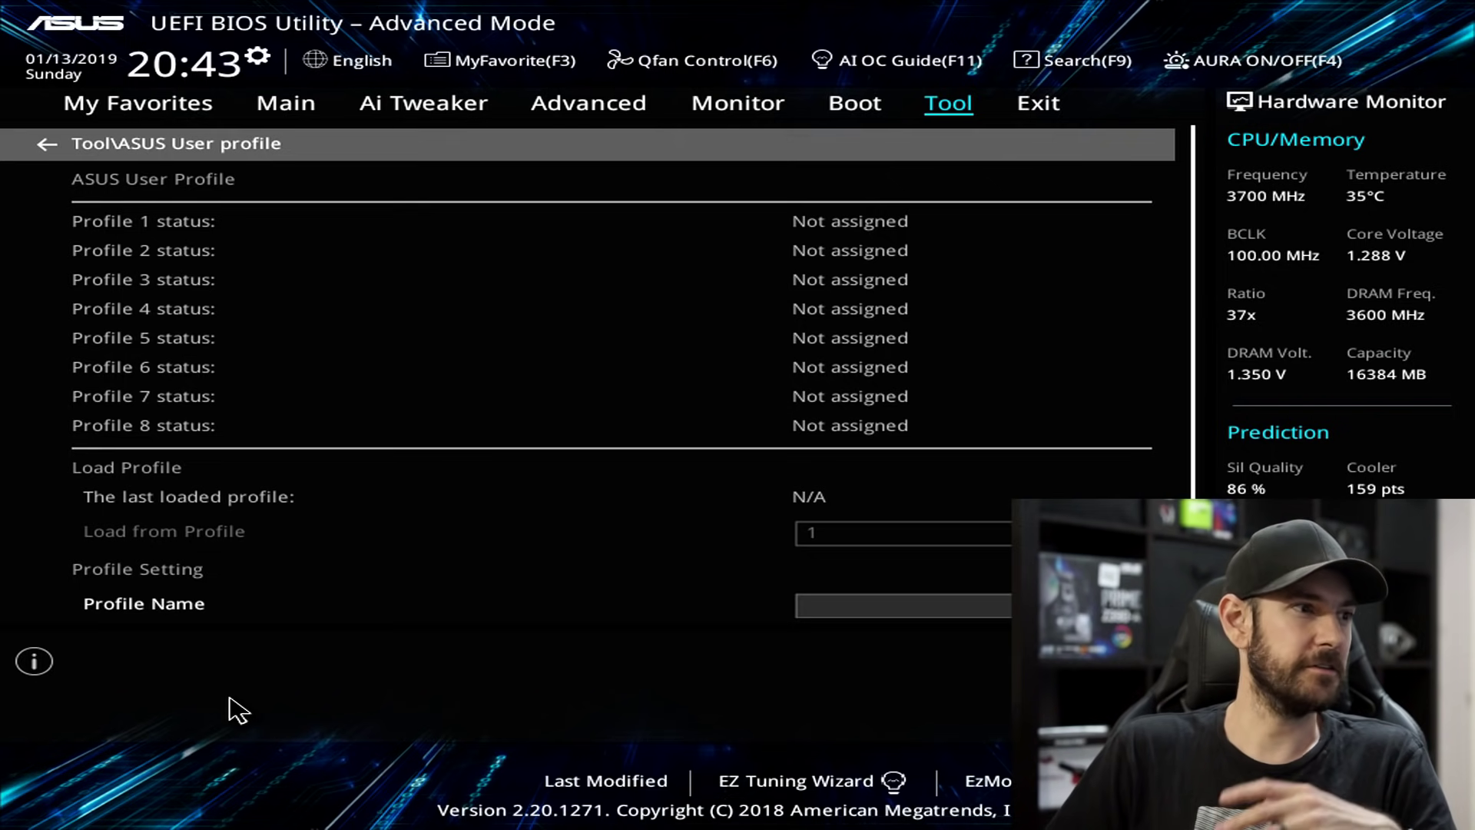
- Enter 5.9GHz as the profile name for the current BIOS settings
key("Down")
key("Down")
key("Down")
key("Up")
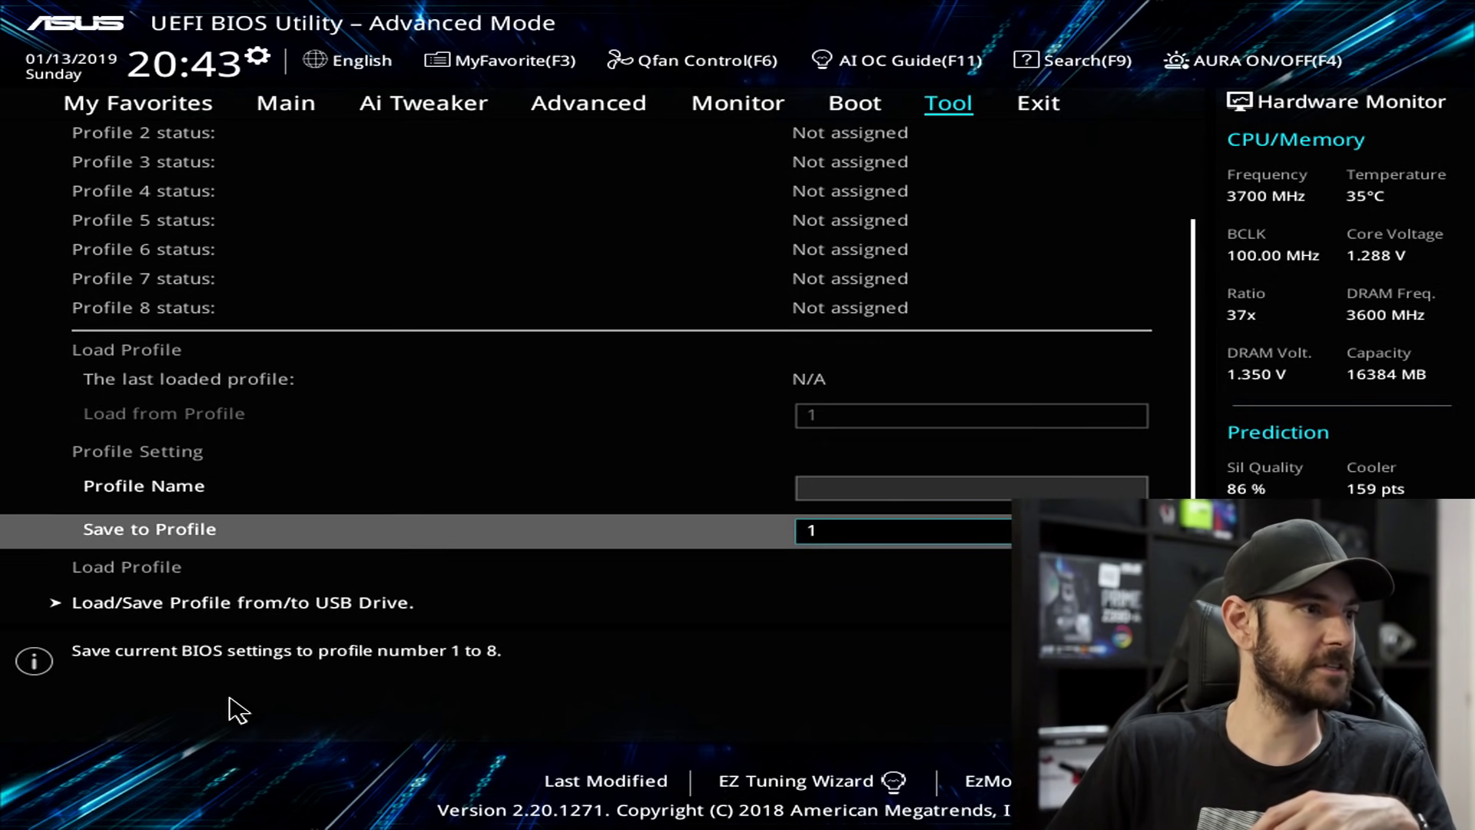
key("Up")
key("Up")
key("Down")
key("Down")
key("Up")
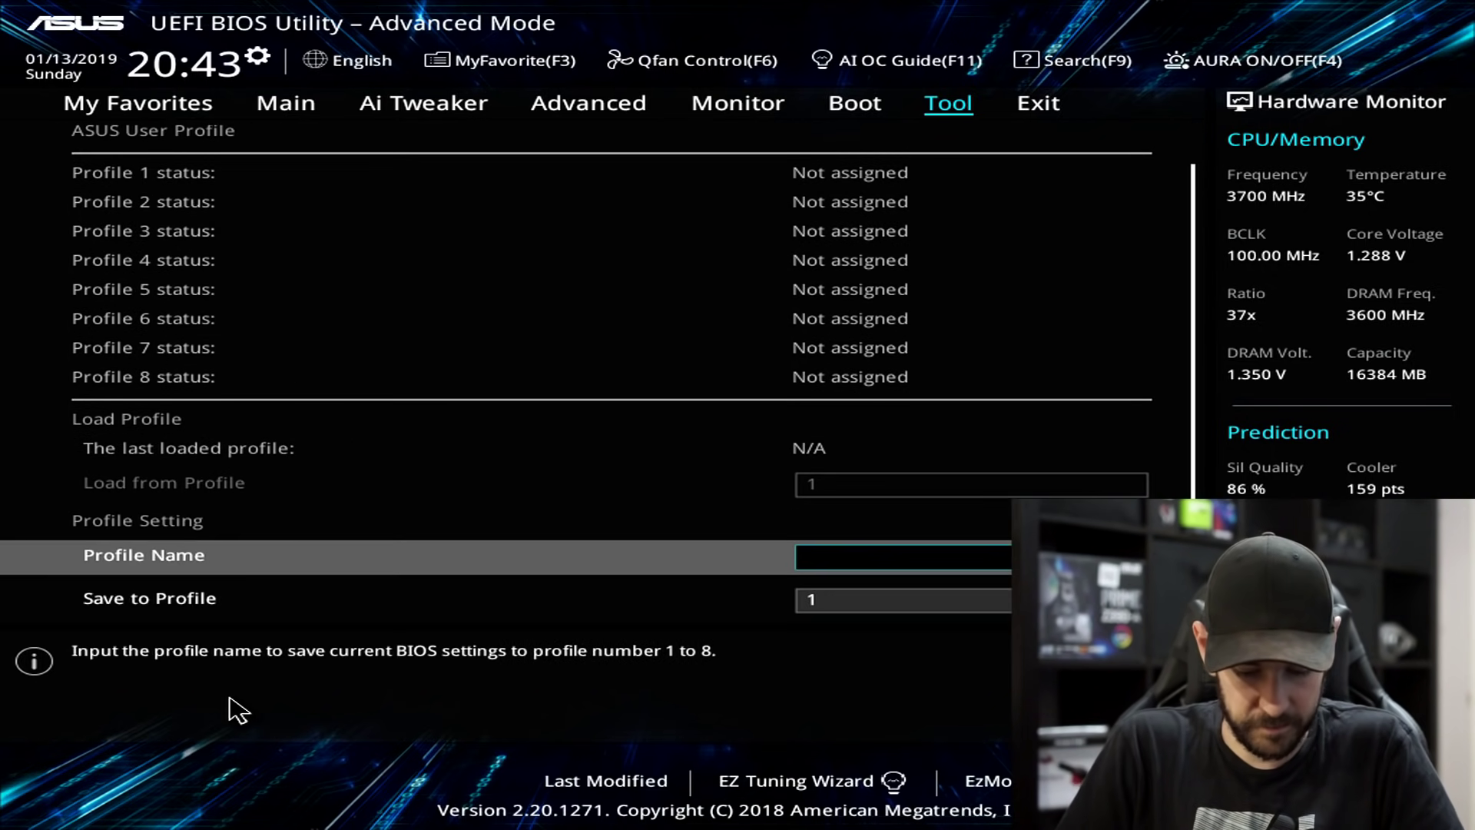
type("5.9")
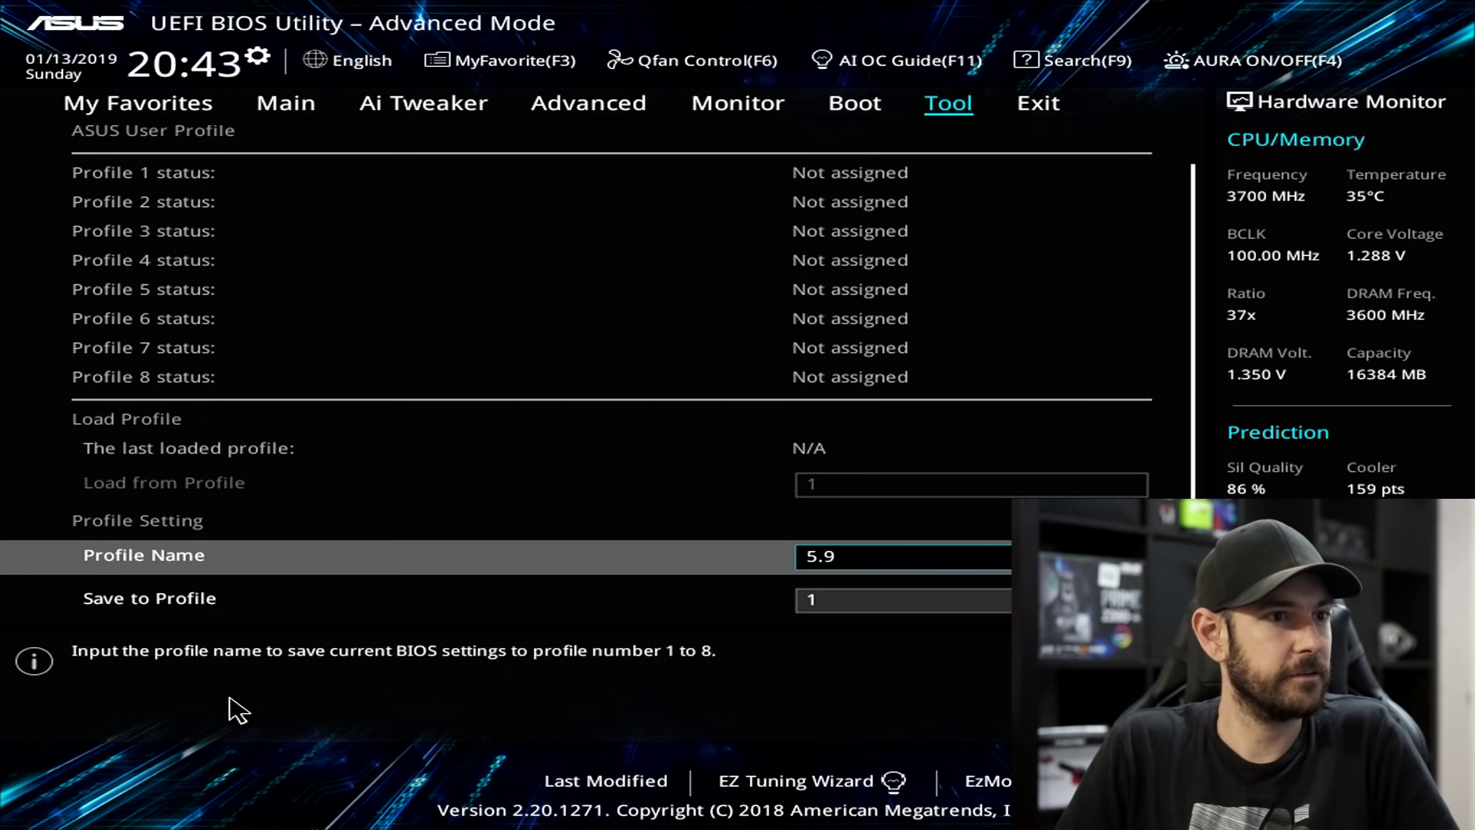
type("GHx")
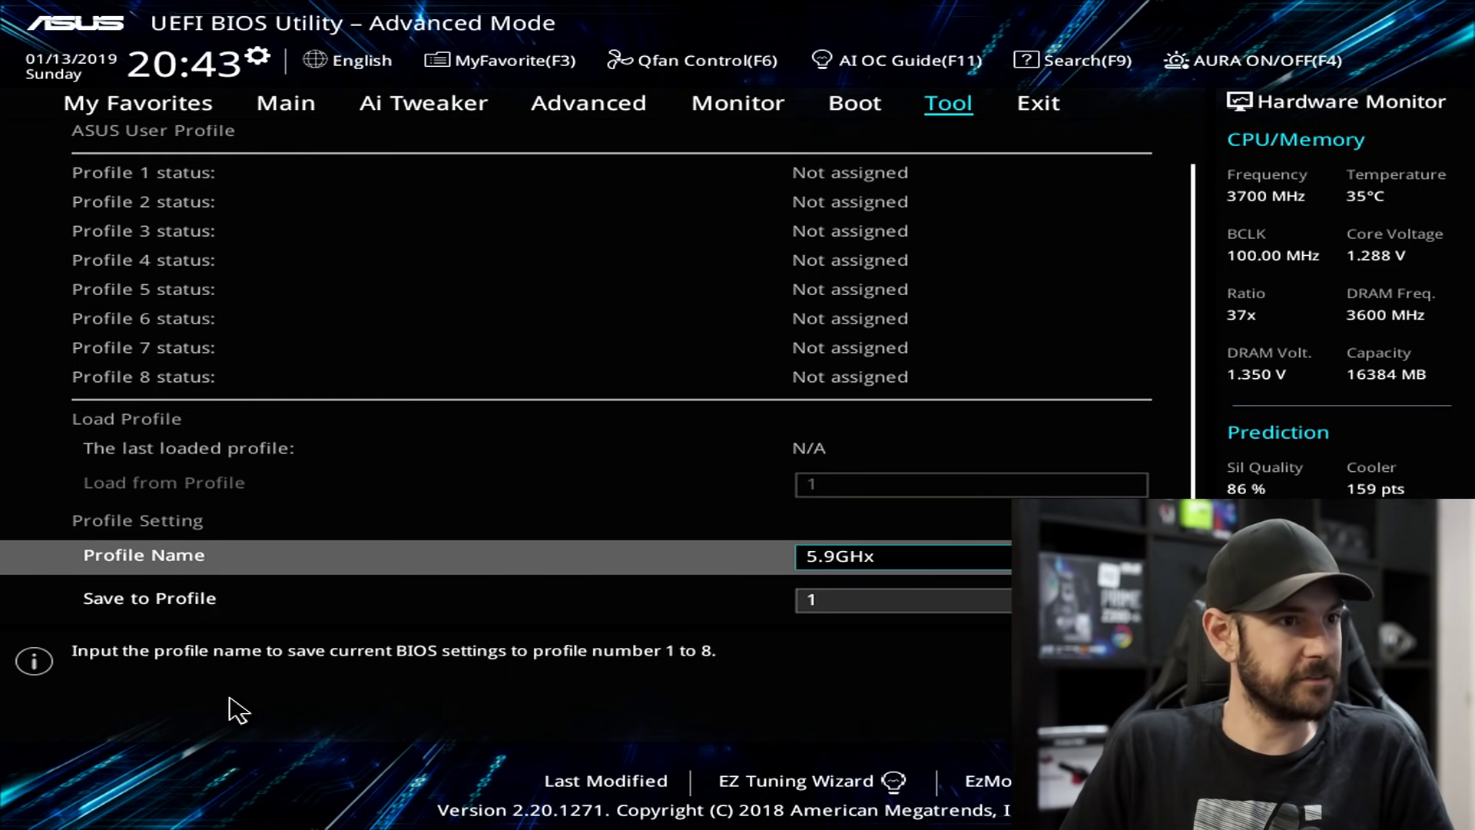
key("BackSpace")
type("z")
- Save the current BIOS settings to profile number 1 and confirm
key("Down")
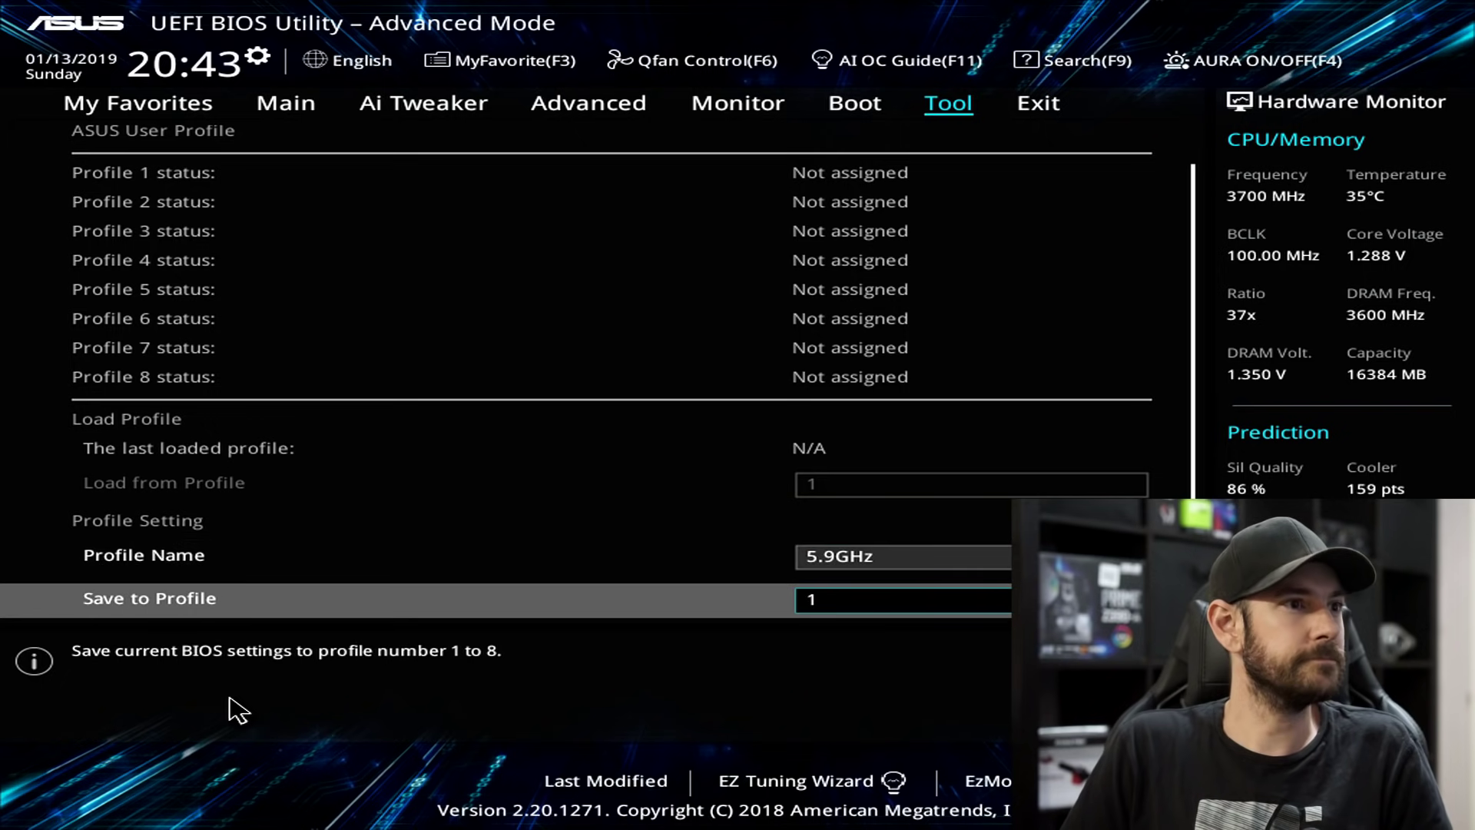
key("Return")
key("Return")
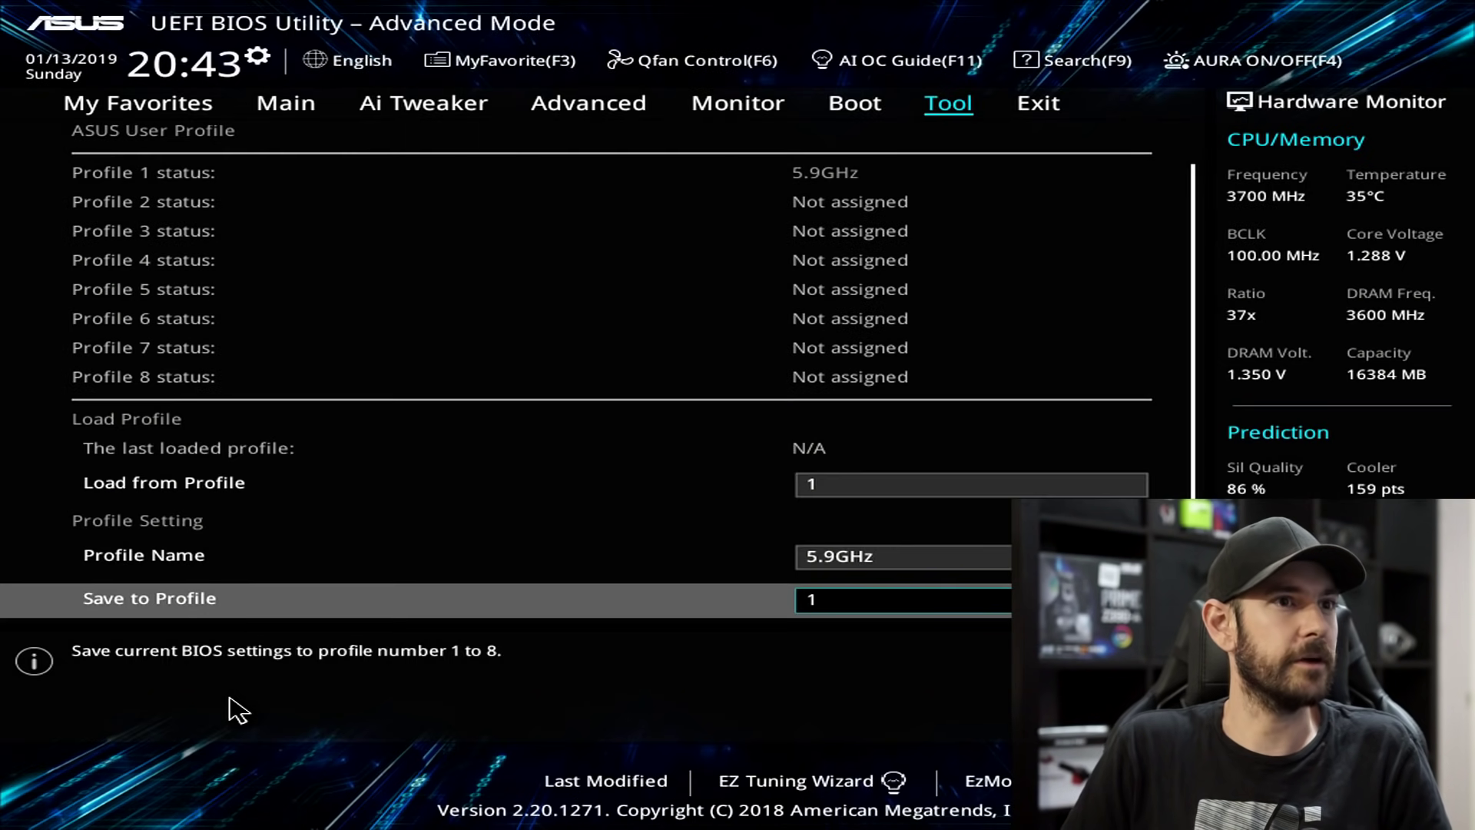
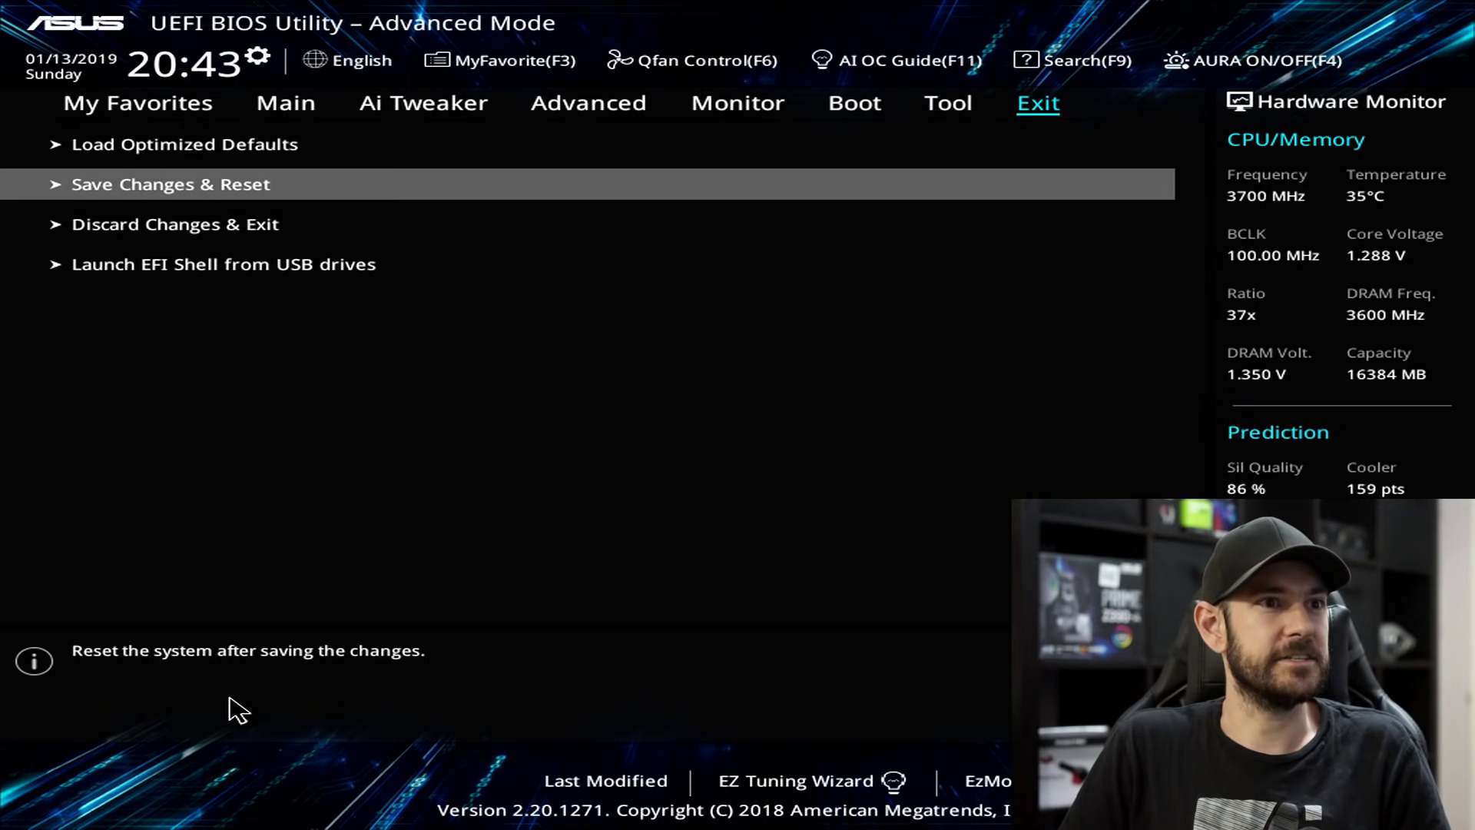
- Save the BIOS changes and reset the system
key("Return")
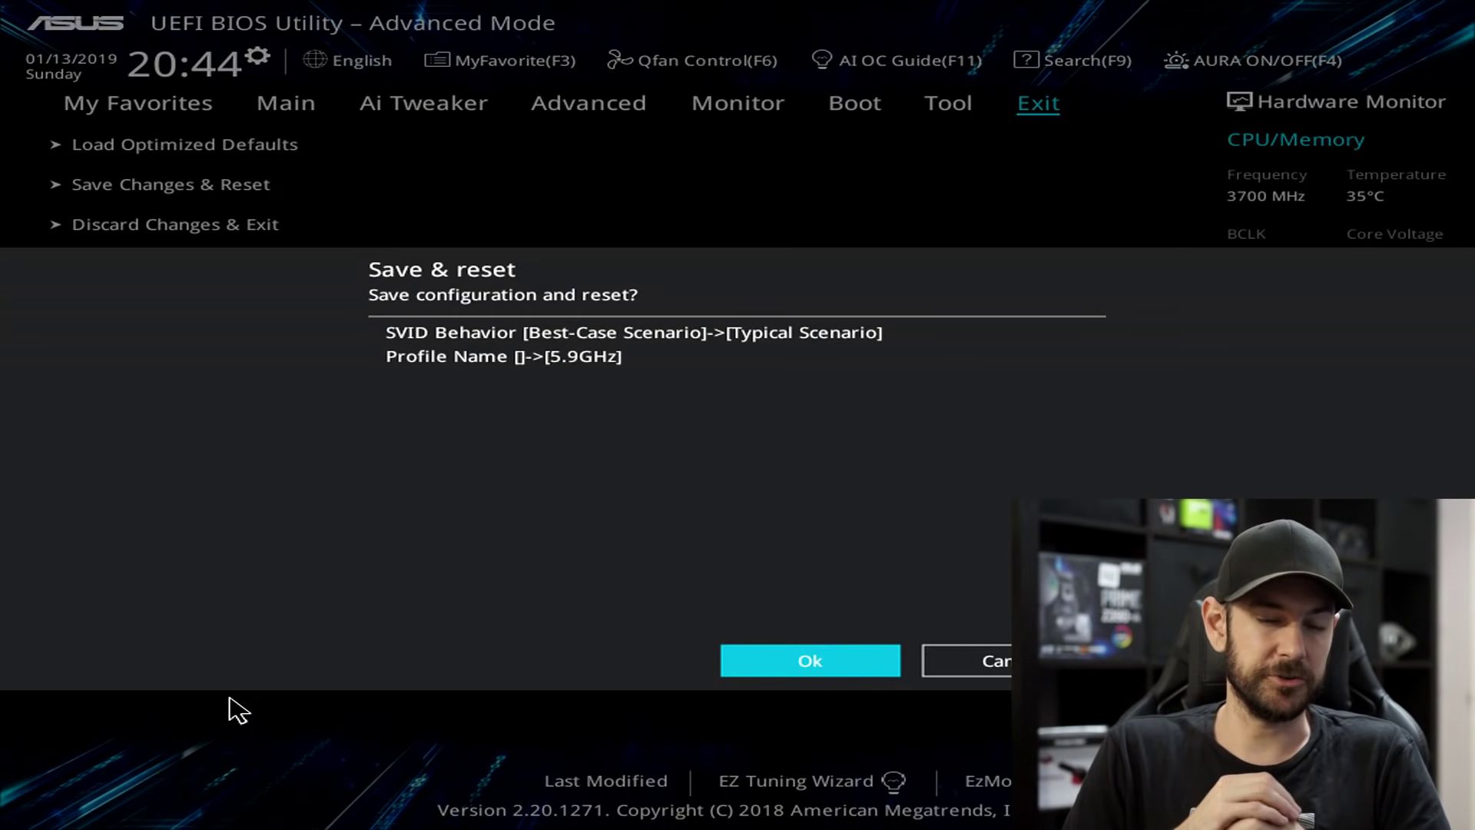
key("Return")
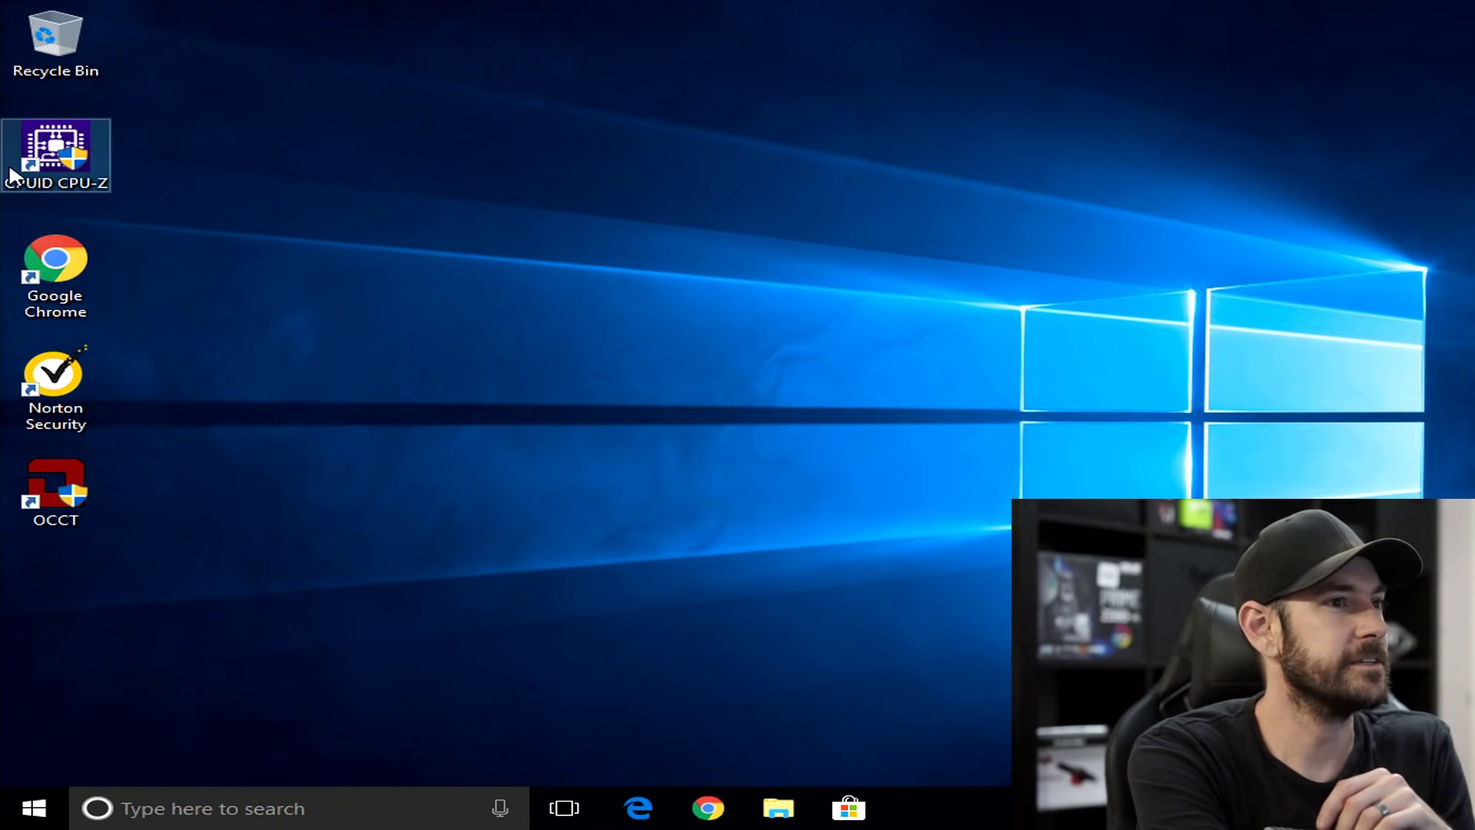
- Launch CPU-Z with permission to make changes and move its window aside on the desktop
double_click(50, 160)
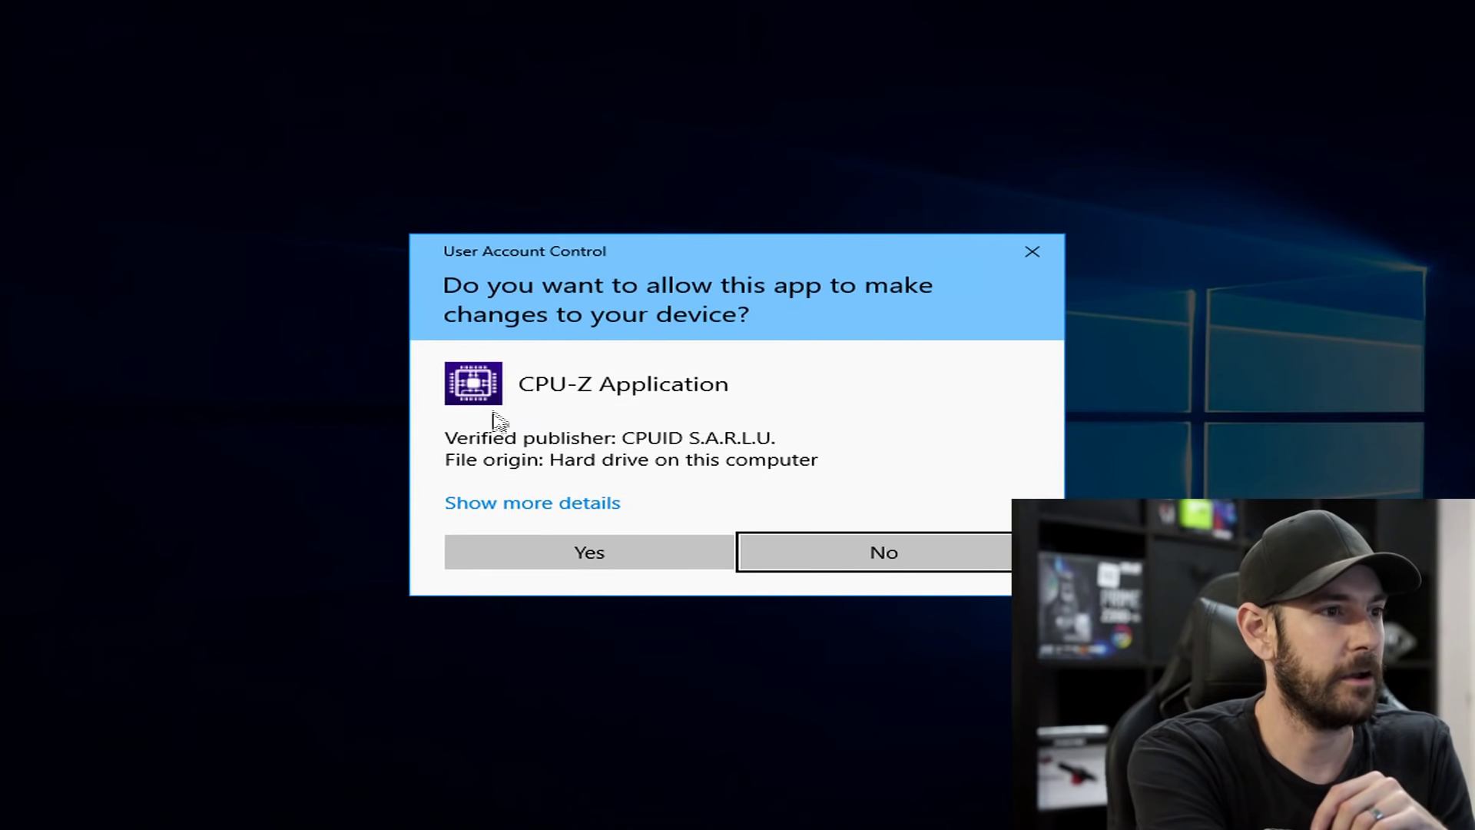
left_click(544, 556)
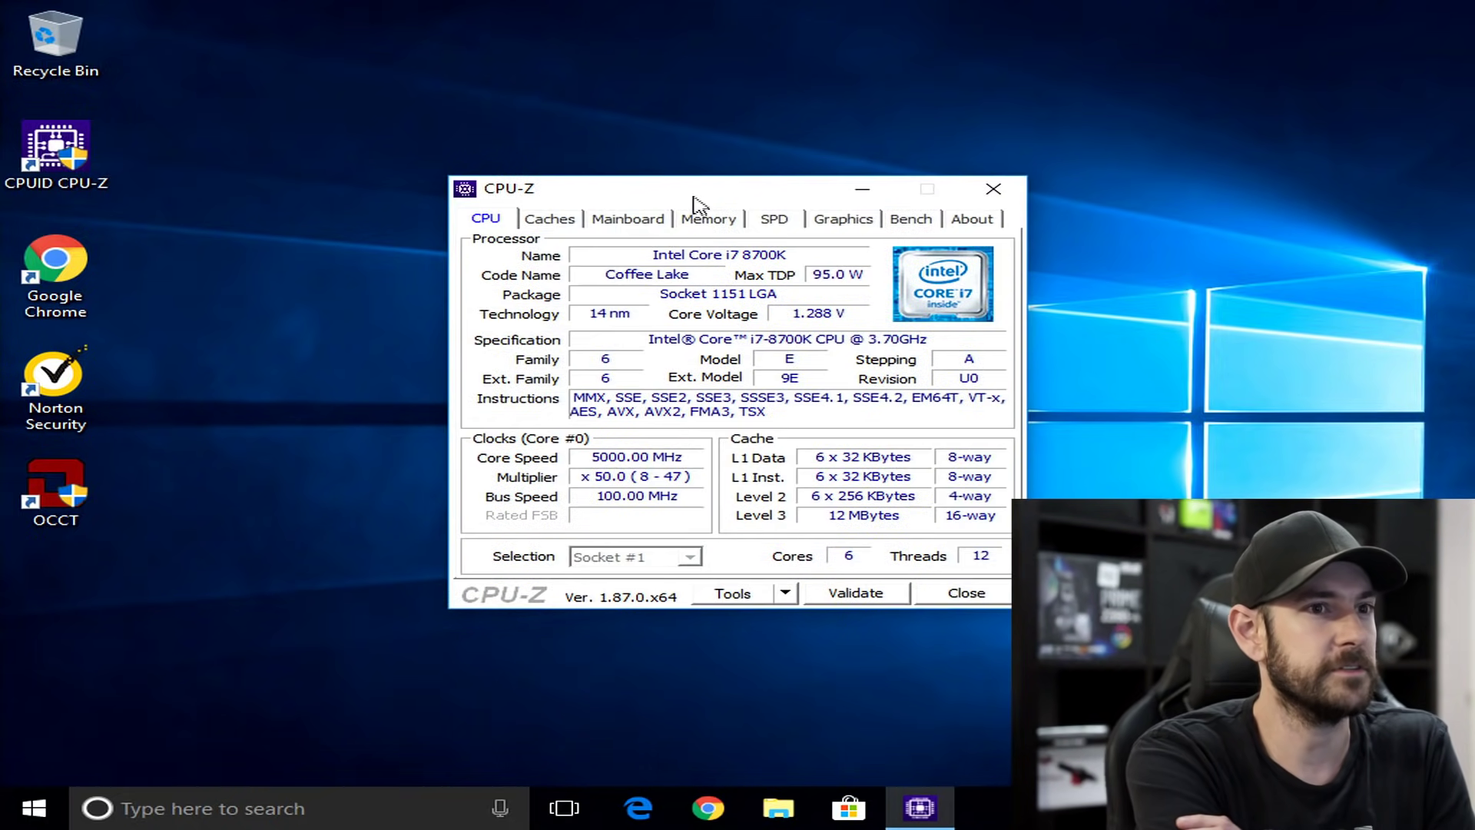
left_click_drag(697, 199, 1090, 150)
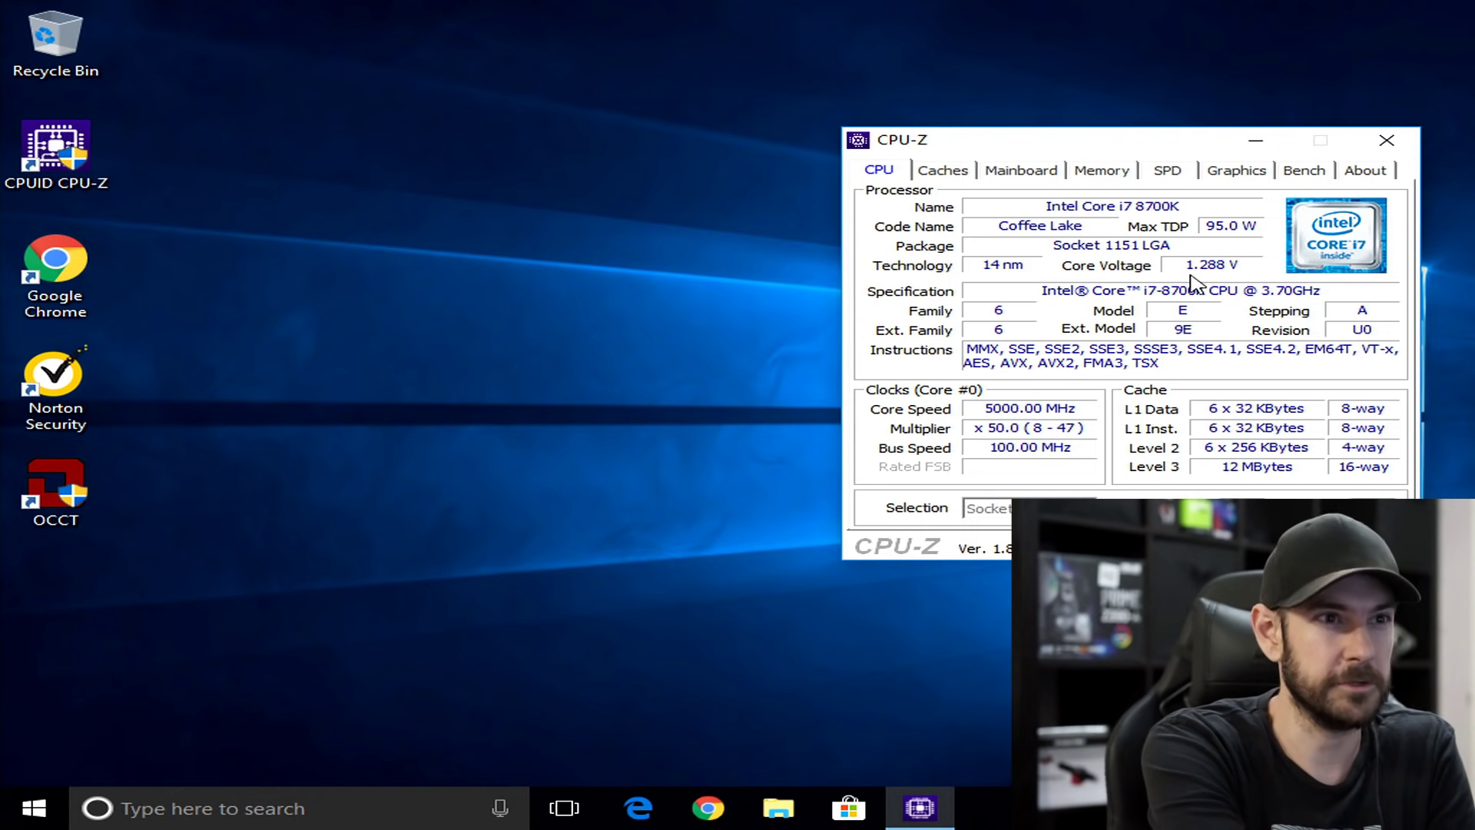
- Launch OCCT with permission to make changes, shift the CPU-Z window further aside and dismiss the donation notice
left_click(56, 484)
double_click(56, 483)
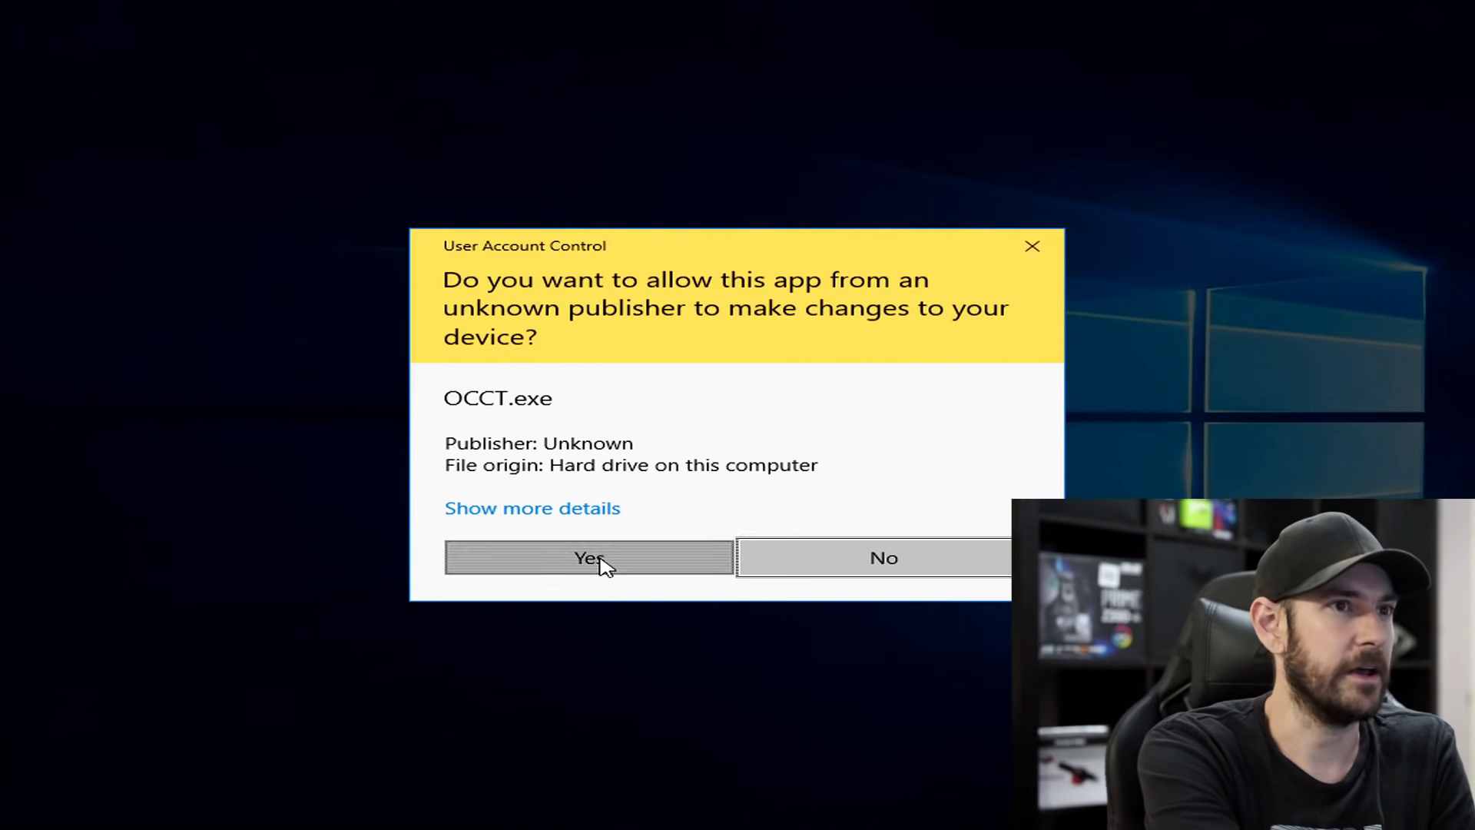
left_click(601, 558)
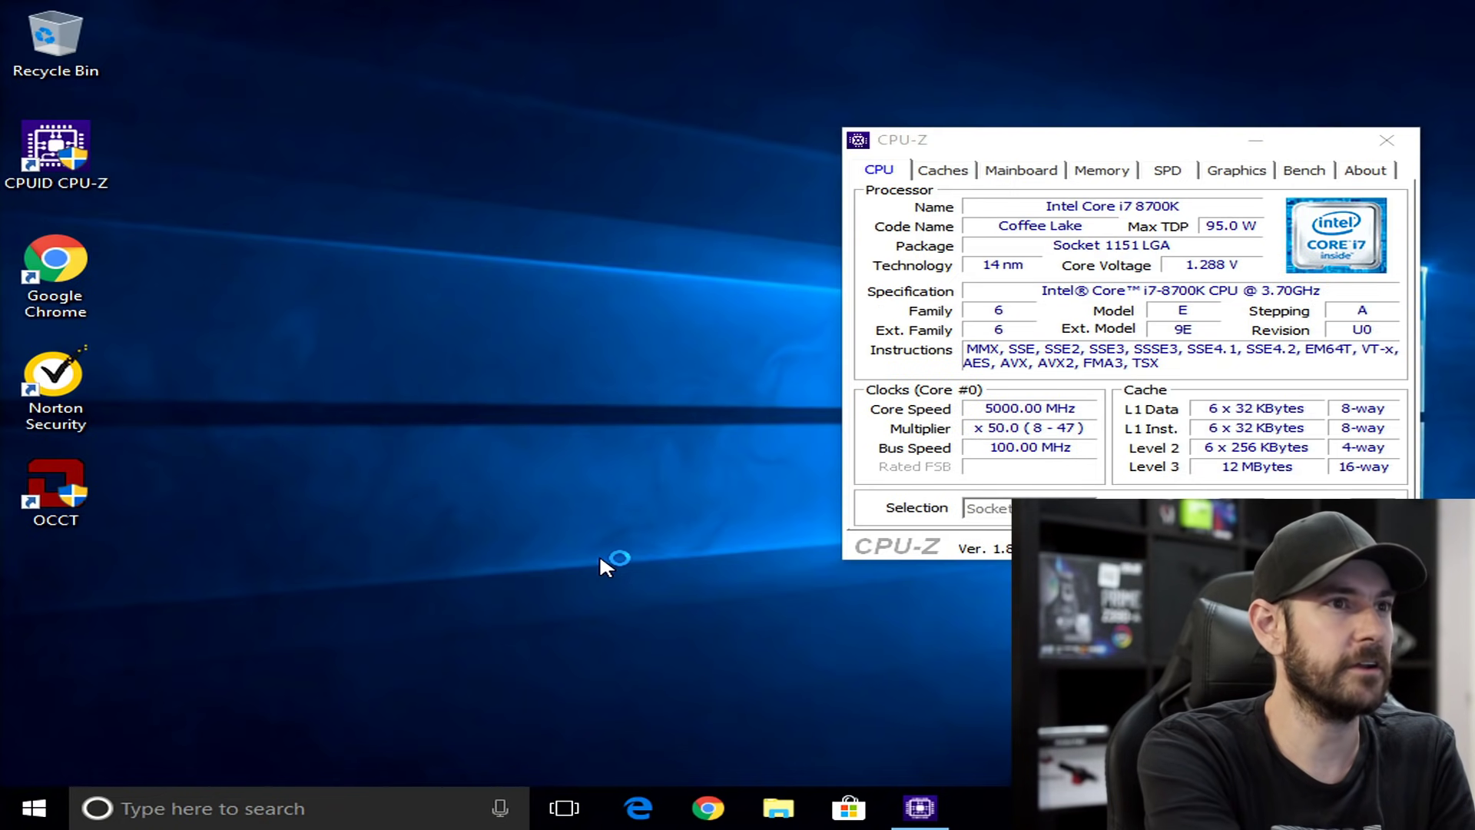
left_click_drag(939, 150, 992, 148)
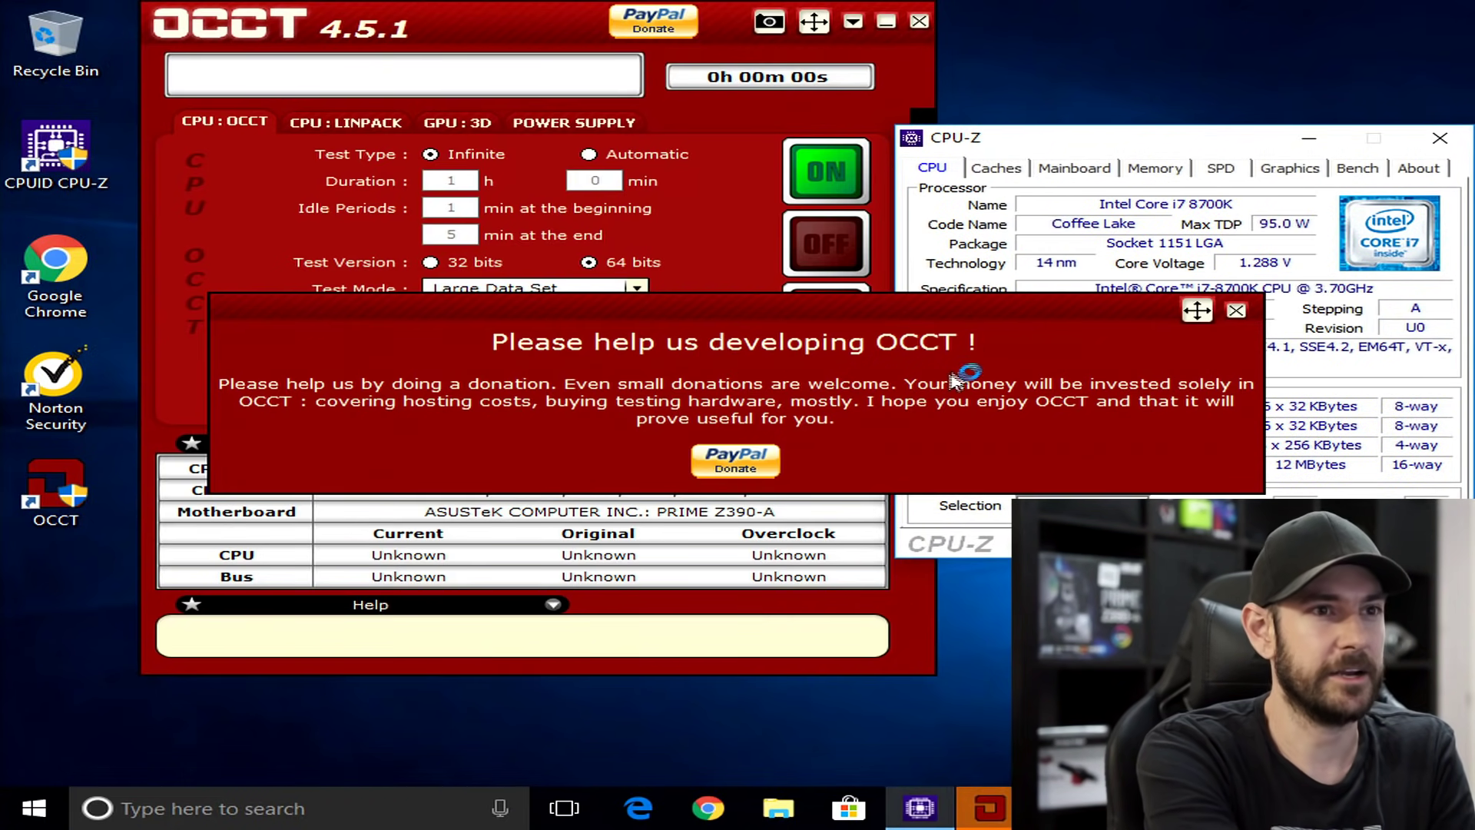
left_click(1237, 312)
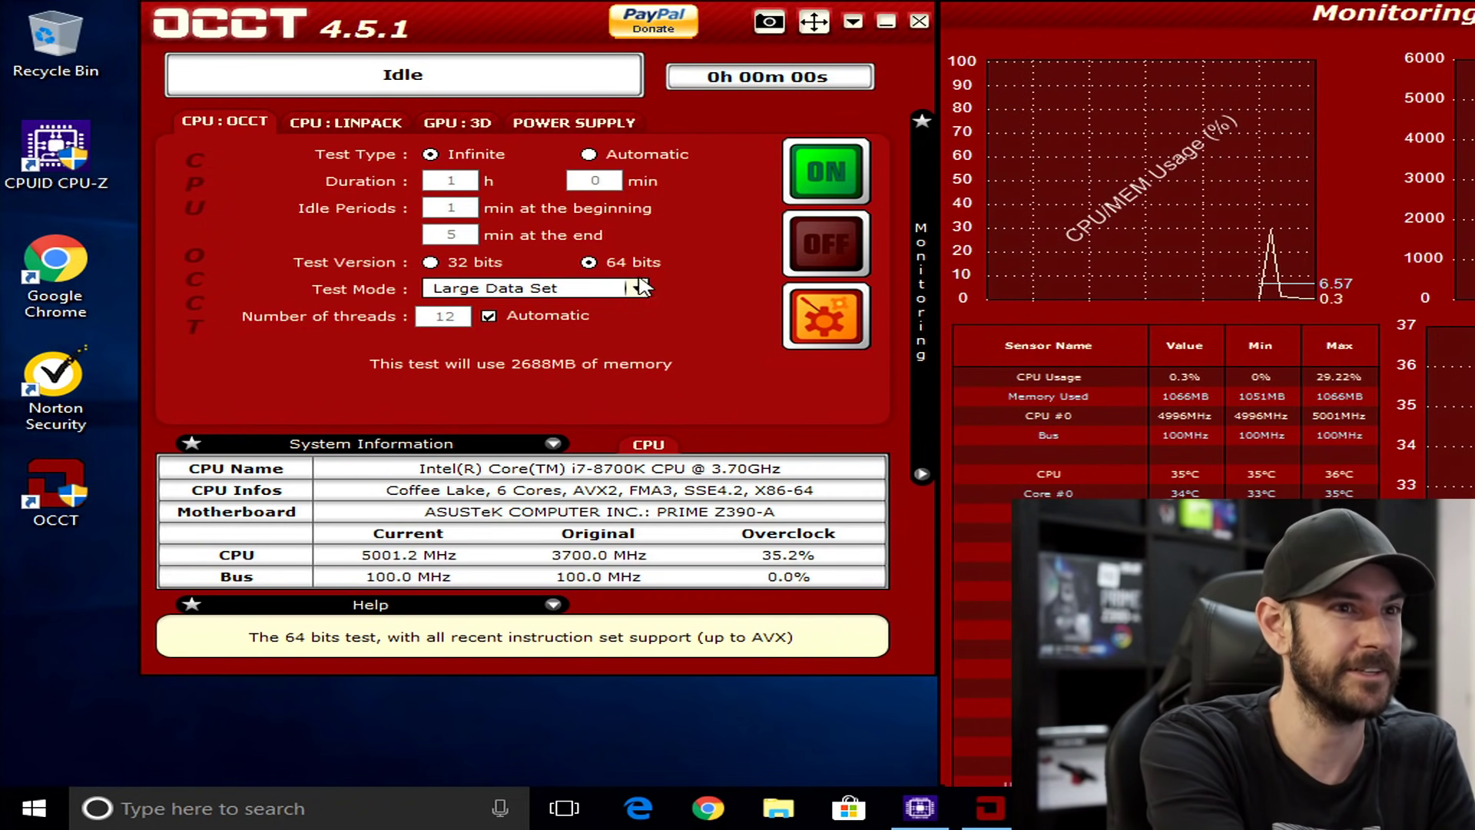
- Run the 64-bit Large Data Set CPU test in OCCT briefly, checking the core voltage under load in CPU-Z before stopping it
left_click(824, 184)
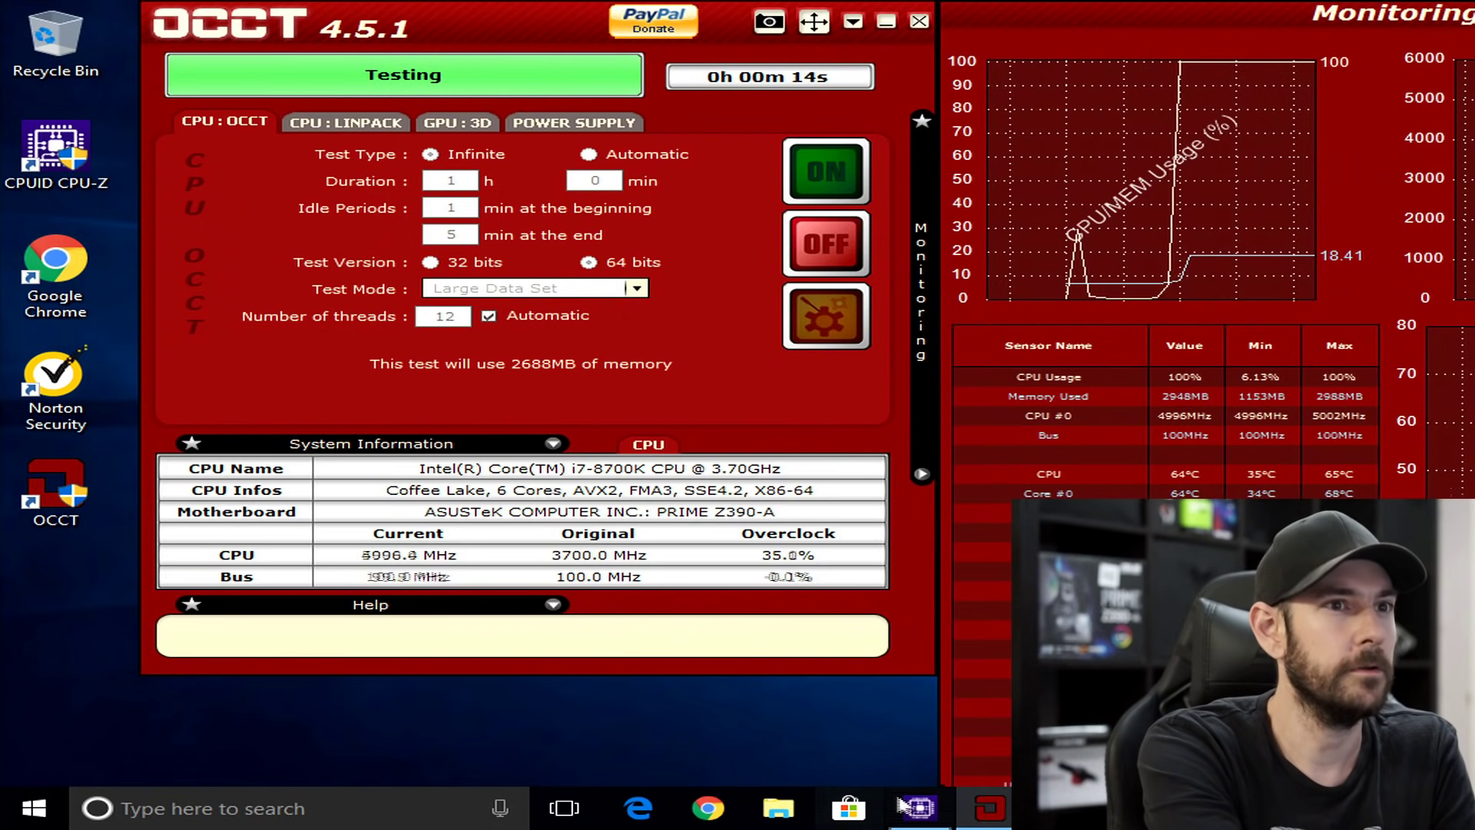
left_click(920, 807)
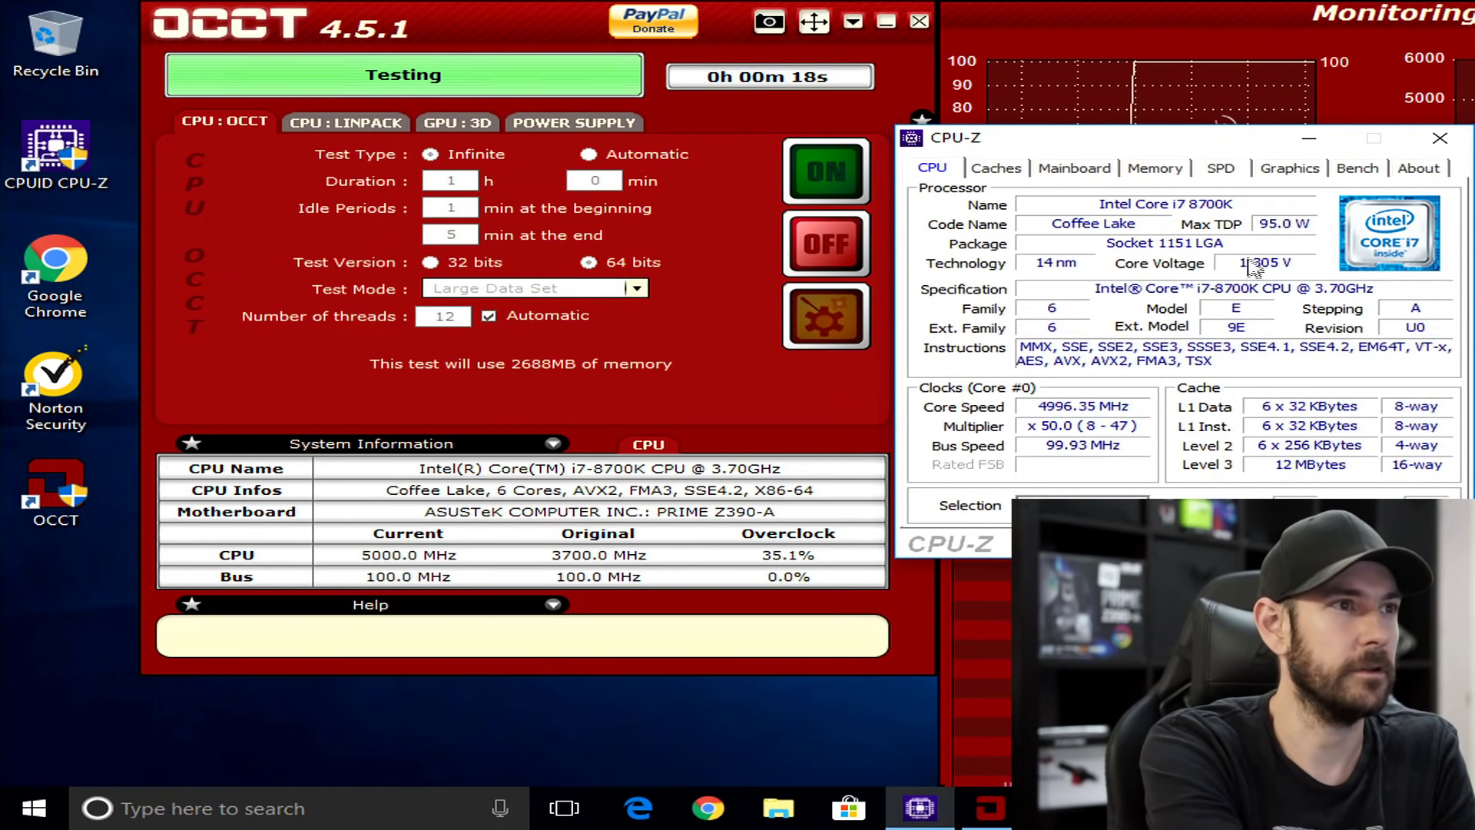
left_click(850, 263)
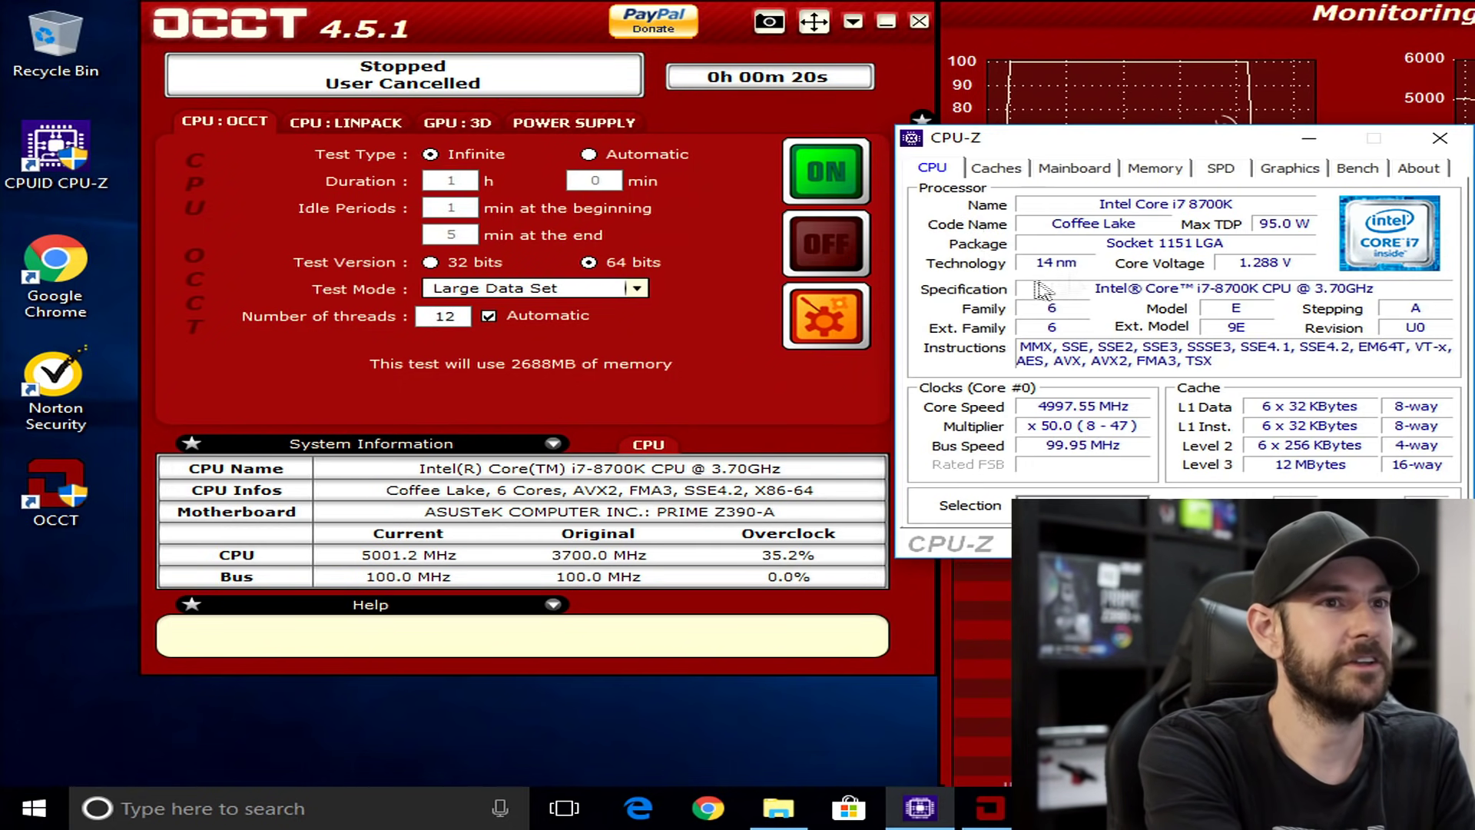